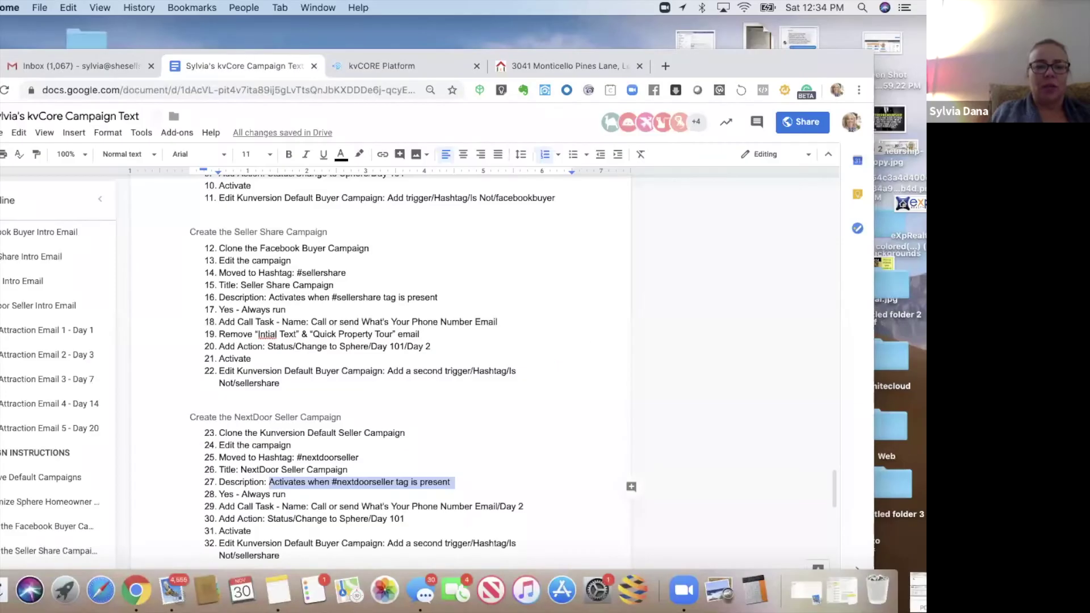
Find the "Agent Attraction Email 1 - Day 1" section in the campaign document and copy it from heading to closing line
left_click_drag(234, 446, 238, 567)
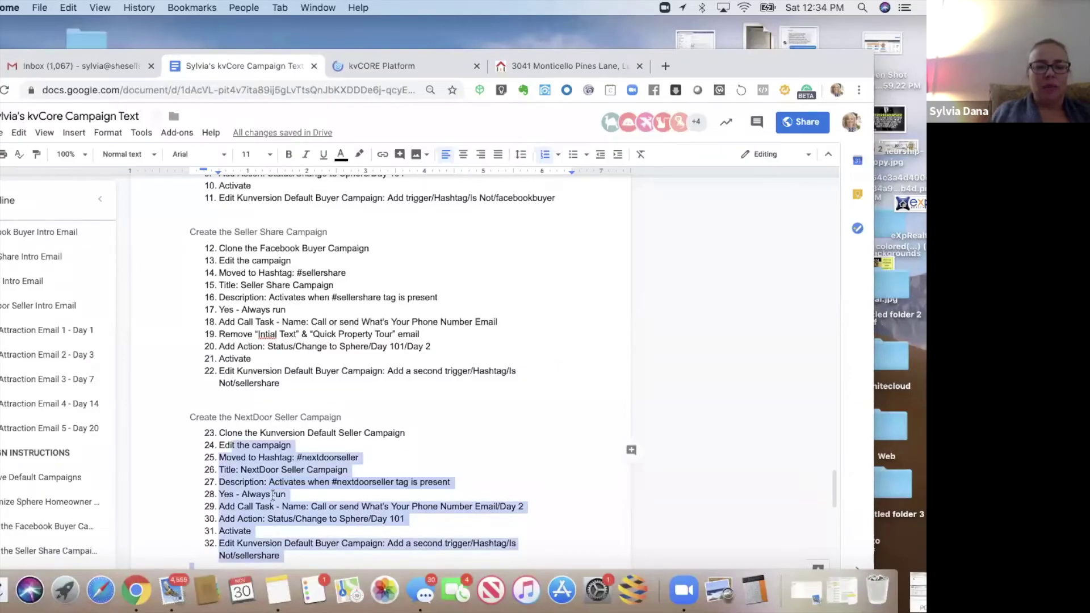
scroll(275, 496, "down", 4)
scroll(594, 384, "up", 3)
left_click(253, 187)
scroll(380, 369, "up", 10)
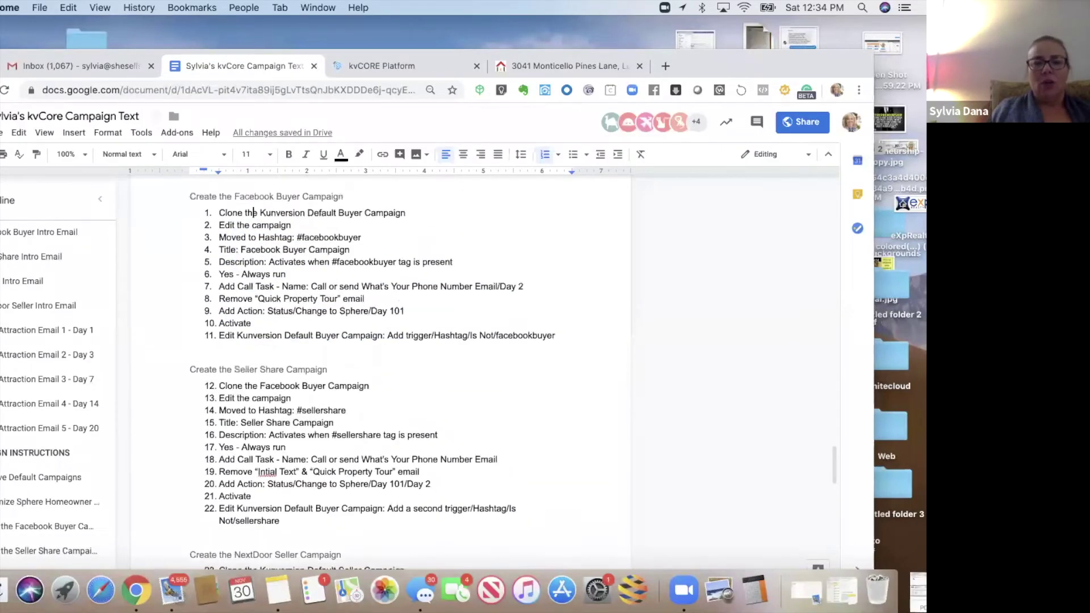
scroll(380, 369, "up", 6)
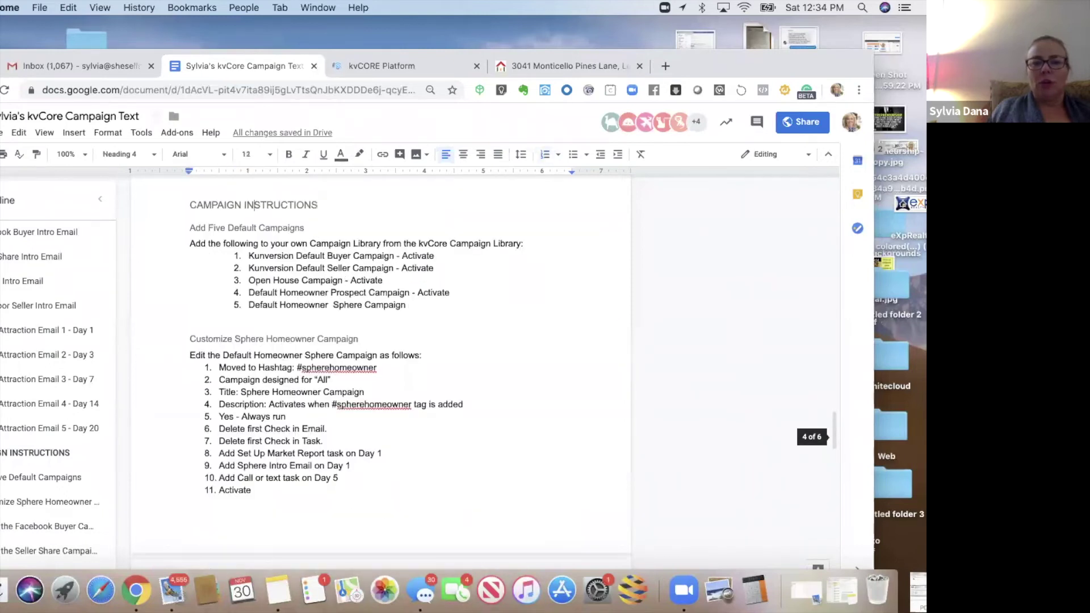
left_click(255, 221)
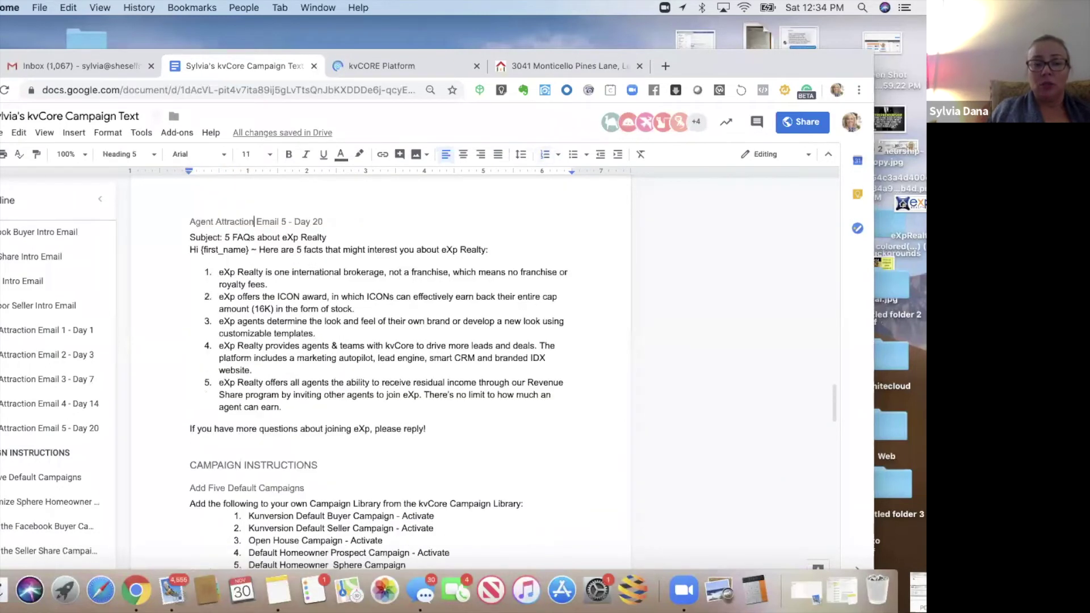
scroll(380, 369, "up", 9)
left_click(252, 245)
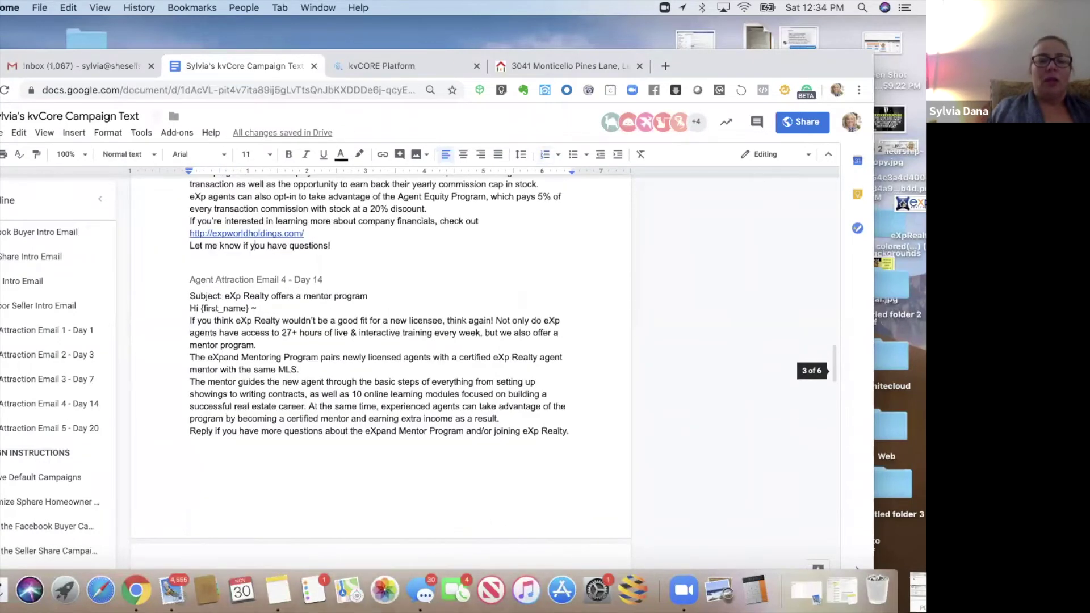
scroll(254, 245, "up", 3)
left_click(190, 208)
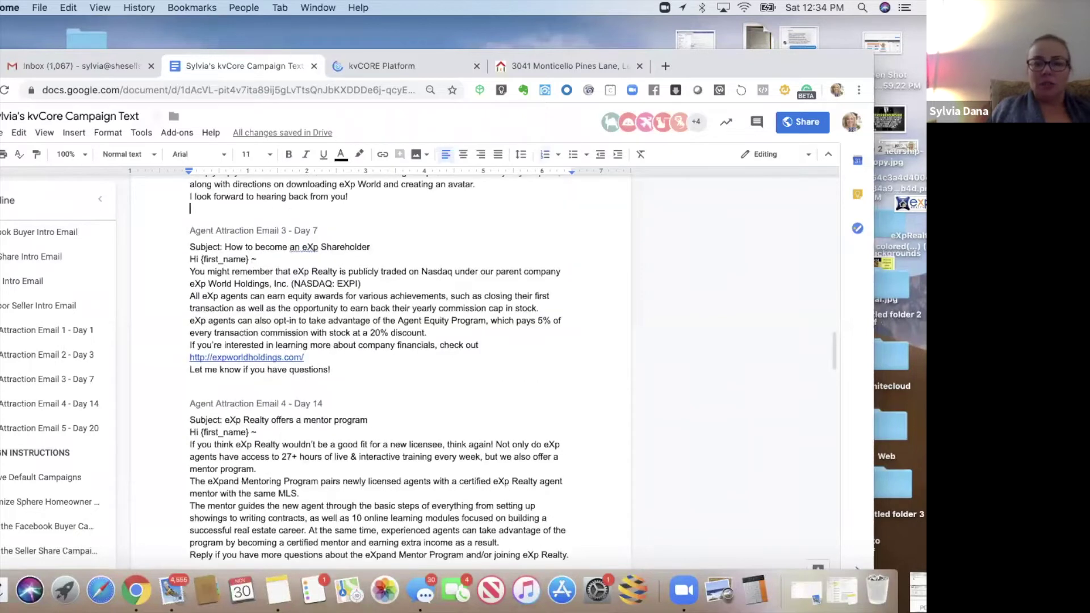
scroll(253, 215, "up", 2)
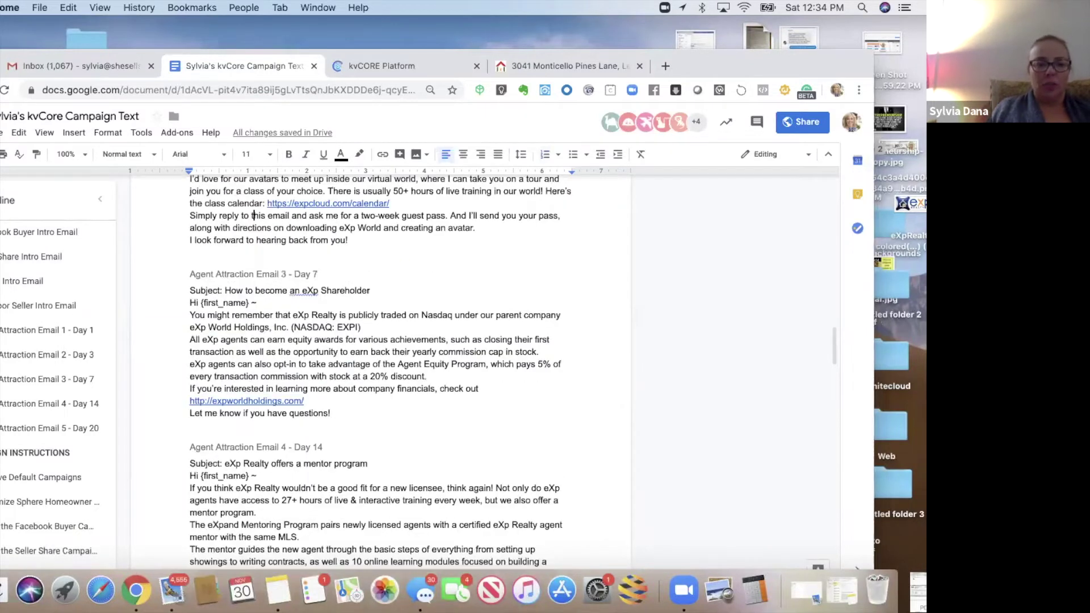
scroll(254, 215, "up", 4)
left_click(254, 225)
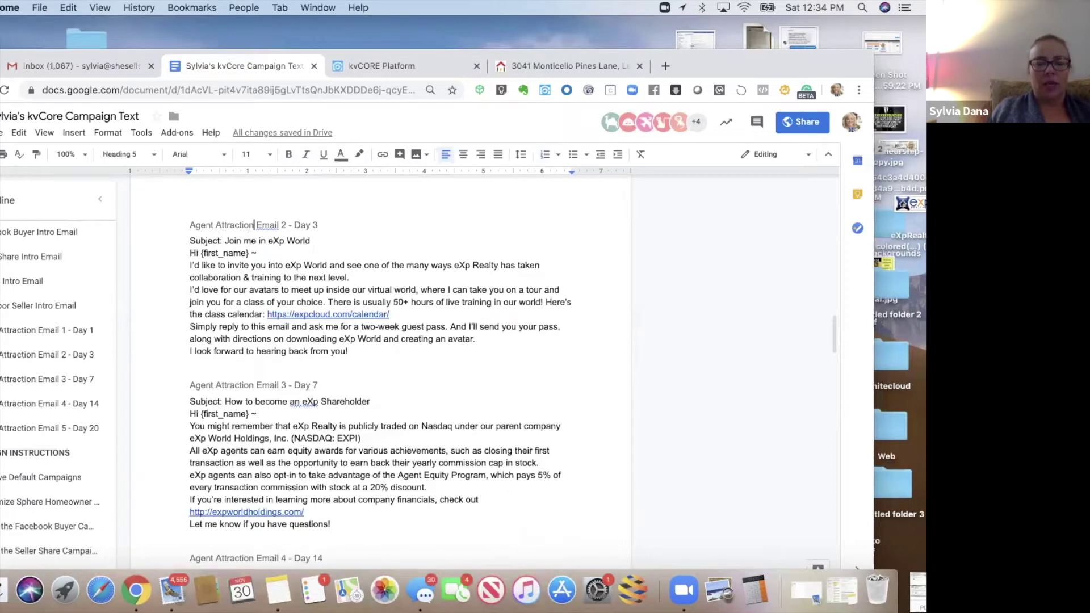
scroll(187, 288, "up", 10)
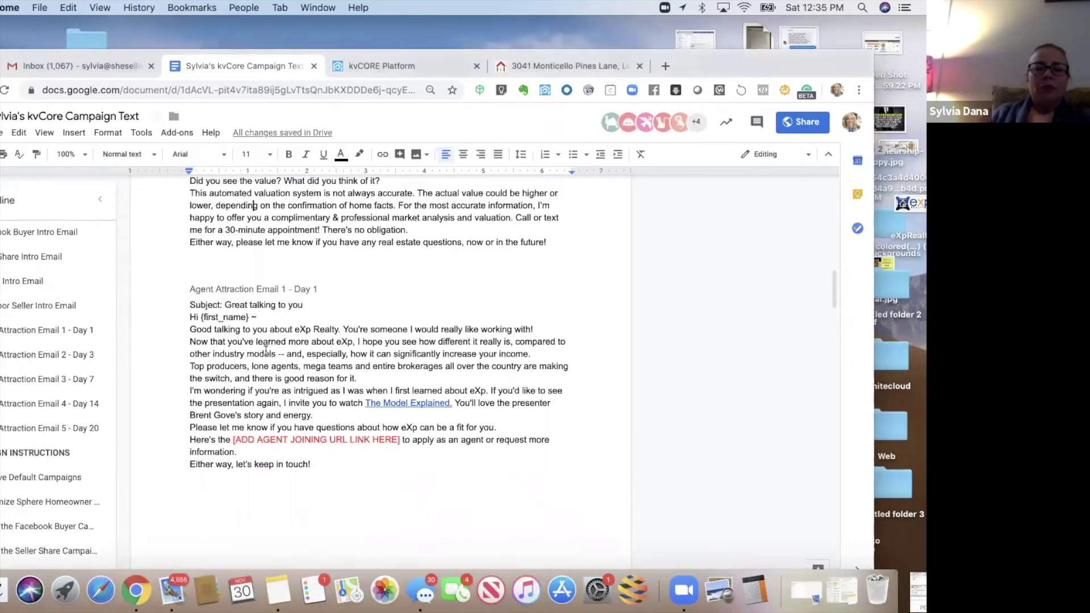
left_click_drag(187, 287, 328, 464)
key("super+c")
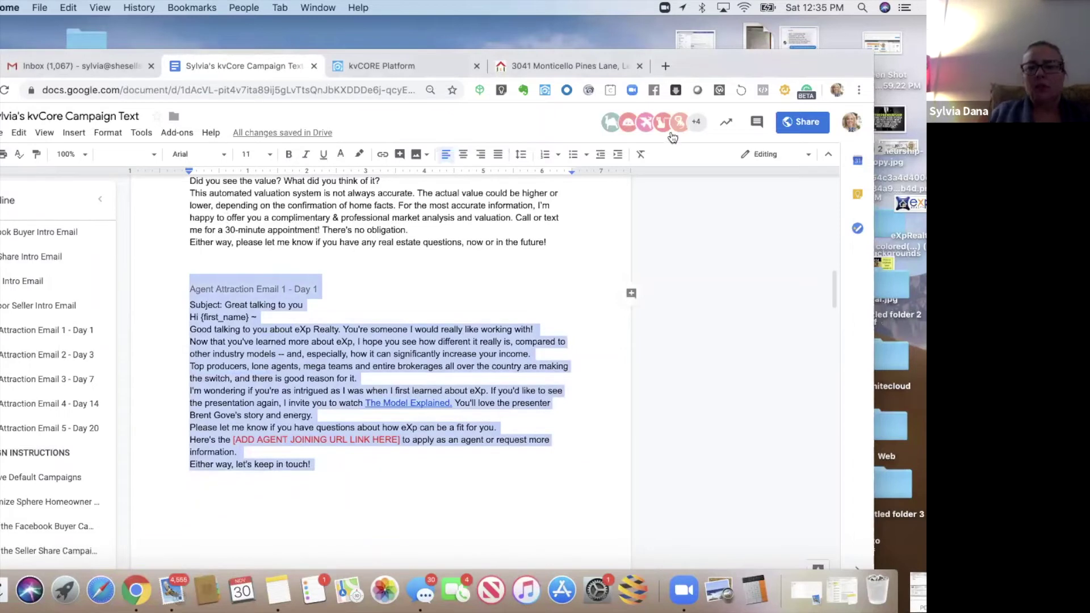
Switch to the kvCORE Platform, narrow the browser window, and start a new email template
left_click_drag(694, 65, 680, 26)
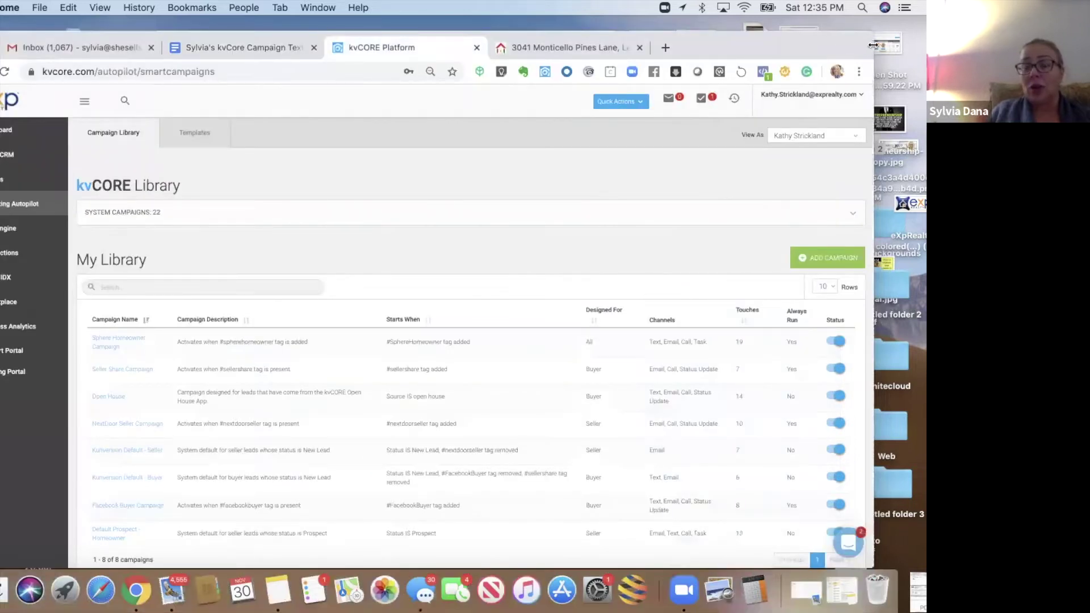
left_click_drag(873, 45, 754, 52)
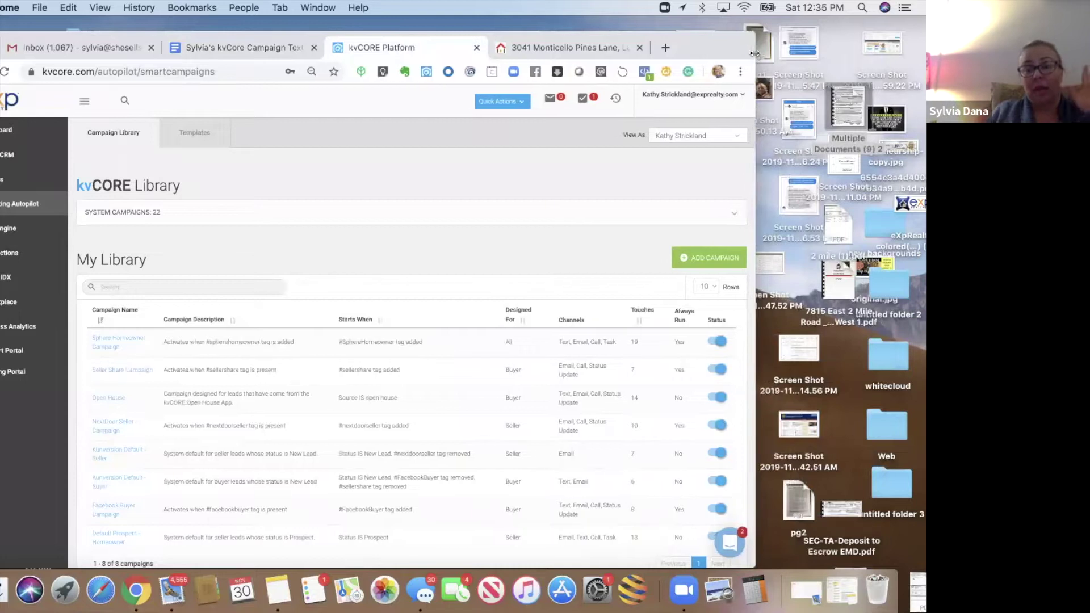
left_click(189, 144)
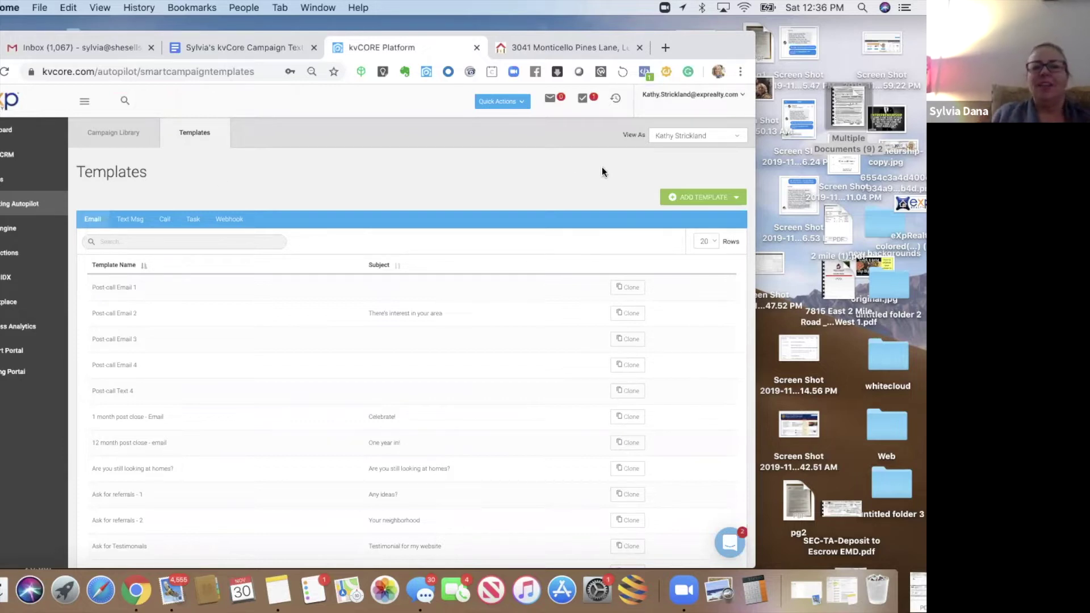
left_click(710, 199)
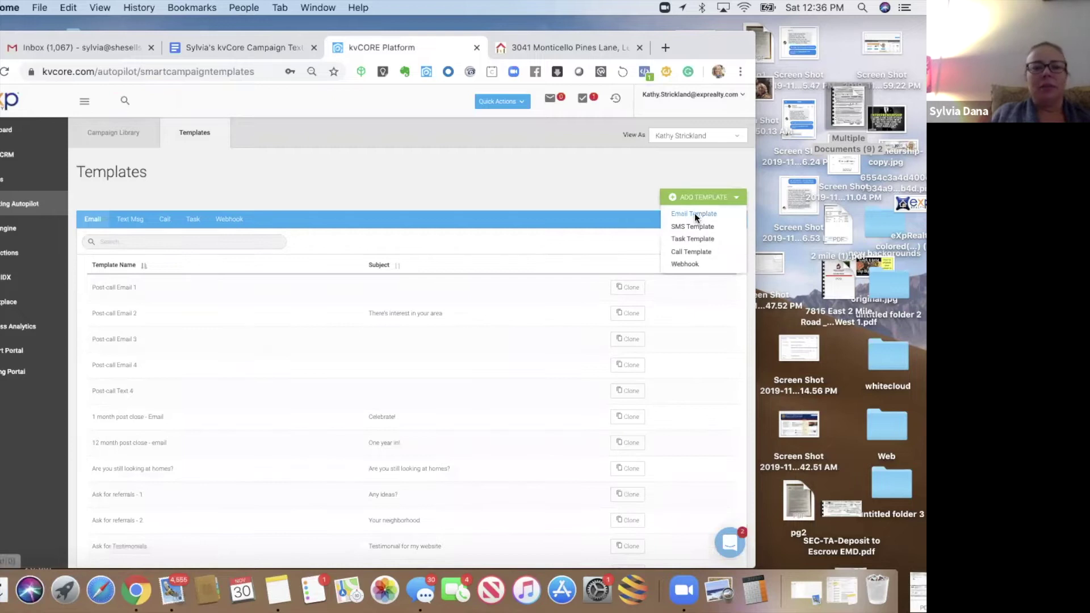
left_click(694, 214)
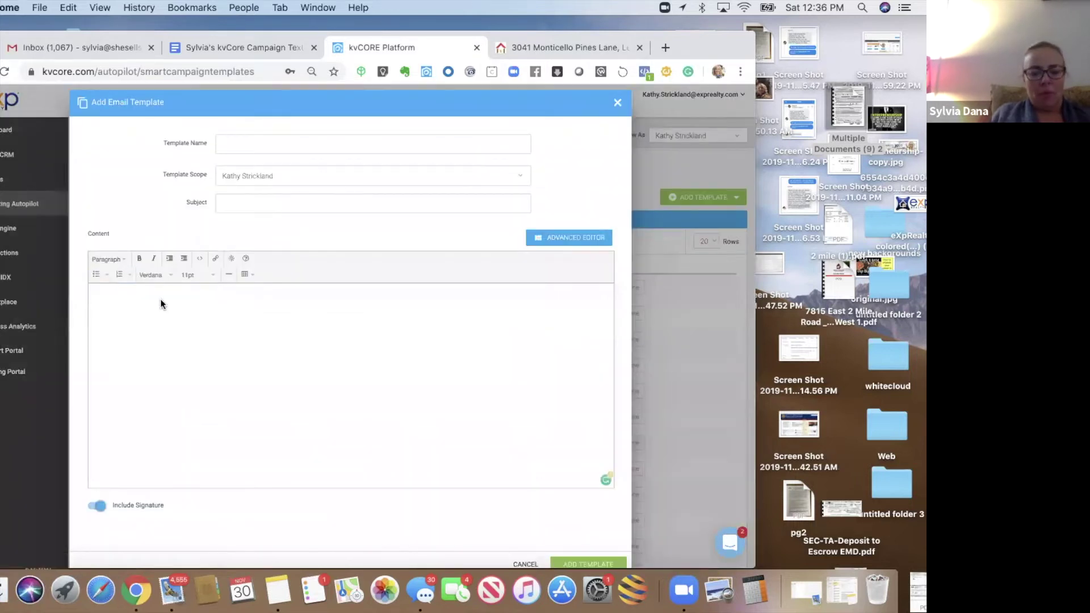
Paste the copied email into the content and move its heading, "Agent Attraction Email 1 - Day 1", into the template name
left_click(160, 299)
key("super+v")
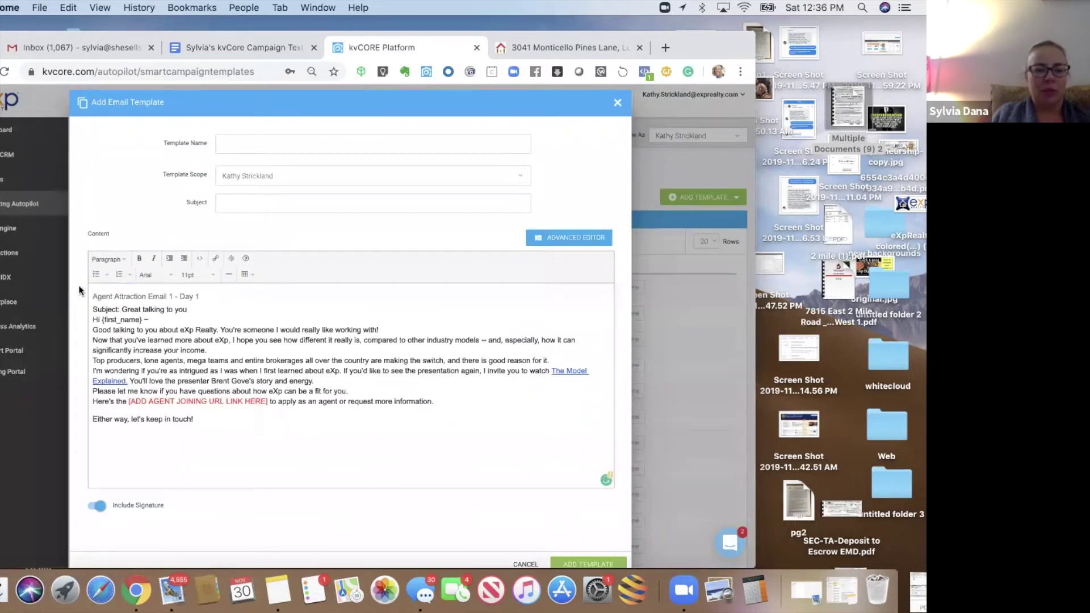
left_click_drag(200, 297, 79, 291)
key("super+x")
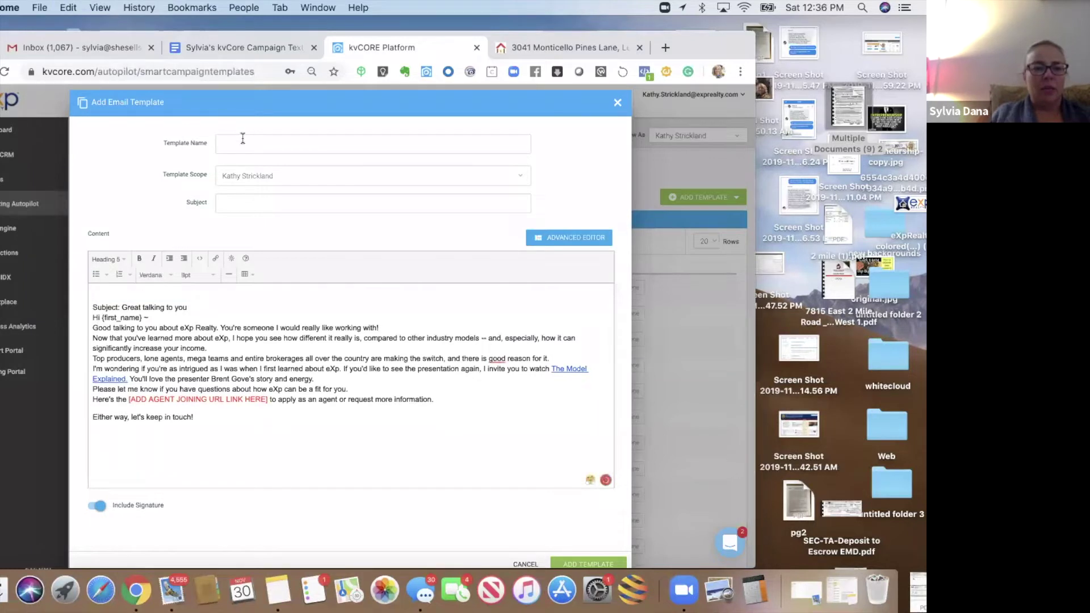
left_click(242, 139)
key("super+v")
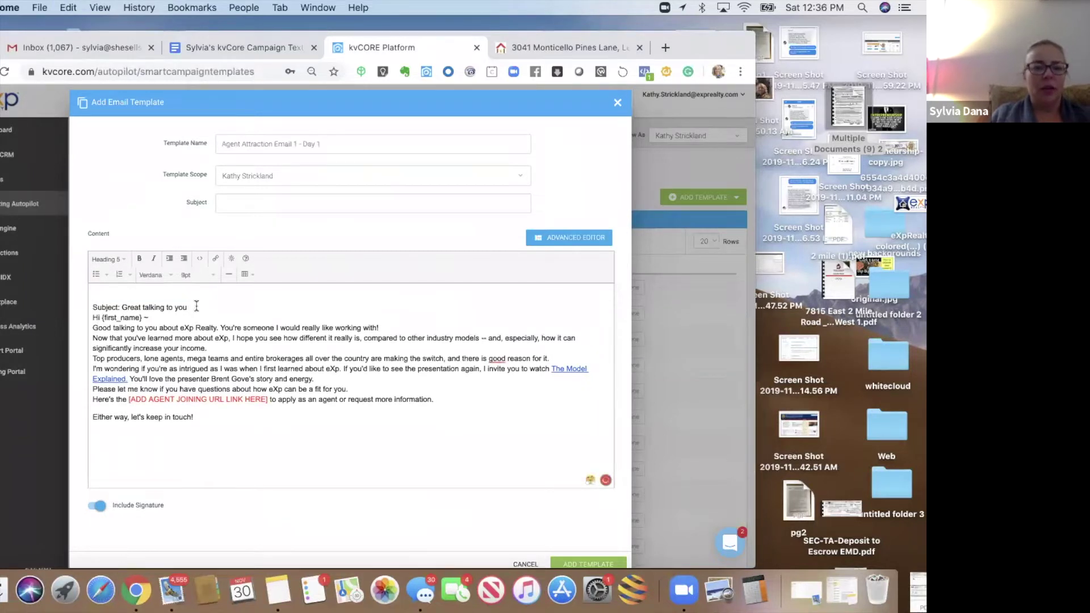
Move "Great talking to you" from the body into the template's subject and delete the leftover "Subject:" line
left_click(122, 307)
key("shift+End")
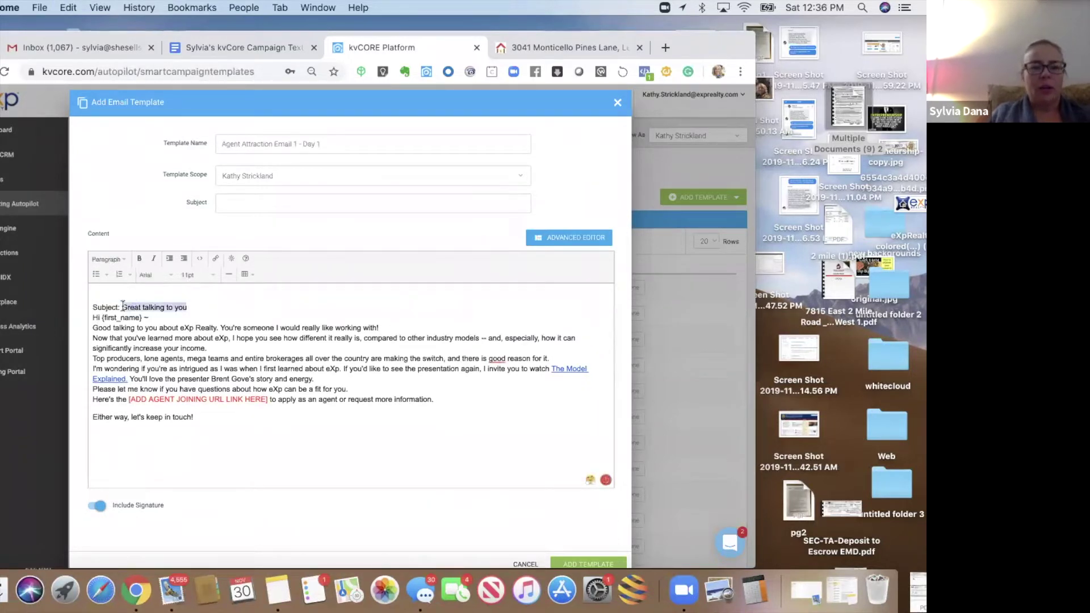
key("super+x")
left_click(243, 202)
key("super+v")
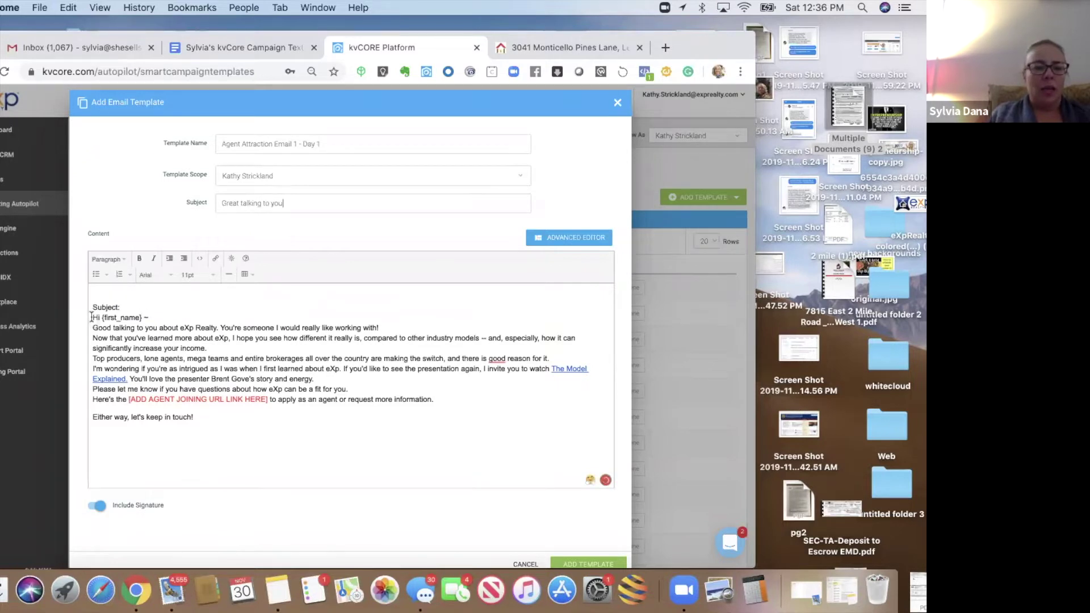
left_click_drag(92, 317, 92, 301)
key("BackSpace")
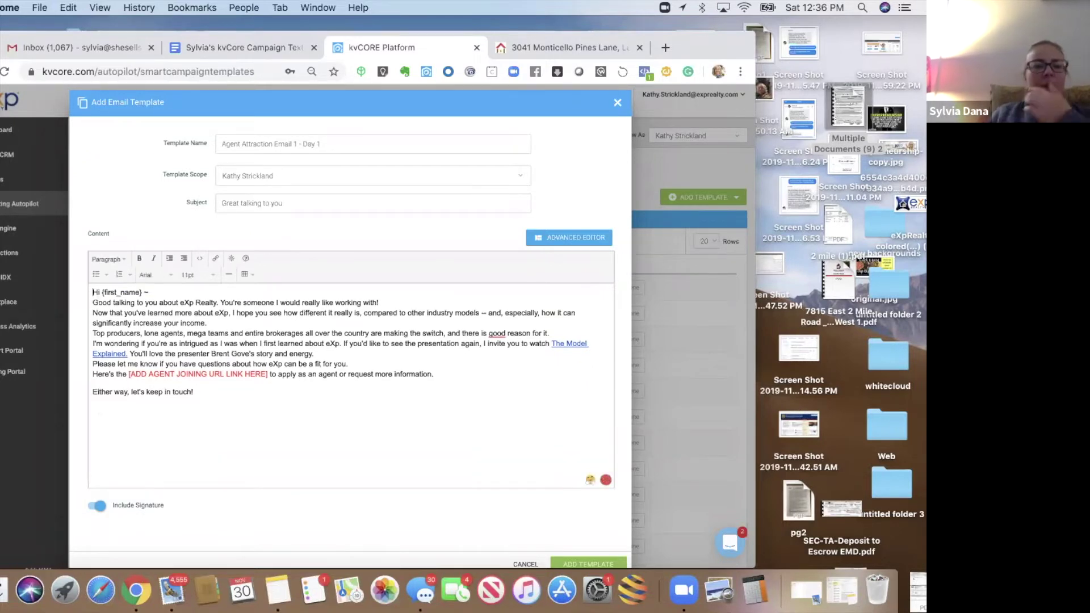
Replace the greeting's pasted placeholder with the lead's First Name merge field so the line reads "Hi, {first_name} -"
left_click_drag(172, 292, 99, 294)
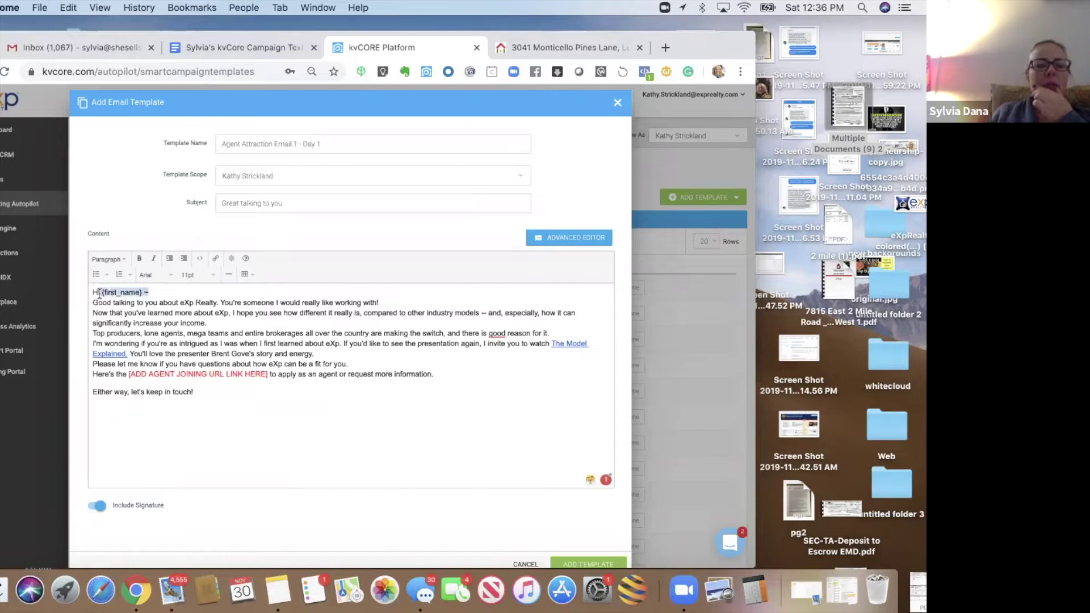
key("BackSpace")
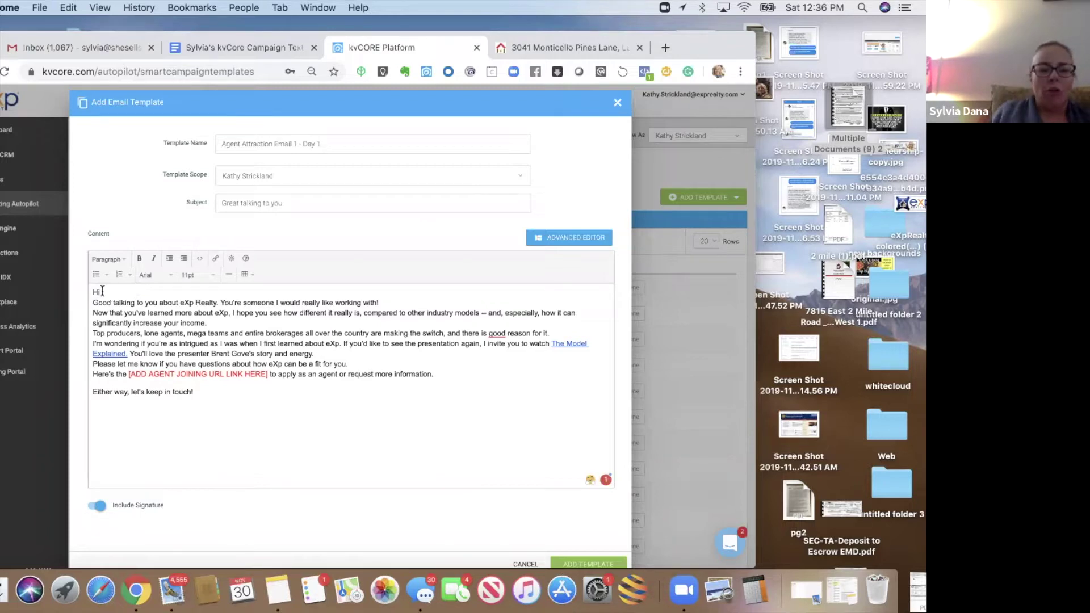
left_click(232, 260)
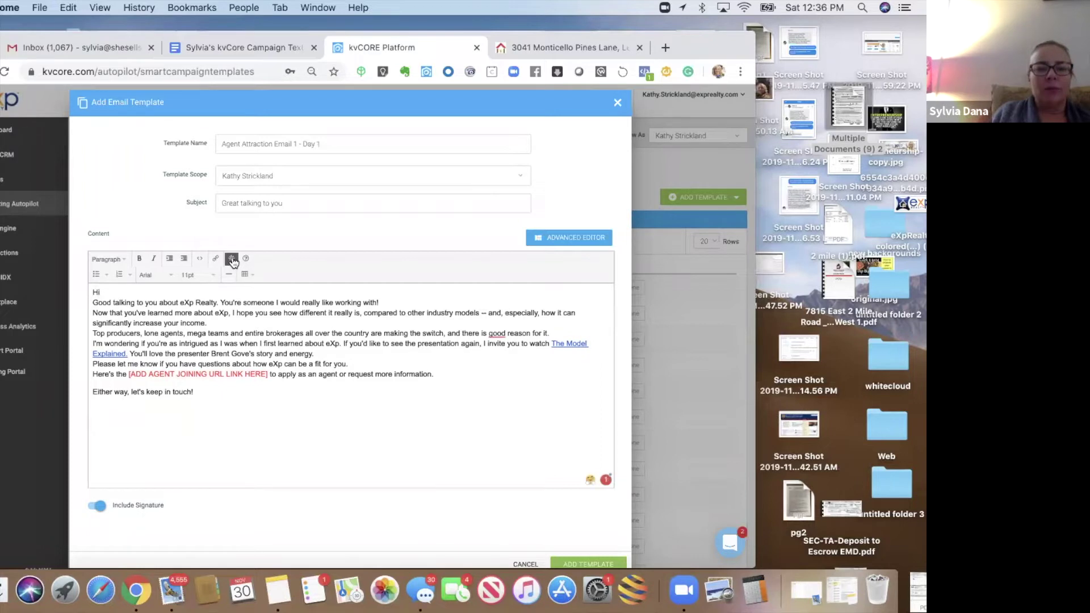
mouse_move(238, 278)
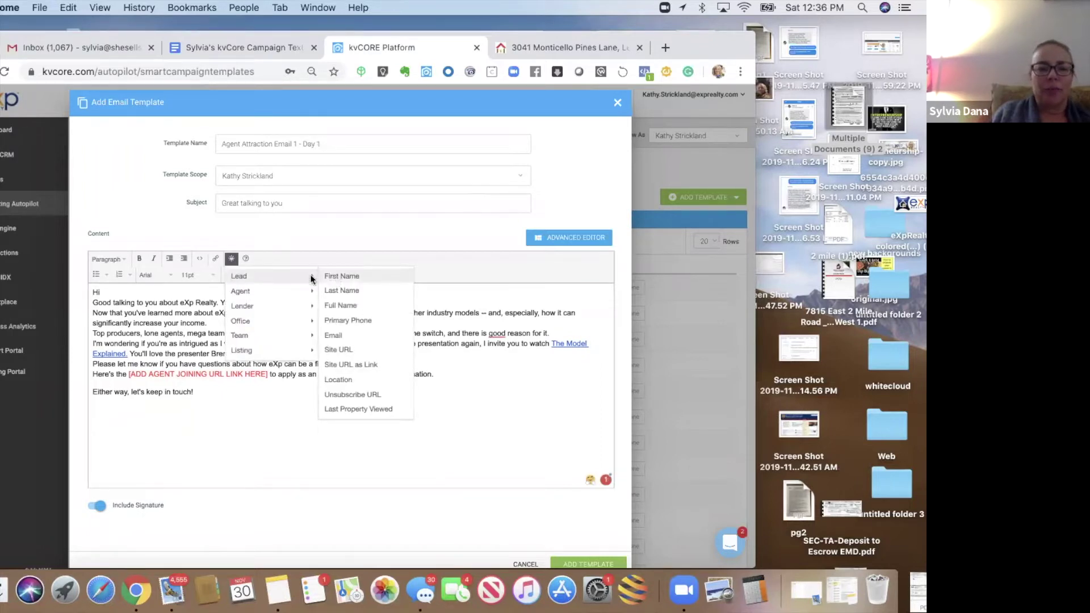
left_click(336, 278)
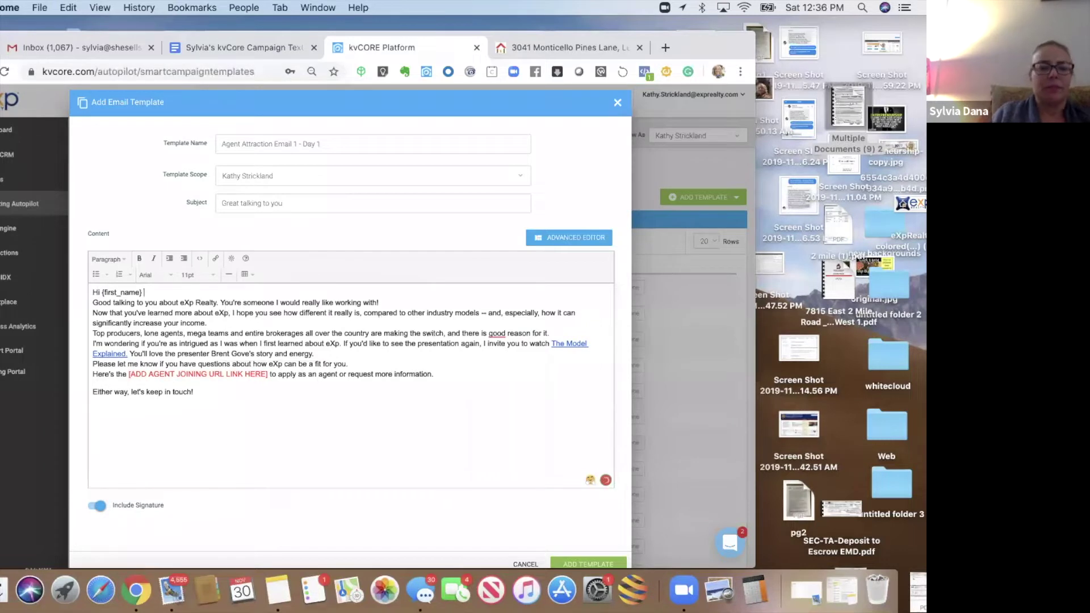
left_click(101, 292)
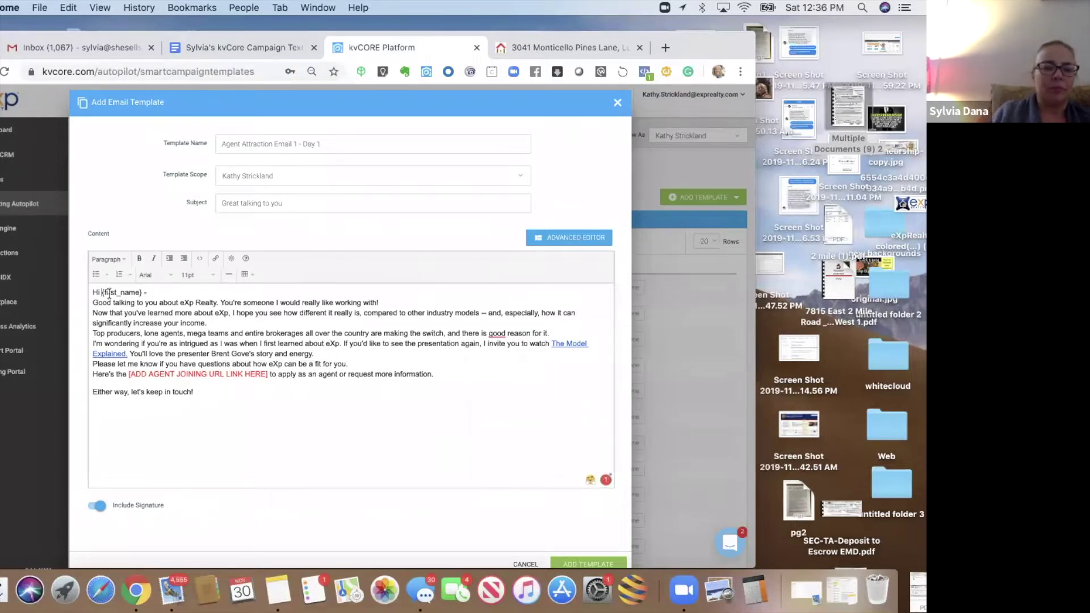
key("BackSpace")
type(",")
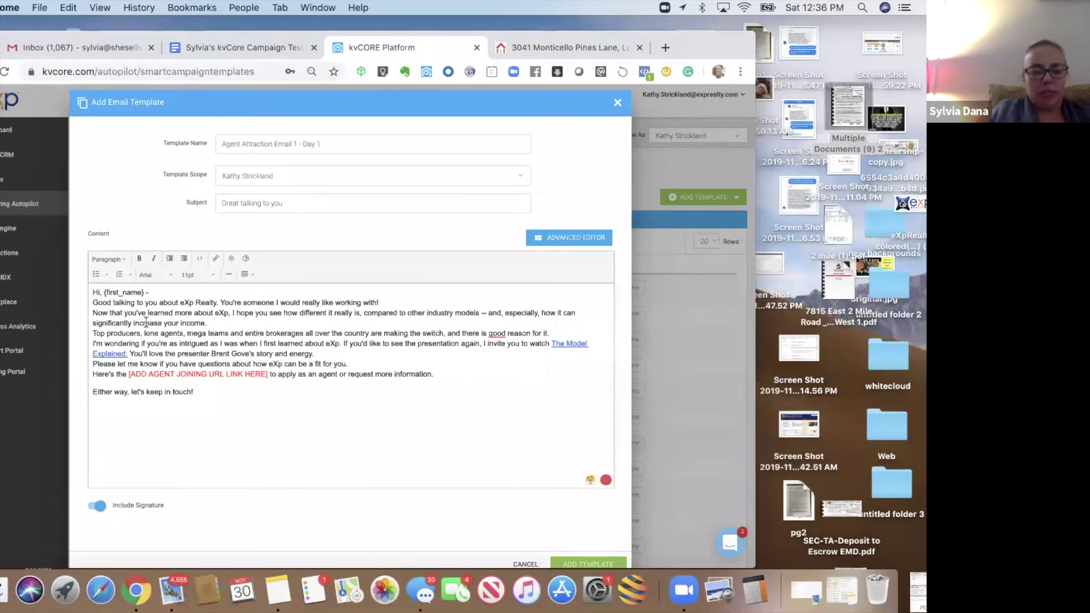
Format the entire email body as Paragraph so its lines are spaced apart
key("super+a")
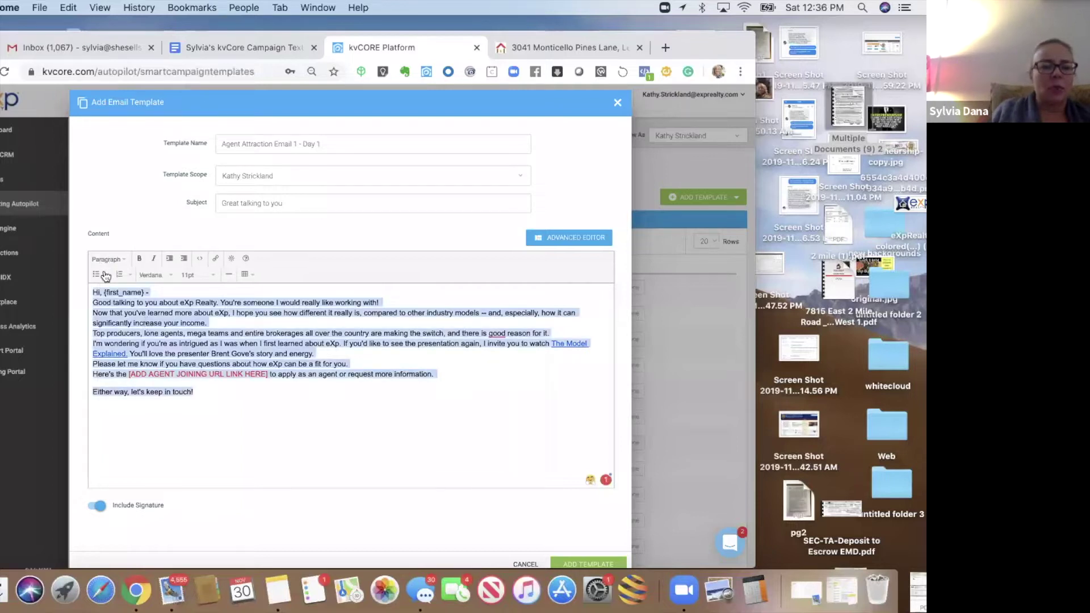
left_click(106, 260)
left_click(105, 278)
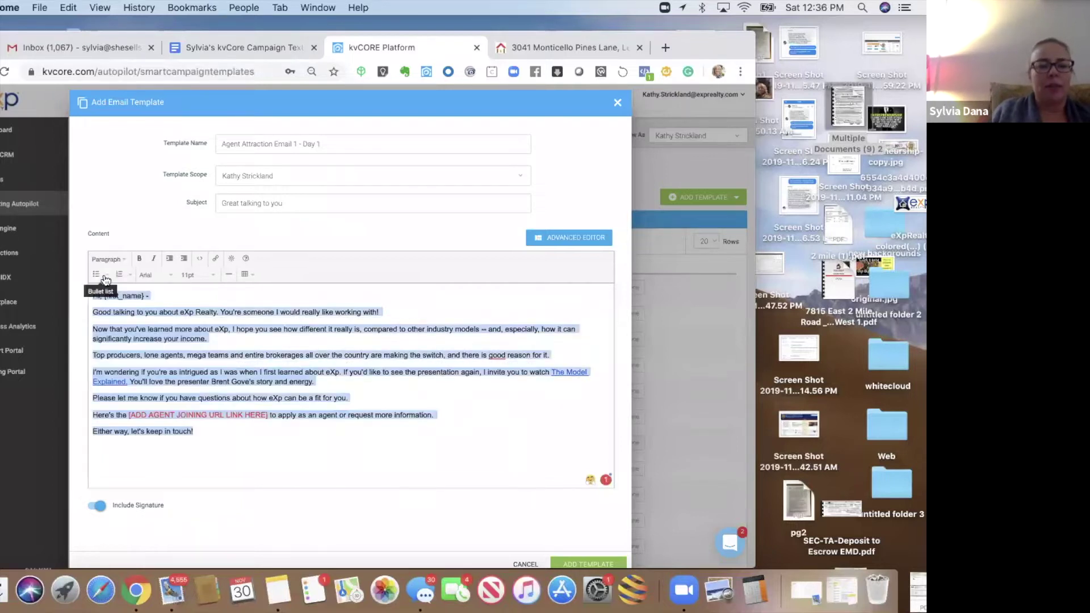
left_click(163, 356)
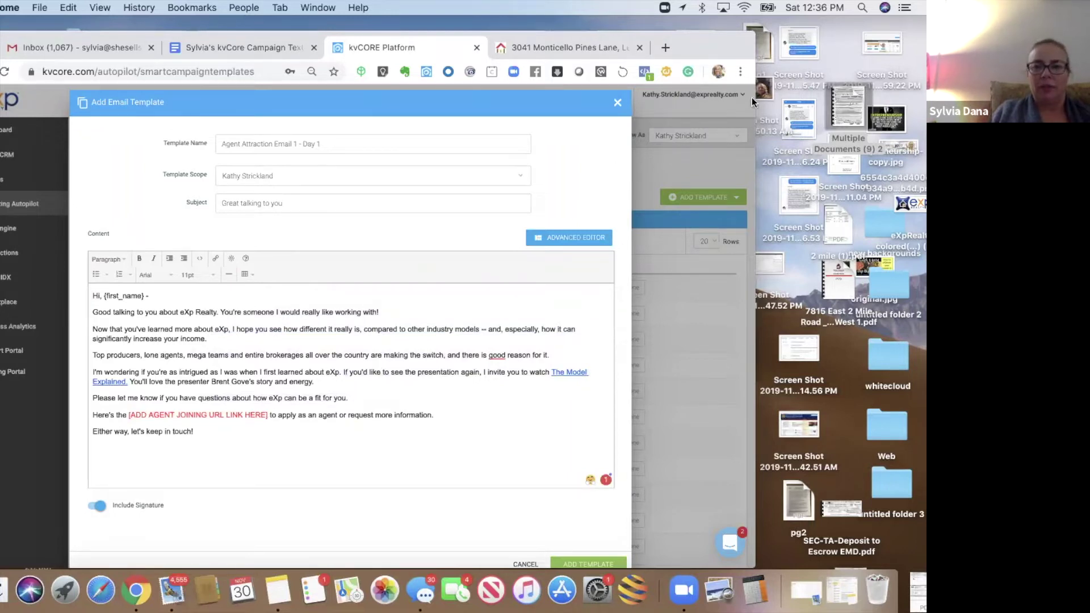
Open the agent's personal exprealty.careers joining site alongside the template and copy its web address
left_click_drag(681, 50, 680, 85)
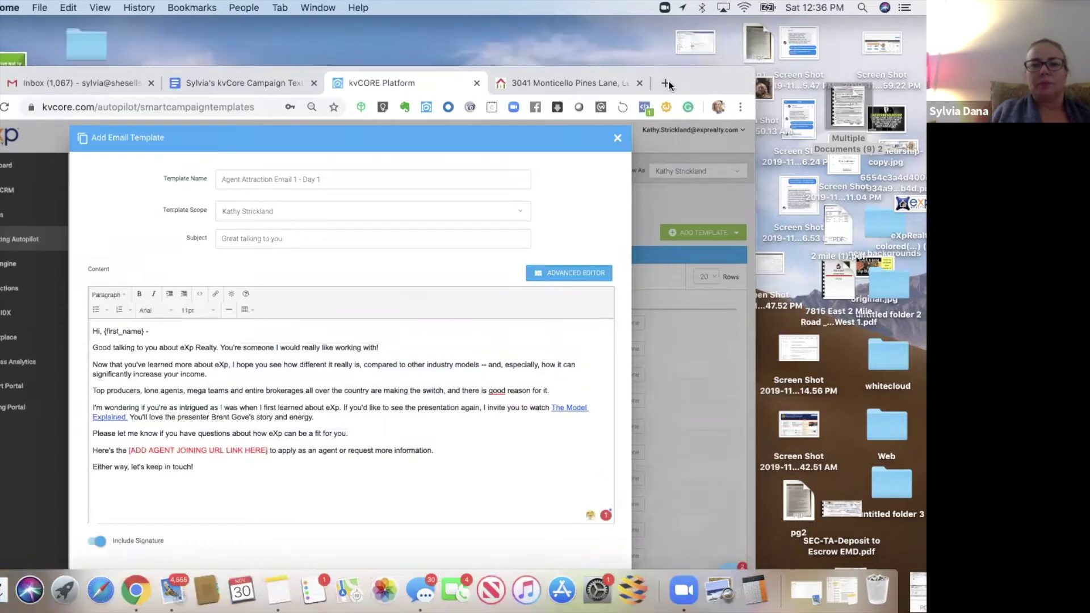
left_click(666, 82)
type("k")
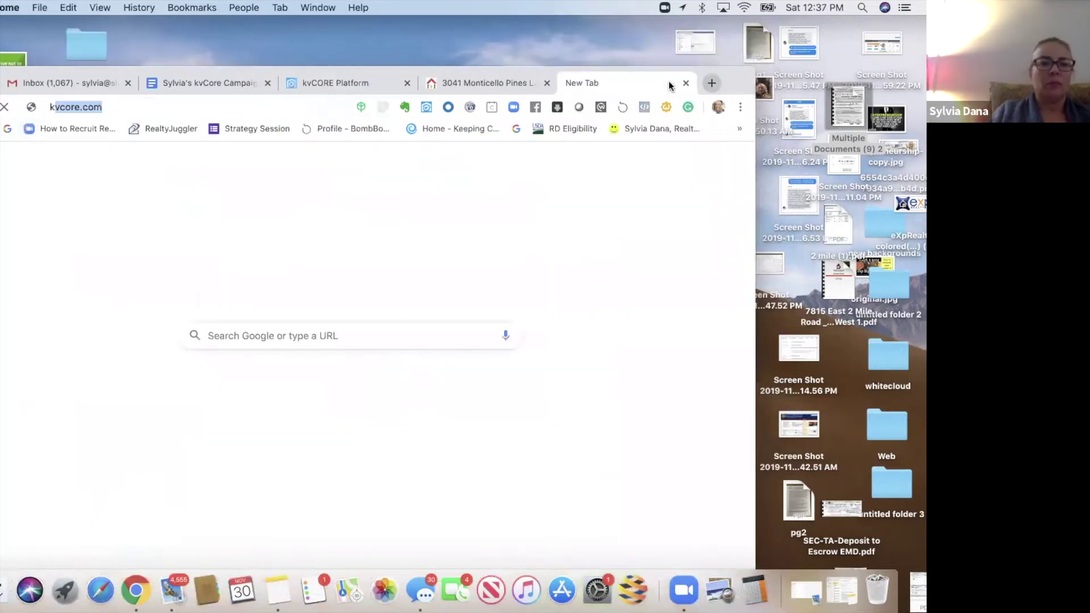
type("athys")
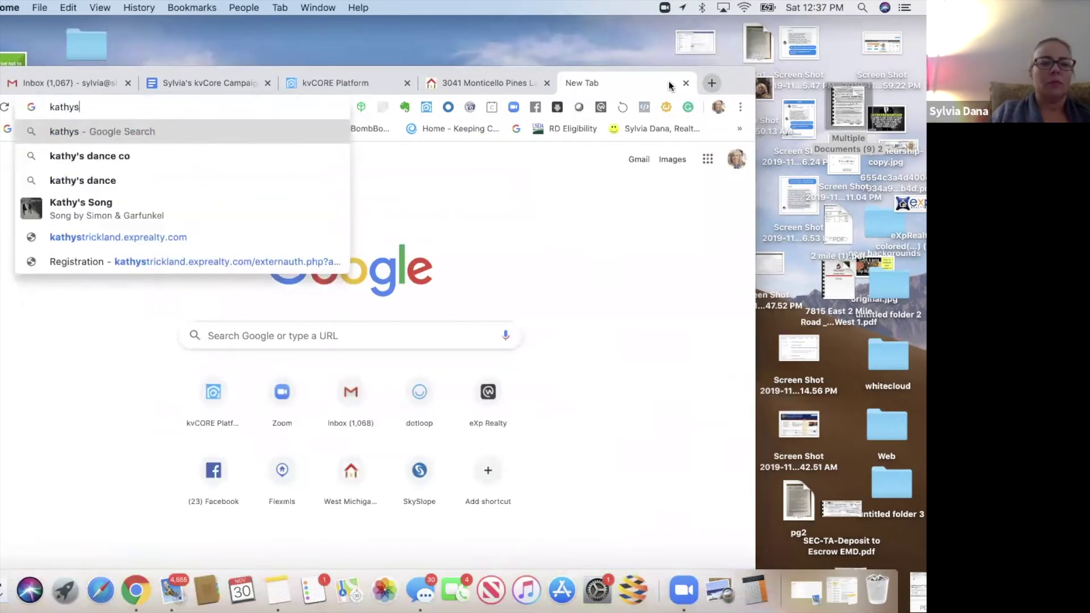
type("trickland")
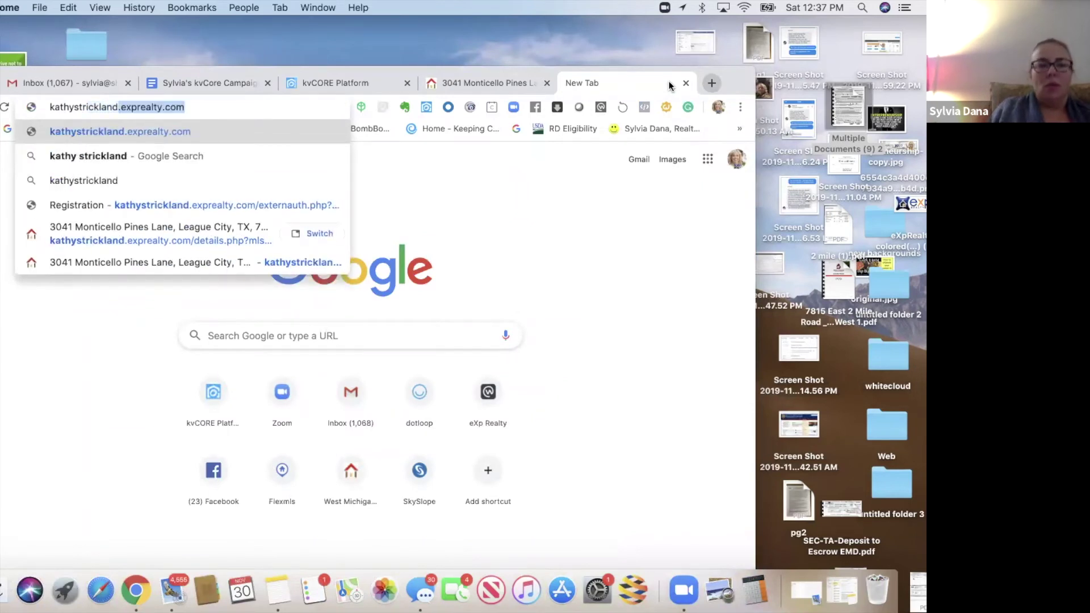
key("Right")
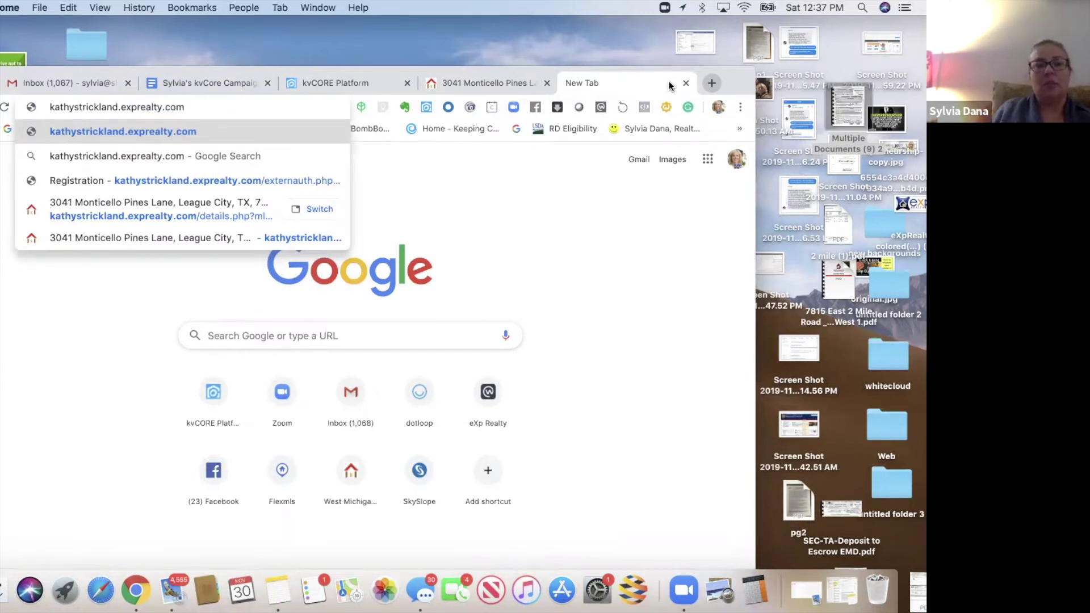
key("BackSpace")
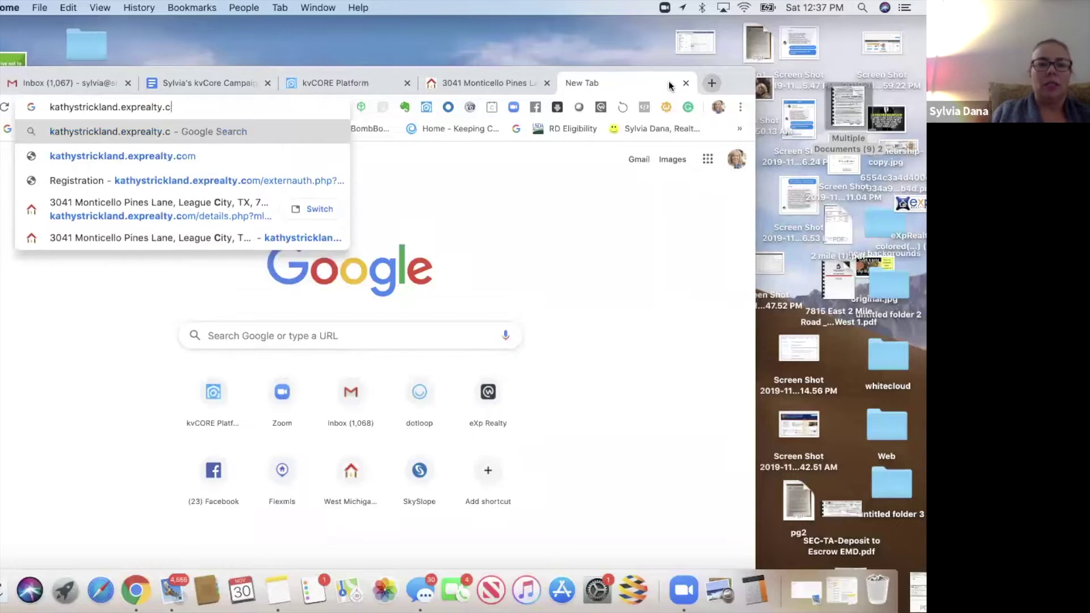
type("areers")
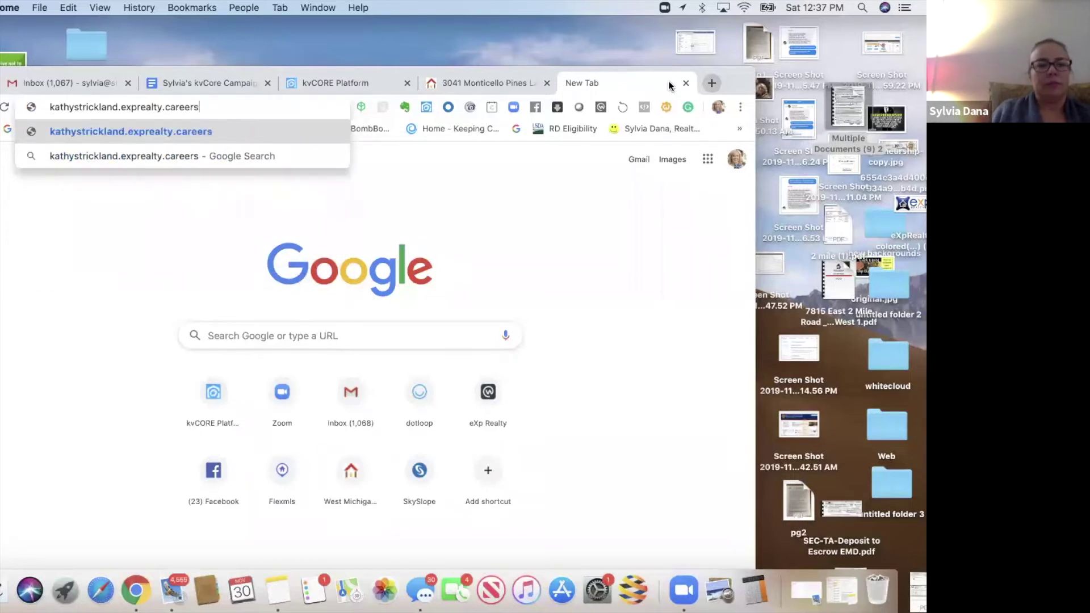
key("Return")
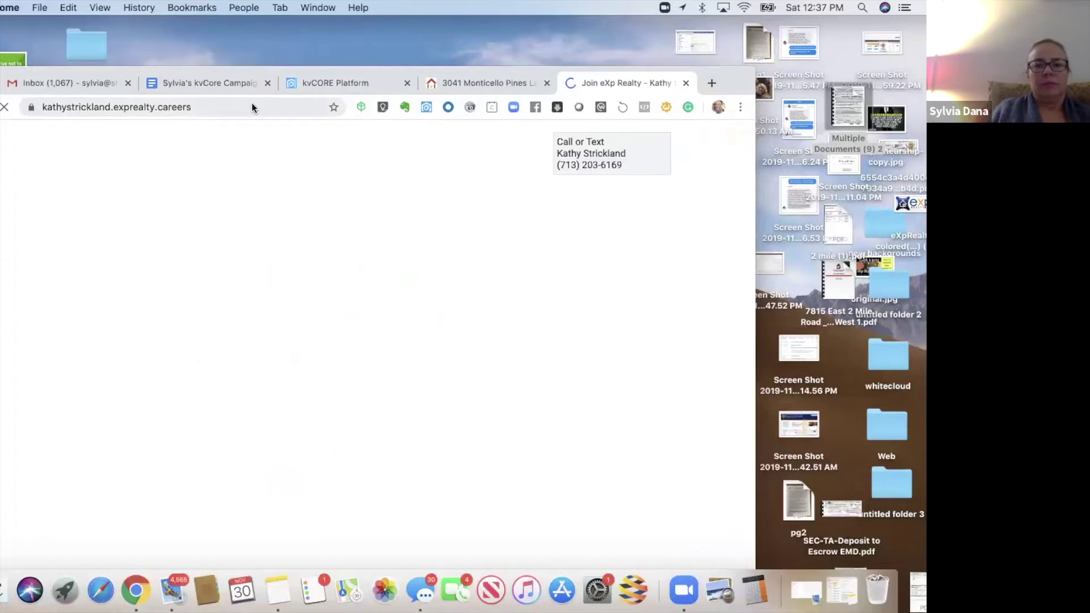
left_click(252, 106)
key("ctrl+c")
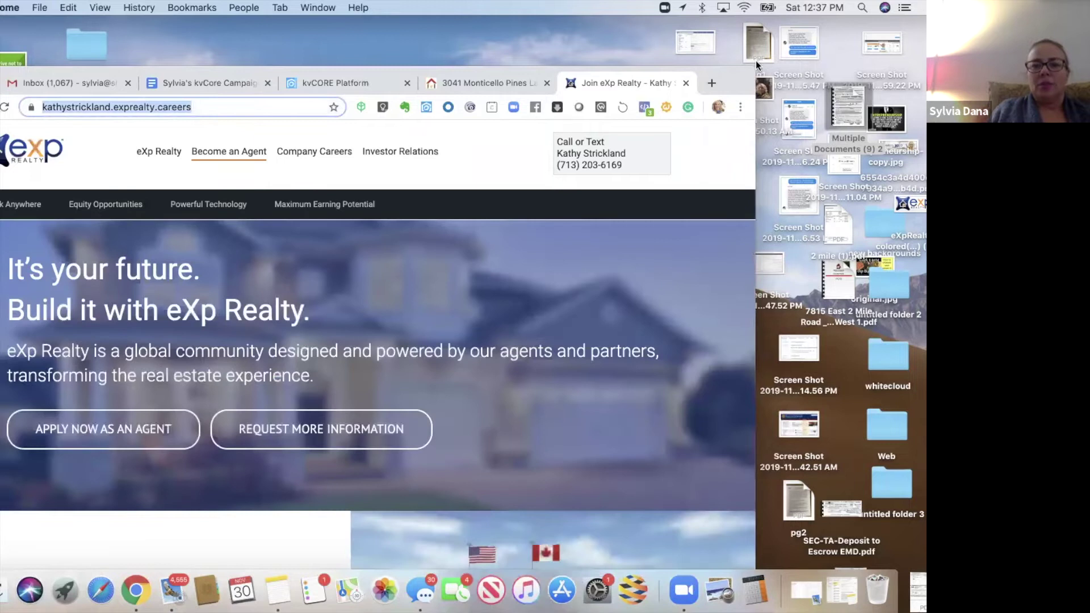
Replace the placeholder "[ADD AGENT JOINING URL LINK HERE]" in the kvCORE email body with the copied exprealty.careers link
mouse_move(494, 77)
left_mouse_down()
mouse_move(525, 64)
mouse_move(503, 86)
left_mouse_up()
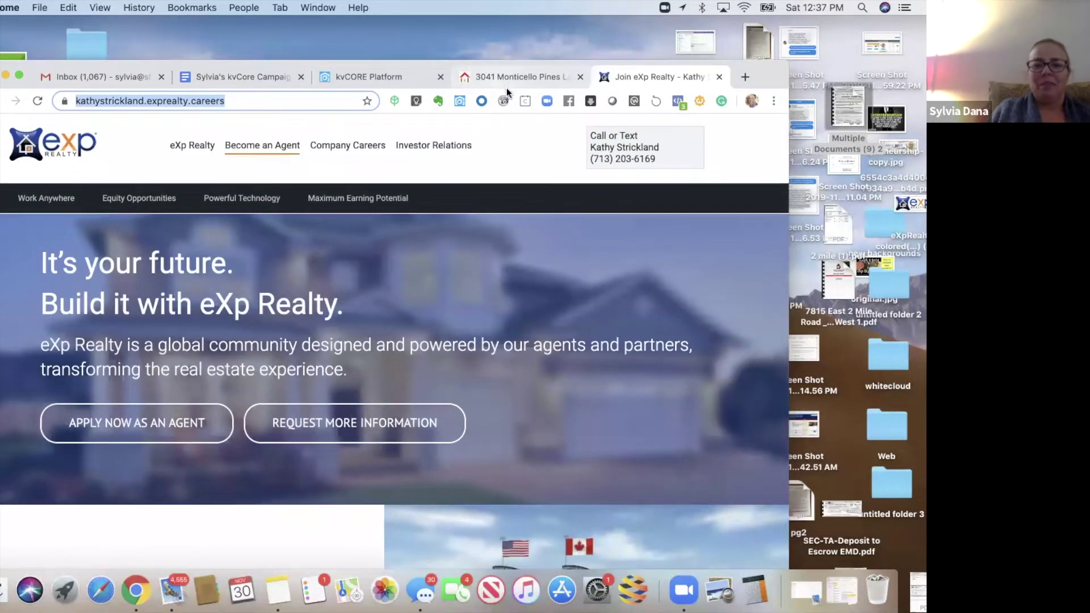
left_click(507, 86)
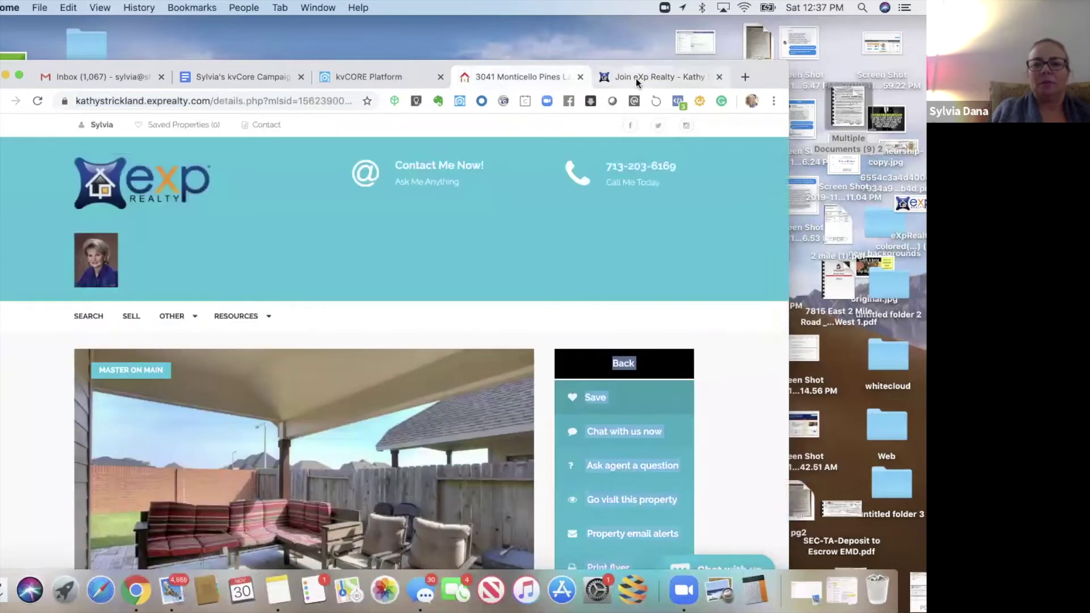
left_click(636, 79)
left_click(396, 76)
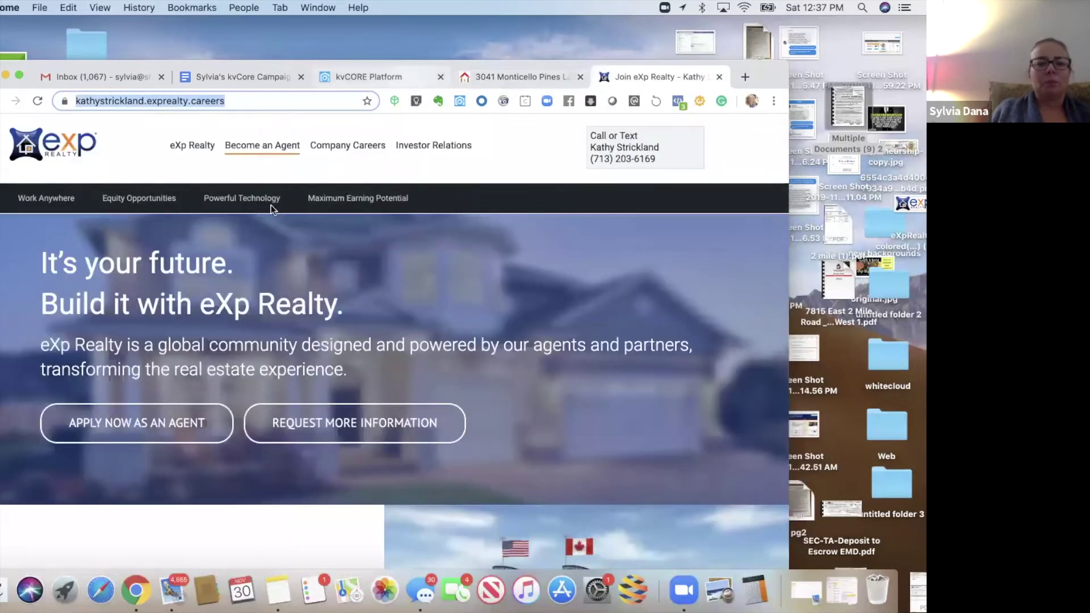
left_click_drag(303, 444, 161, 444)
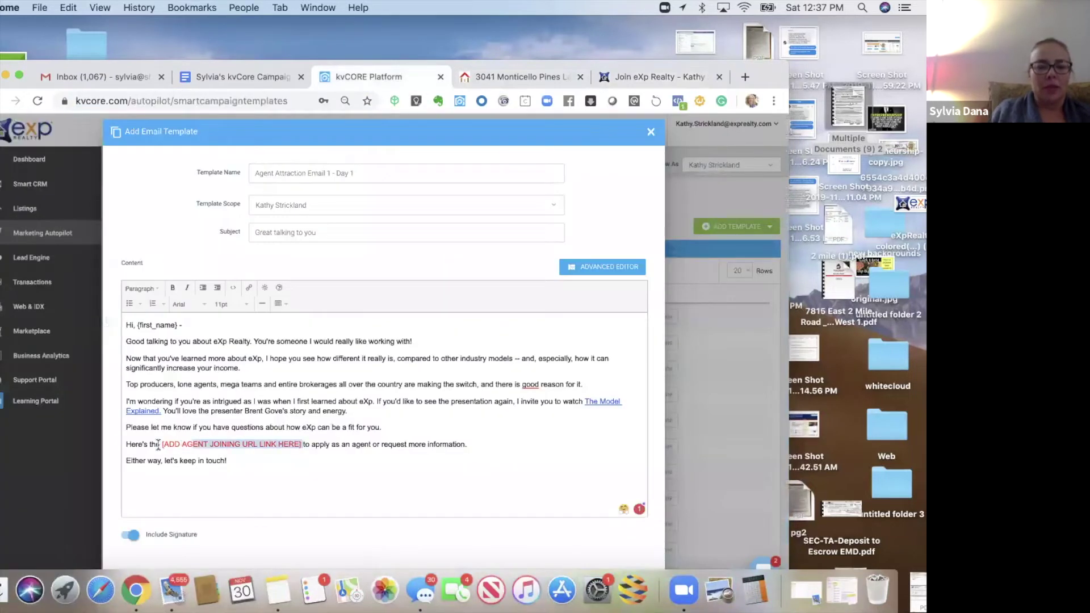
key("BackSpace")
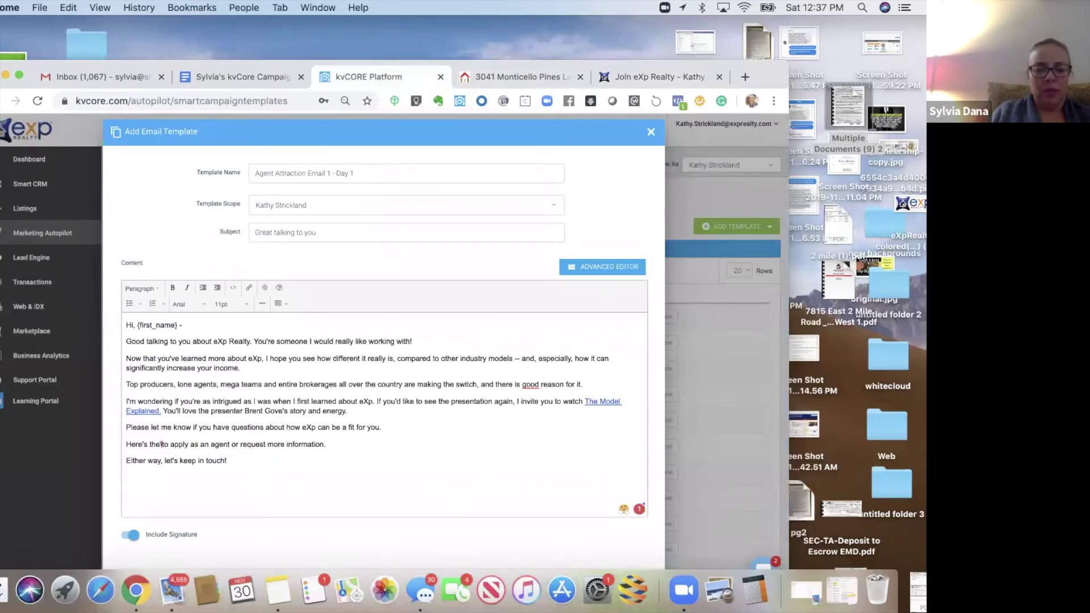
type("\\")
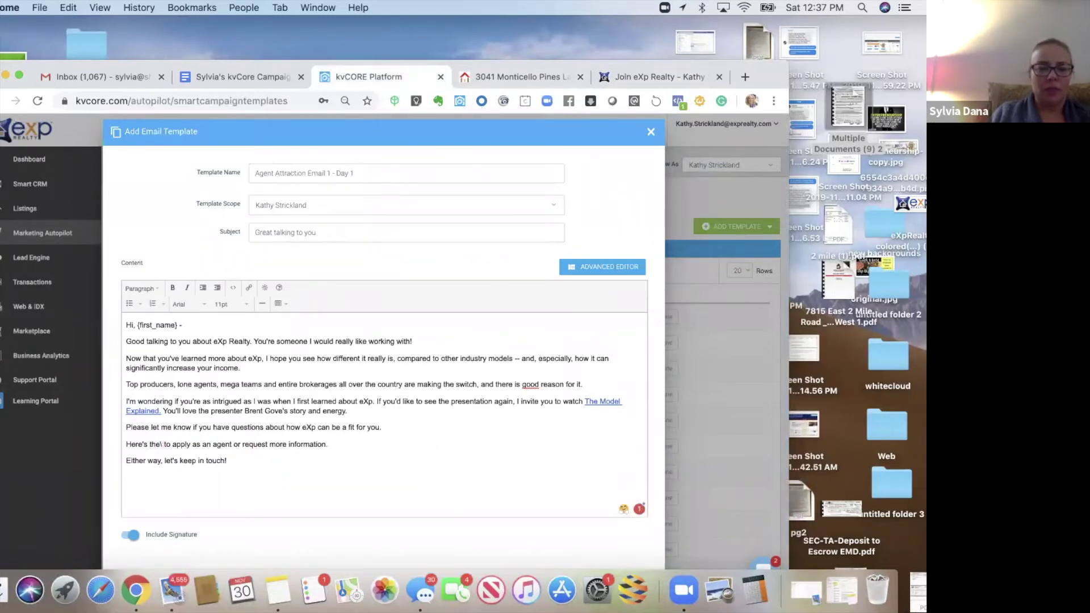
key("BackSpace")
key("ctrl+v")
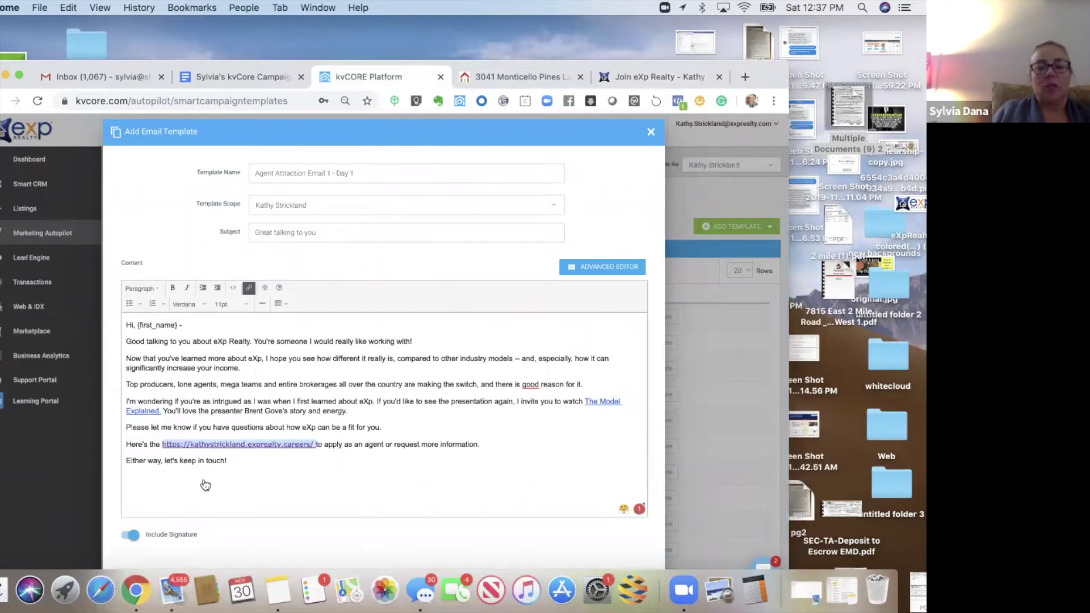
Add the finished "Agent Attraction Email 1 - Day 1" template to the library with the signature included
left_click_drag(229, 358, 230, 435)
left_click_drag(230, 526, 230, 547)
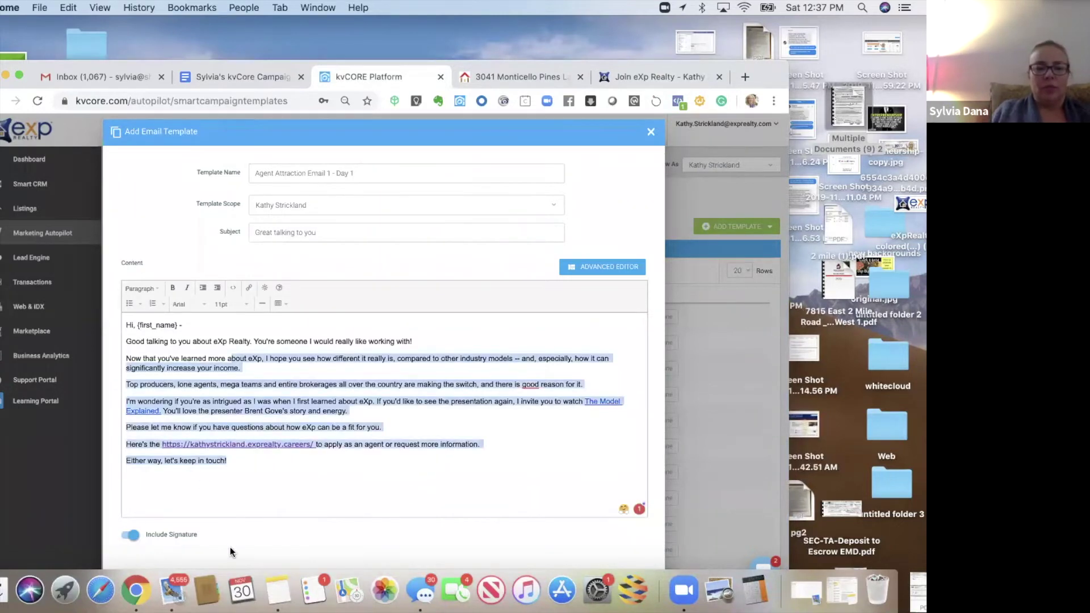
scroll(581, 421, "down", 1)
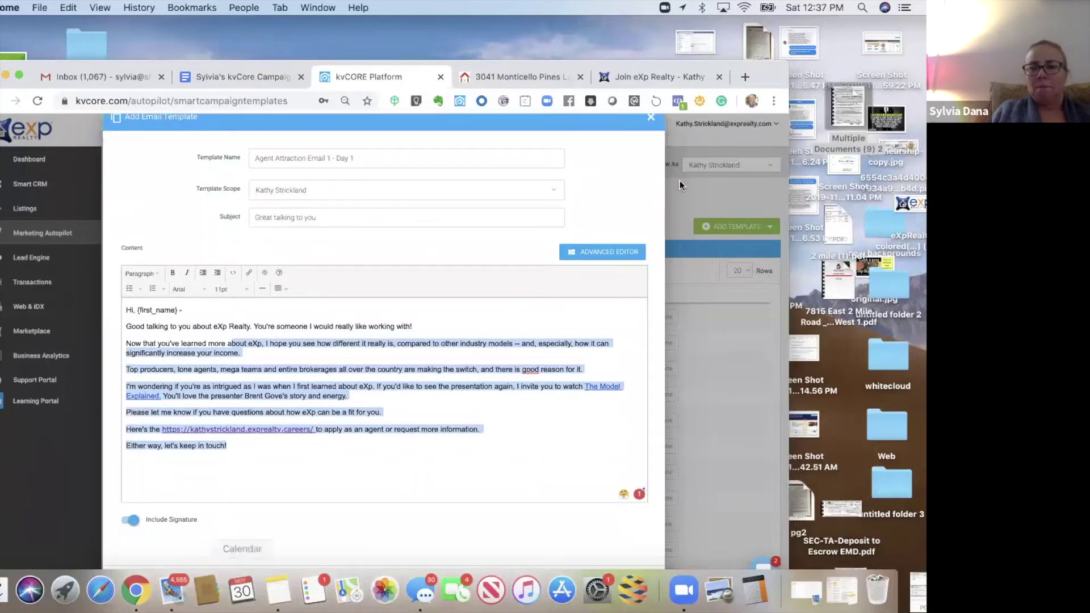
left_click_drag(761, 75, 762, 30)
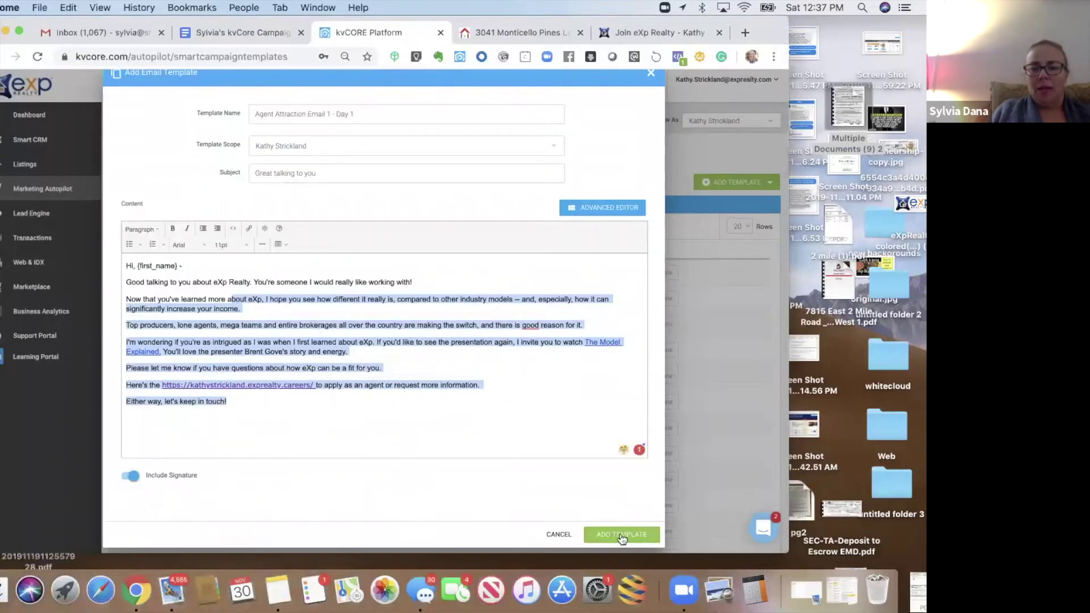
left_click(619, 535)
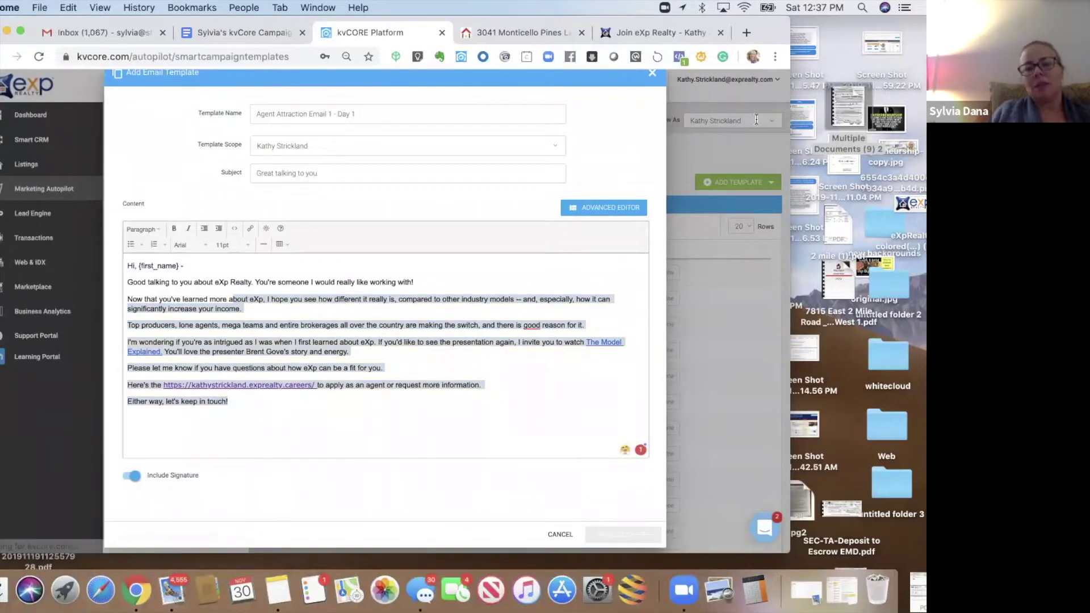
left_click(623, 535)
left_click_drag(775, 28, 780, 33)
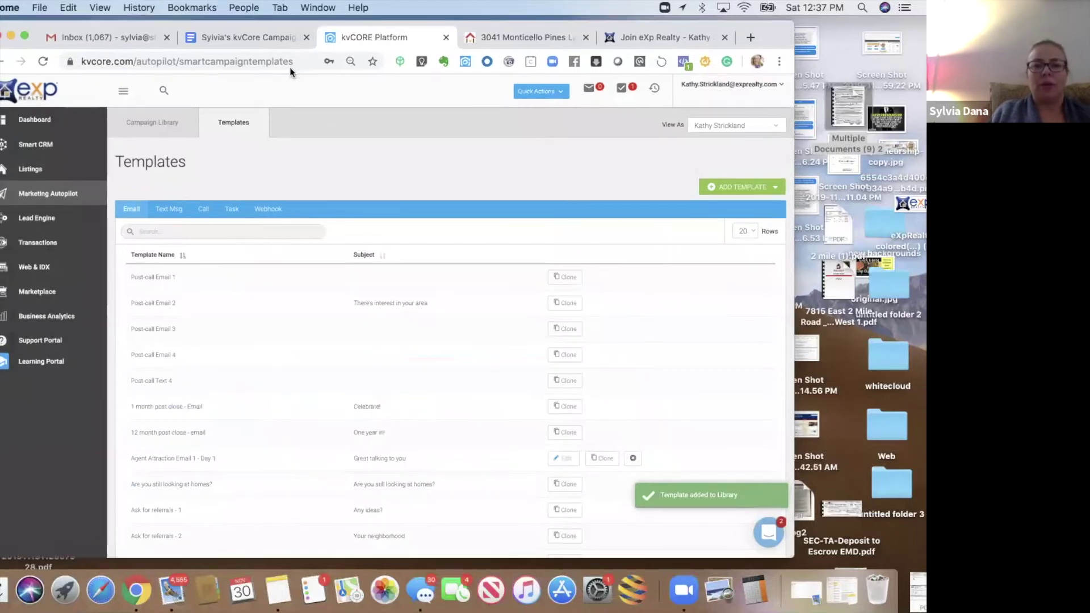
Copy the whole "Agent Attraction Email 2 - Day 3" section, including heading and subject, from the campaign text in Google Docs
left_click(276, 57)
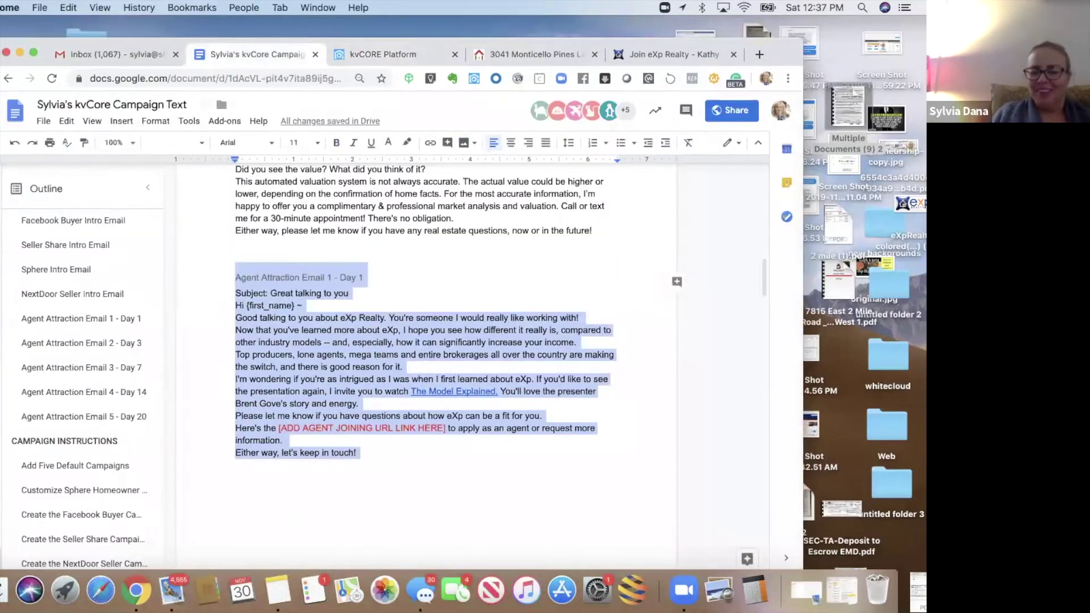
key("Down")
key("Down")
key("Down")
key("Down")
key("Down")
key("Down")
key("Down")
key("Down")
key("Down")
key("Down")
key("Down")
key("Down")
key("Down")
key("Down")
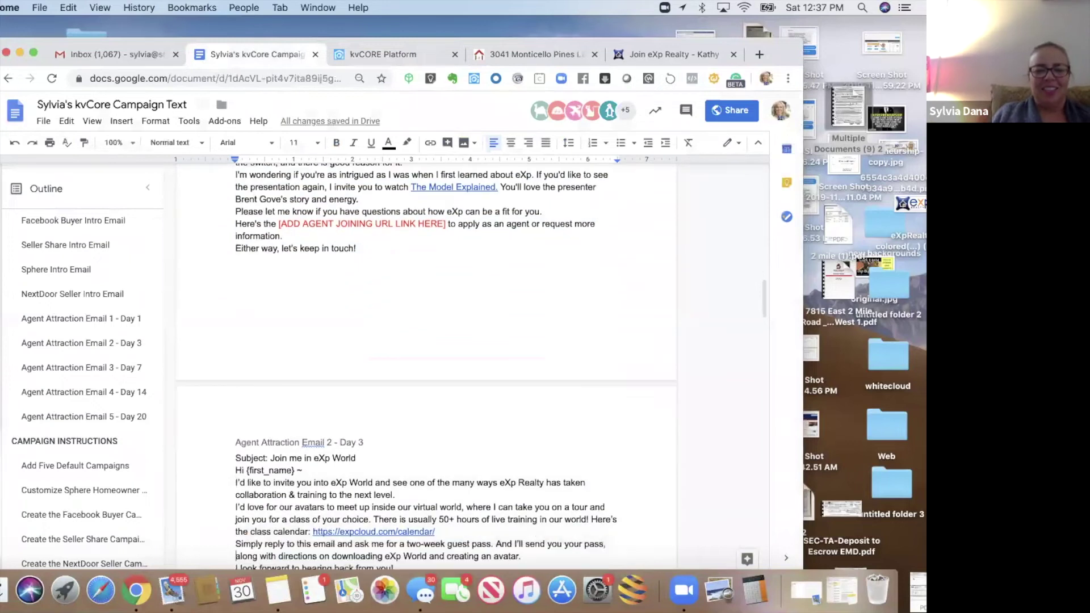
key("Down")
key("Down")
key("Down")
key("Down")
key("Down")
key("Down")
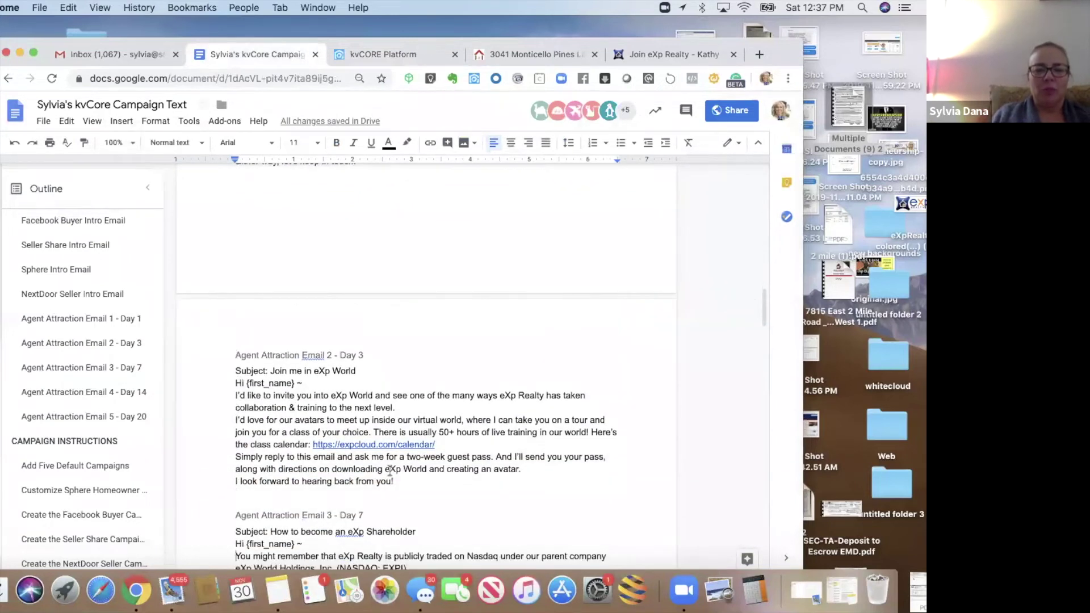
left_click_drag(417, 491, 235, 347)
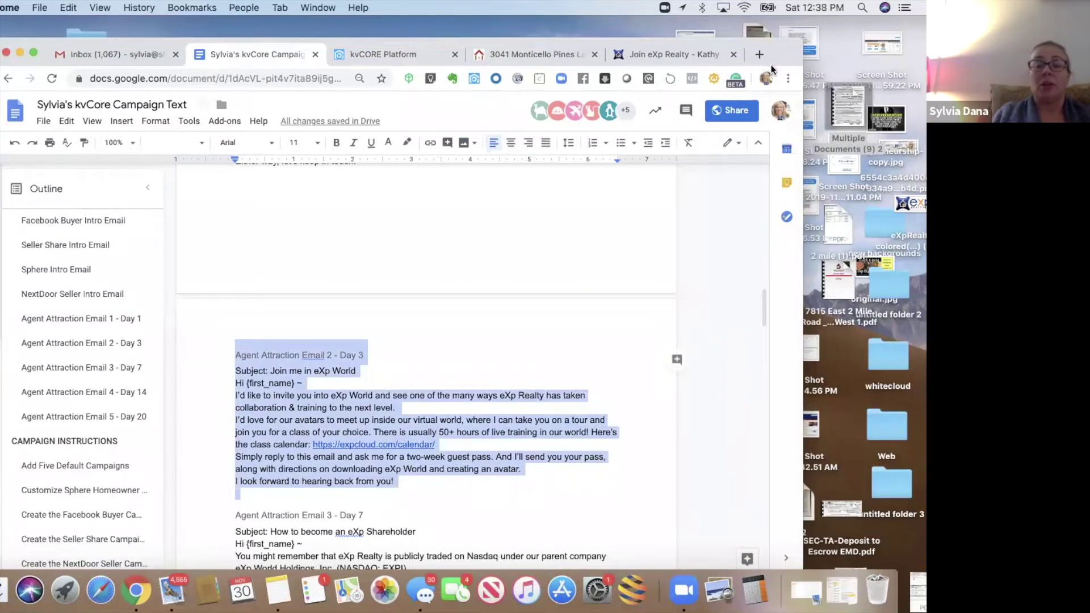
left_click_drag(771, 65, 768, 75)
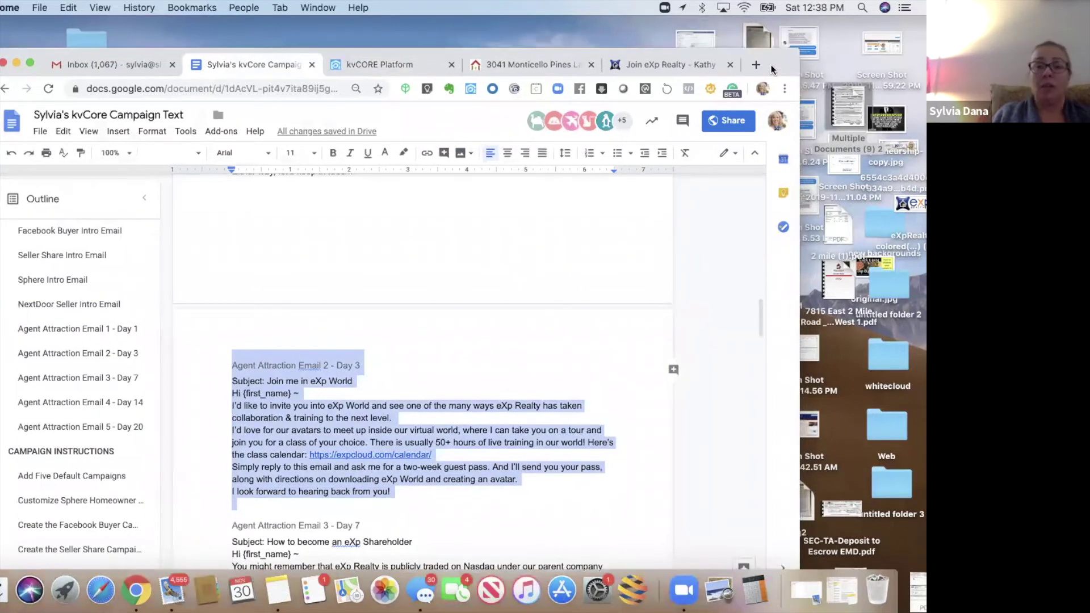
mouse_move(778, 66)
left_mouse_down()
mouse_move(780, 82)
mouse_move(787, 72)
left_mouse_up()
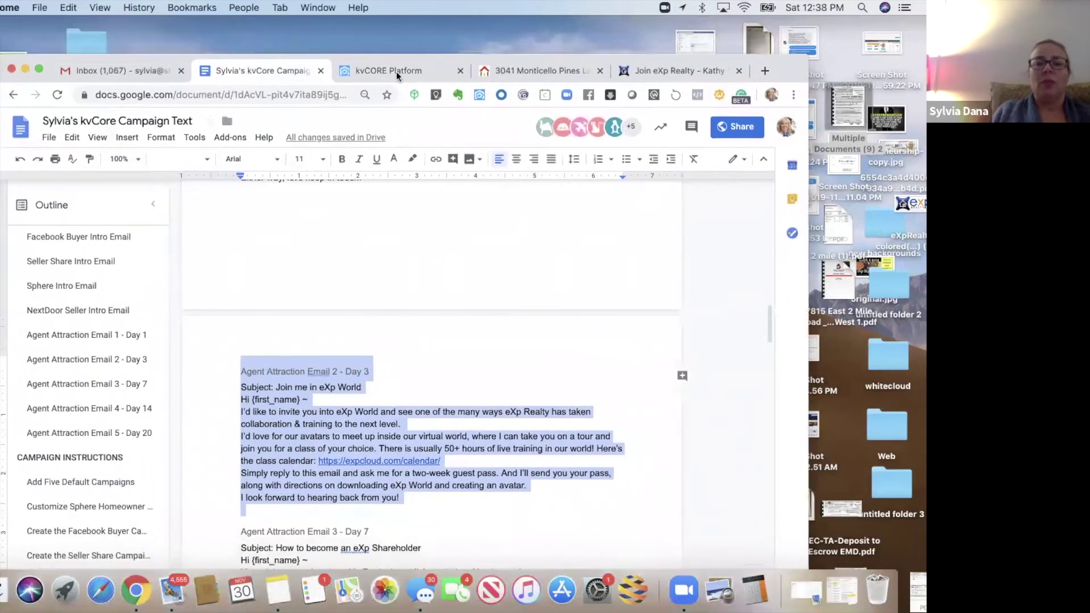
Start a new kvCORE email template, paste the copied email, and move its heading "Agent Attraction Email 2 - Day 3" into the template name
left_click(379, 79)
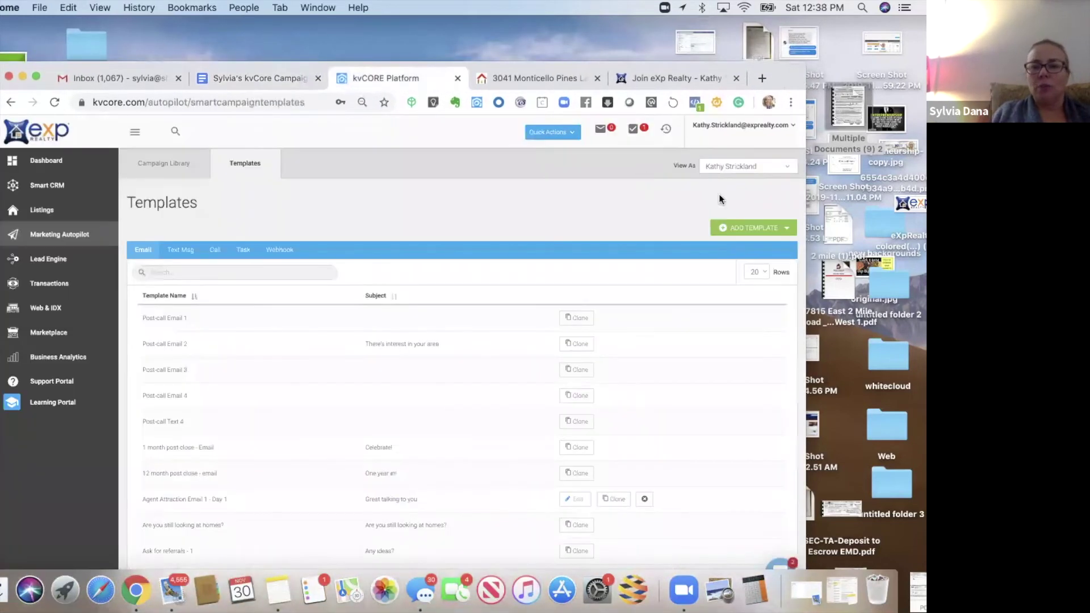
left_click(737, 235)
left_click(731, 246)
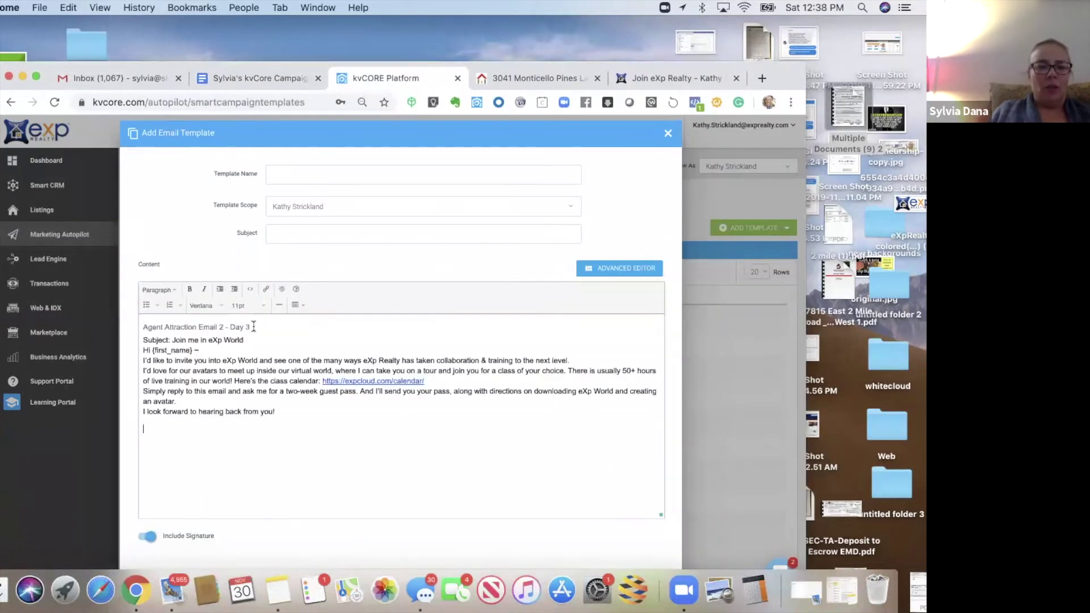
left_click_drag(250, 328, 117, 328)
key("super+c")
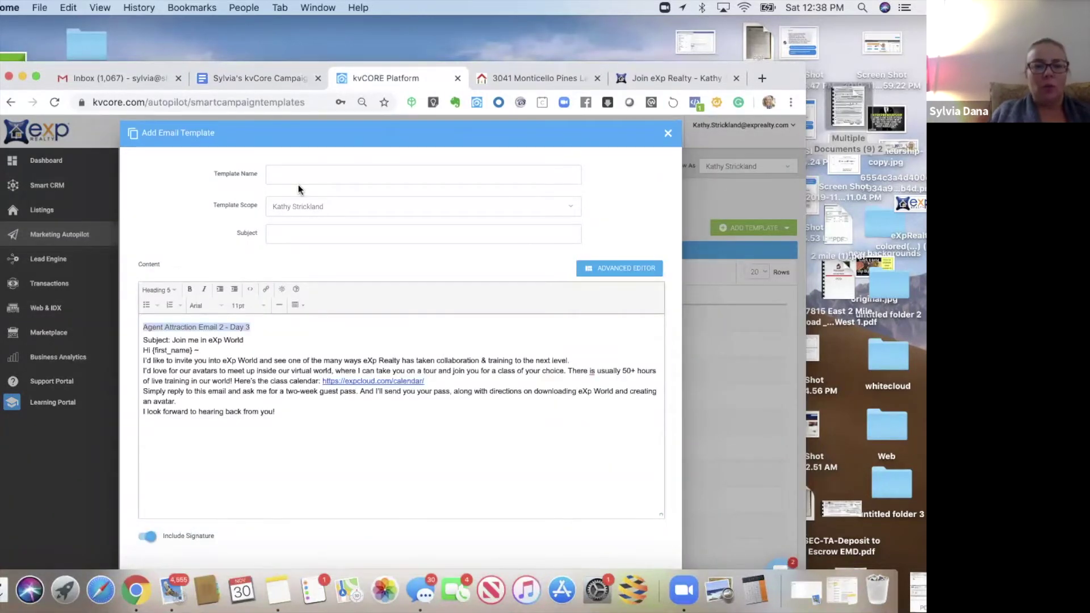
key("BackSpace")
key("super+v")
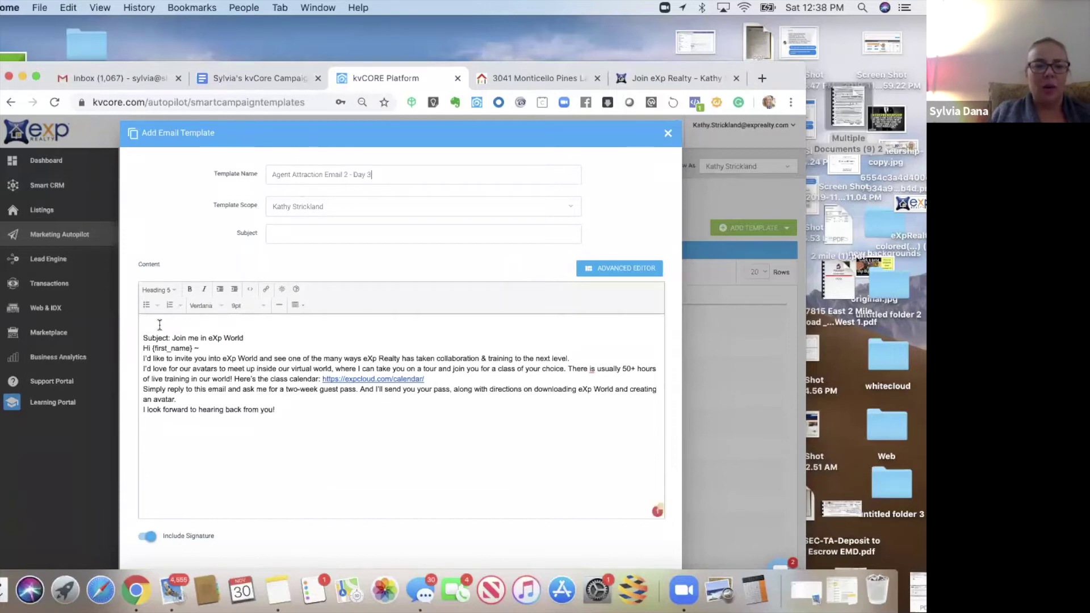
Move "Join me in eXp World" from the body into the template's subject and delete the leftover "Subject:" line and blank line above it
left_click_drag(173, 338, 249, 339)
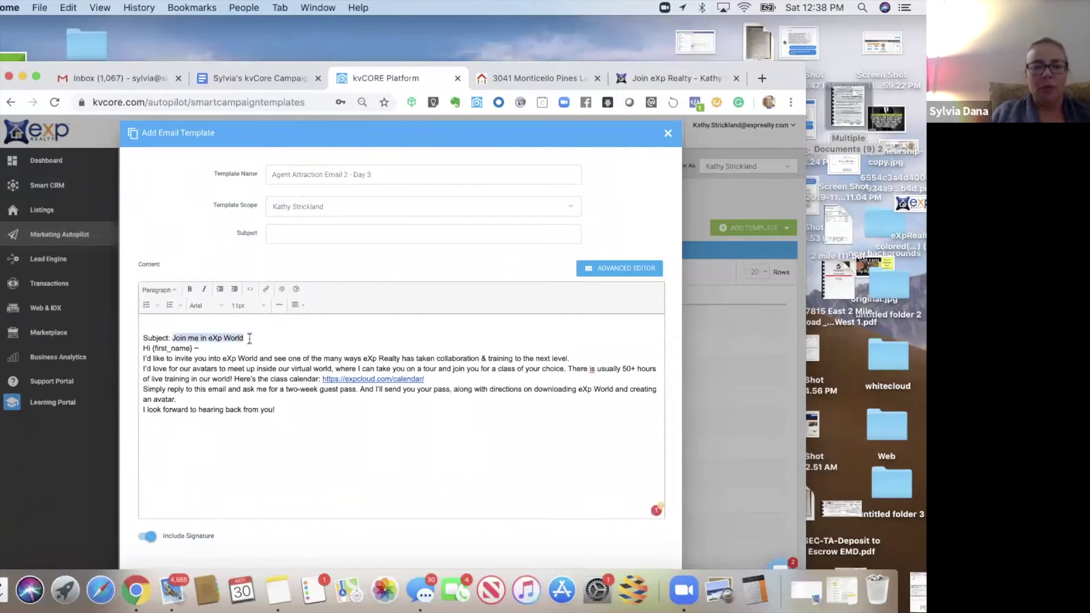
key("super+x")
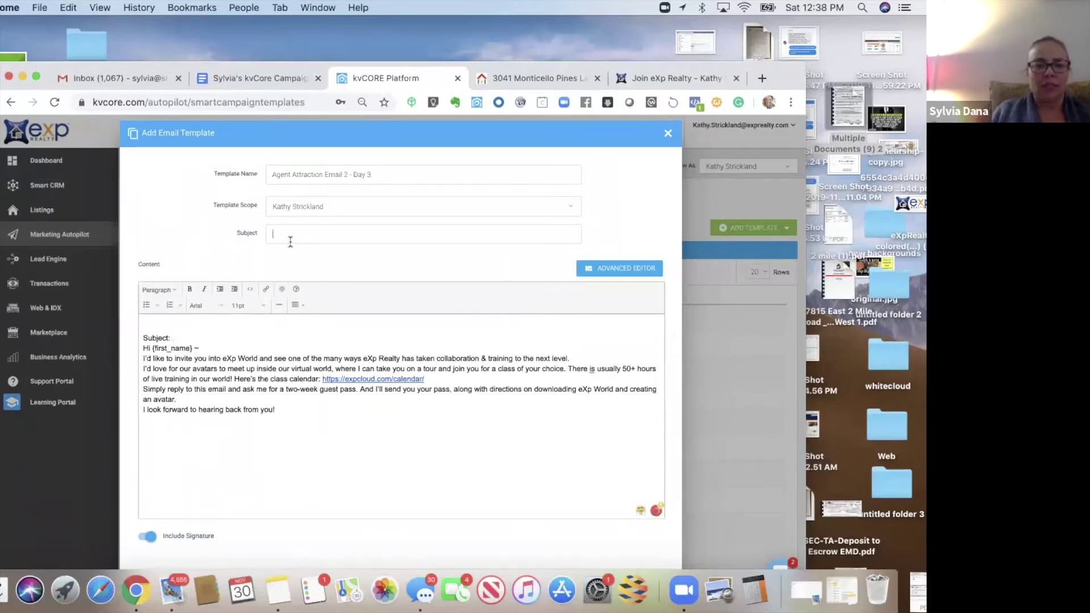
key("super+v")
left_click_drag(171, 339, 145, 325)
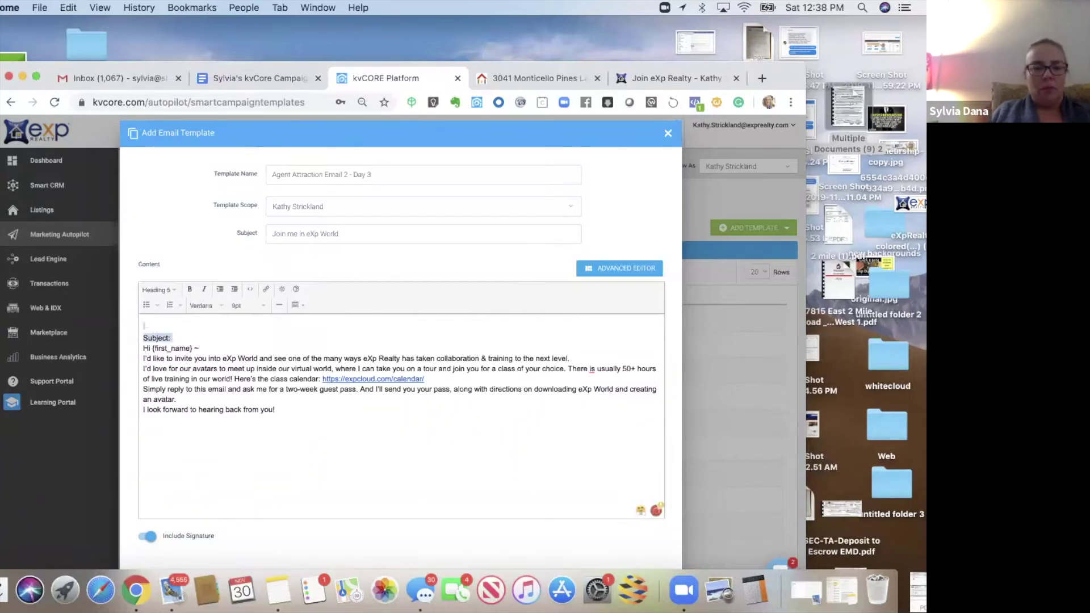
key("BackSpace")
Apply the Paragraph format to the entire body of the Email 2 - Day 3 template
key("super+a")
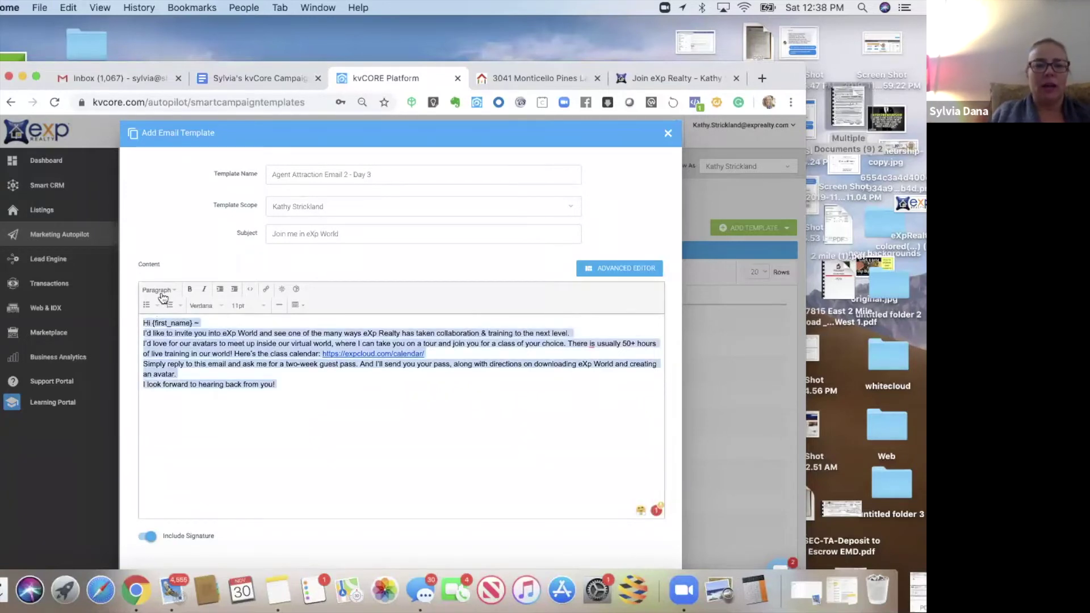
left_click(161, 291)
left_click(163, 309)
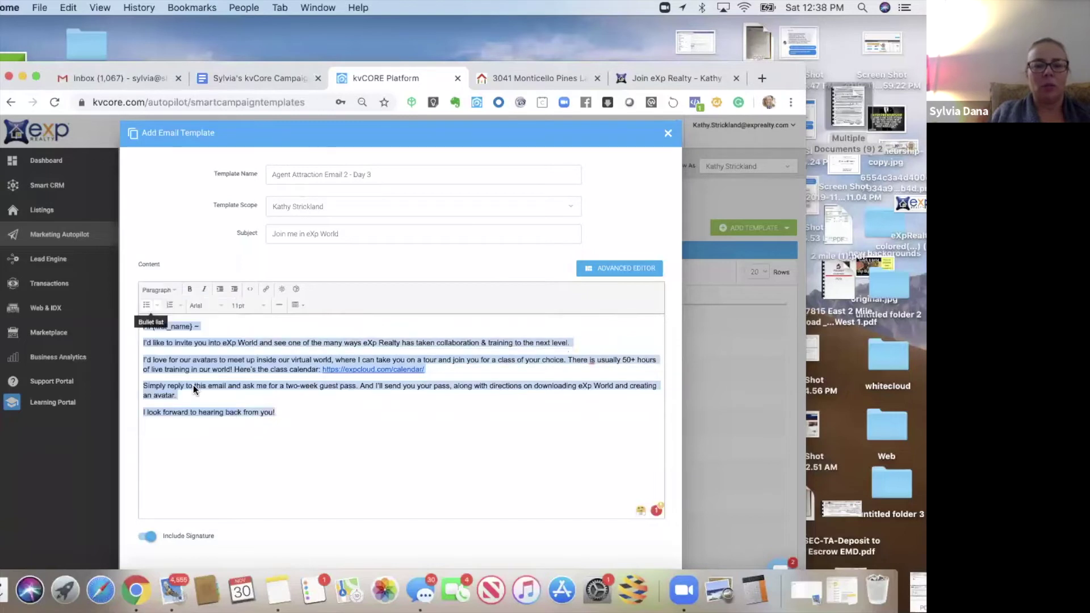
left_click(236, 459)
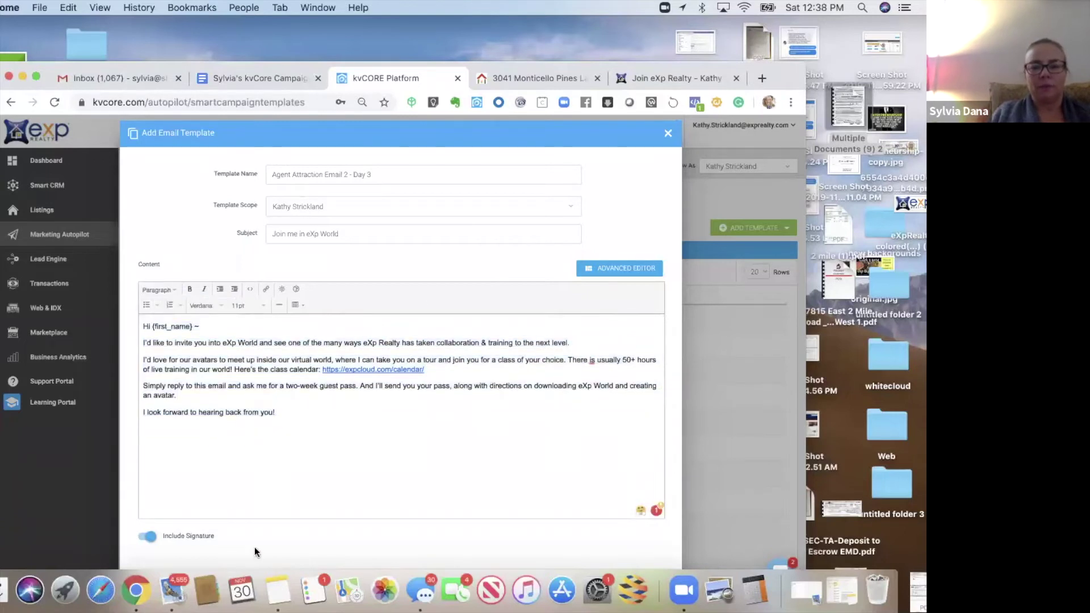
Add the finished "Agent Attraction Email 2 - Day 3" template to the library with the signature included
left_click_drag(263, 350, 313, 584)
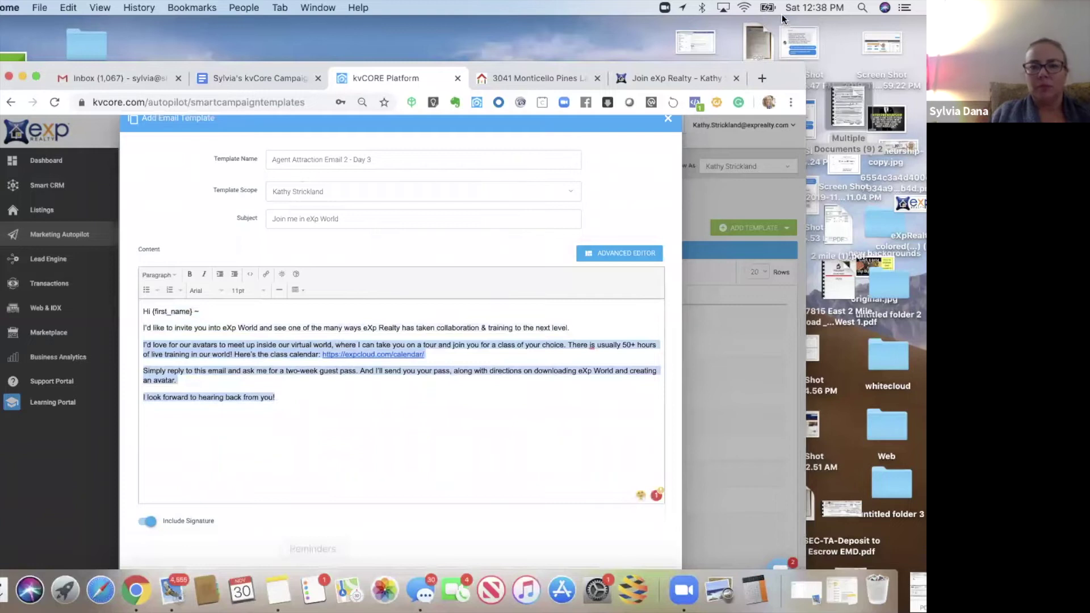
left_click_drag(783, 67, 783, 17)
left_click(627, 538)
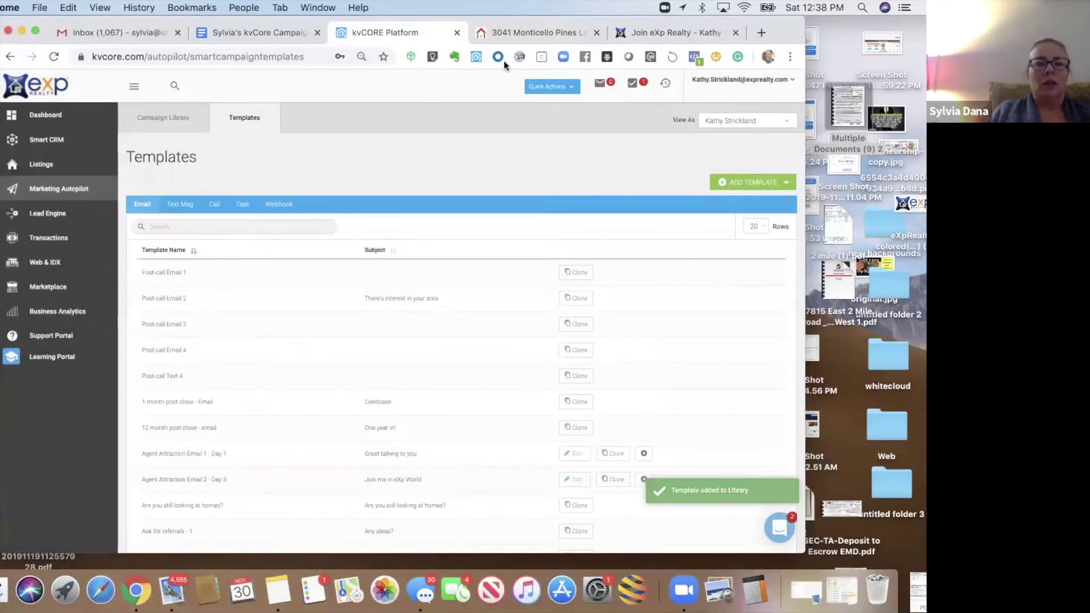
Copy the whole "Agent Attraction Email 3 - Day 7" section, including heading and subject, from the campaign text in Google Docs
left_click_drag(306, 23, 261, 84)
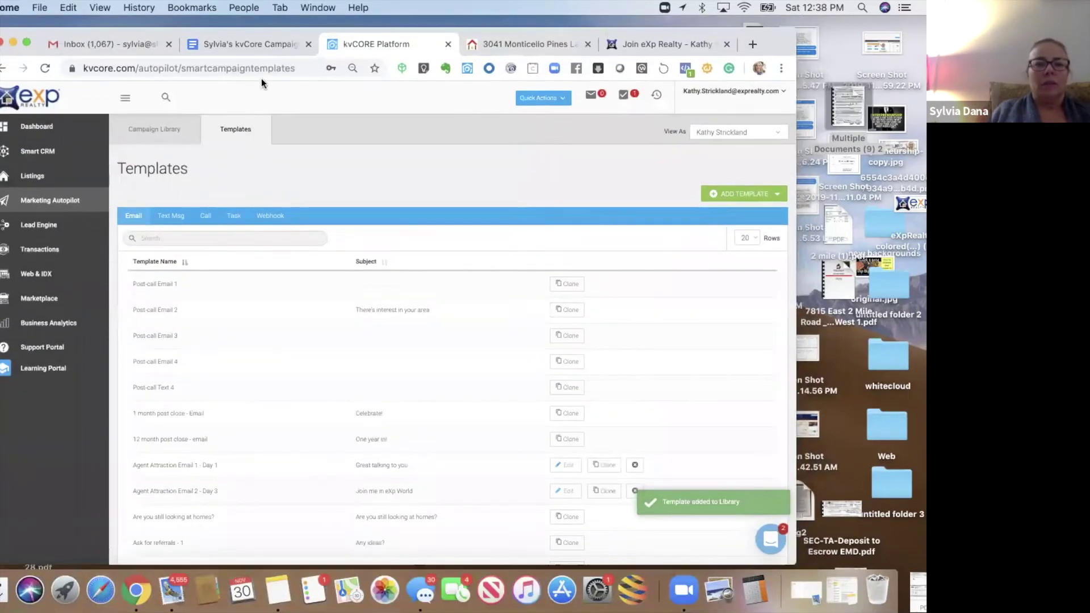
left_click(237, 67)
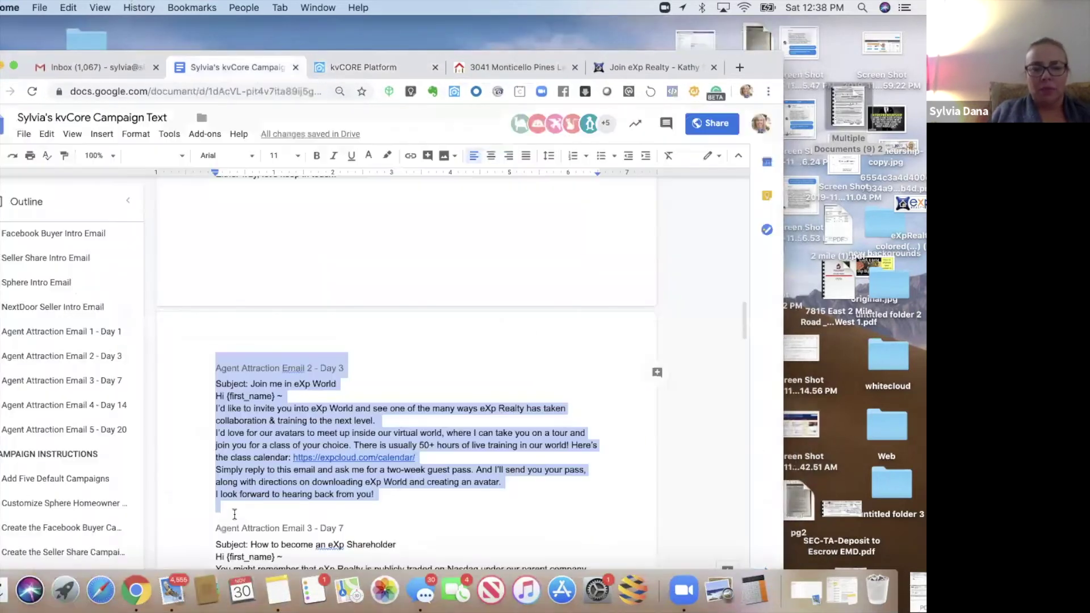
left_click(201, 492)
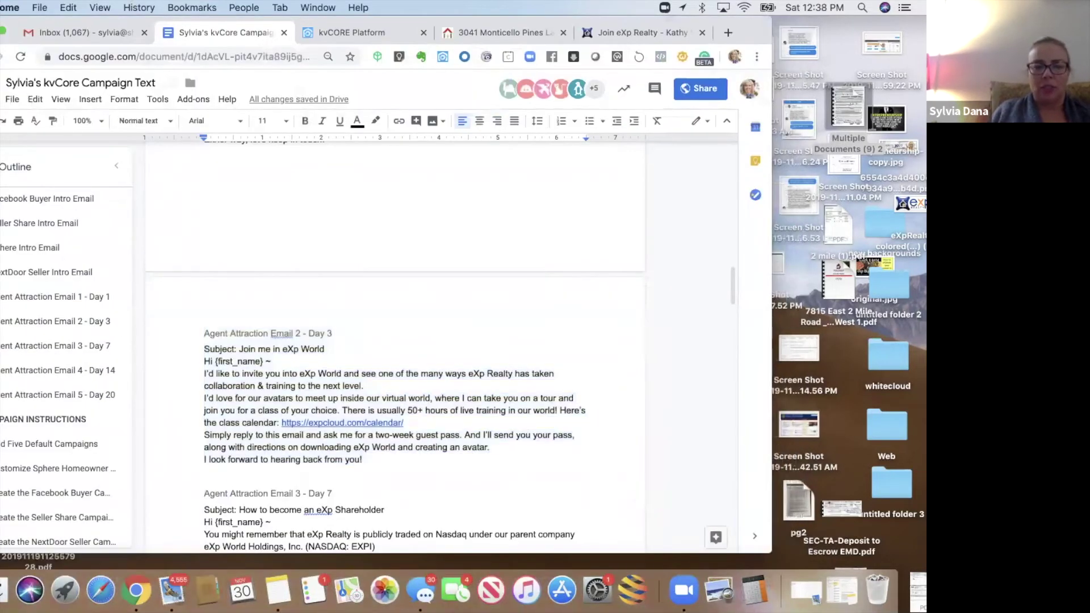
scroll(394, 340, "down", 3)
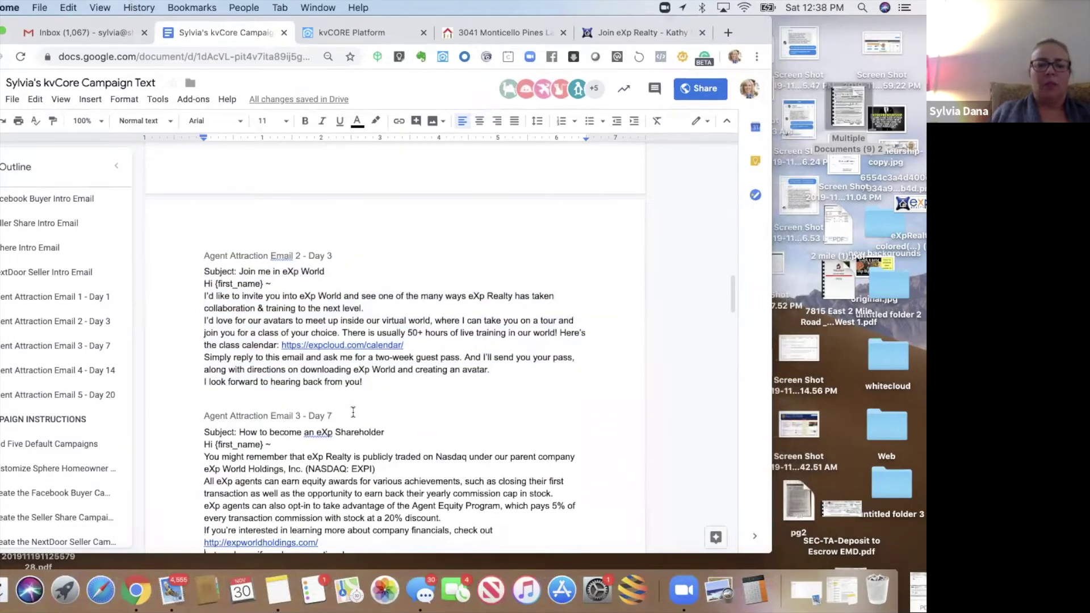
scroll(353, 411, "down", 5)
left_click_drag(353, 412, 204, 272)
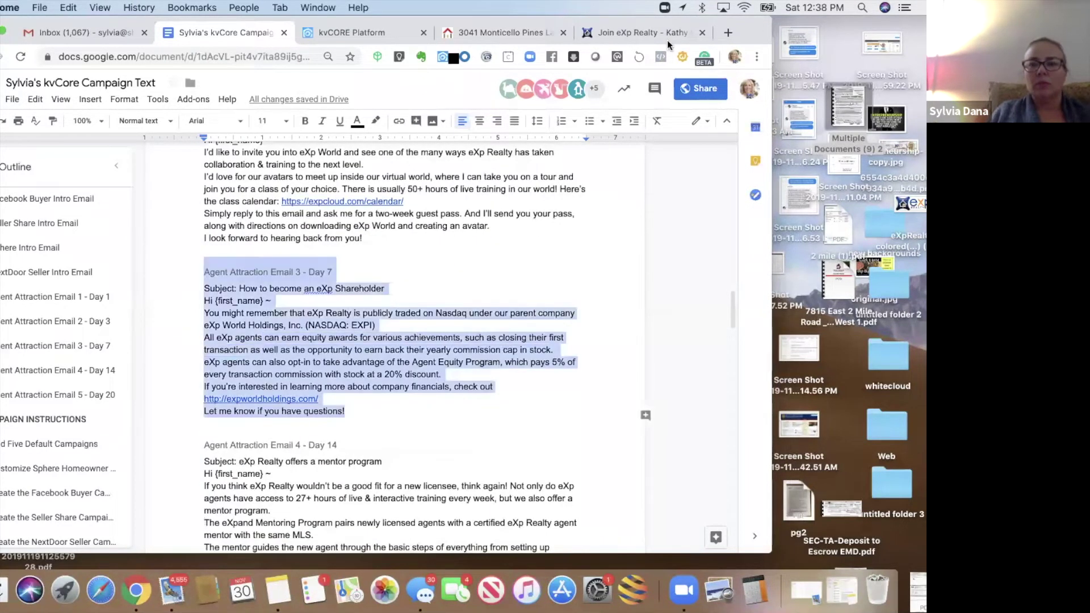
left_click_drag(745, 46, 745, 71)
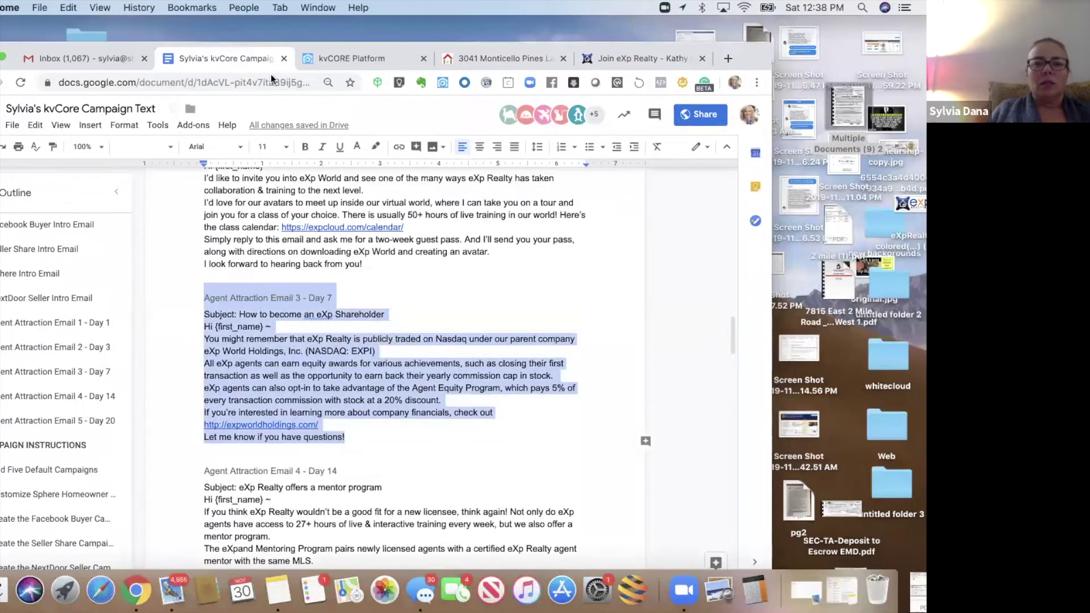
Switch to kvCORE, start a new email template, and paste the copied Email 3 text into its content
left_click(352, 58)
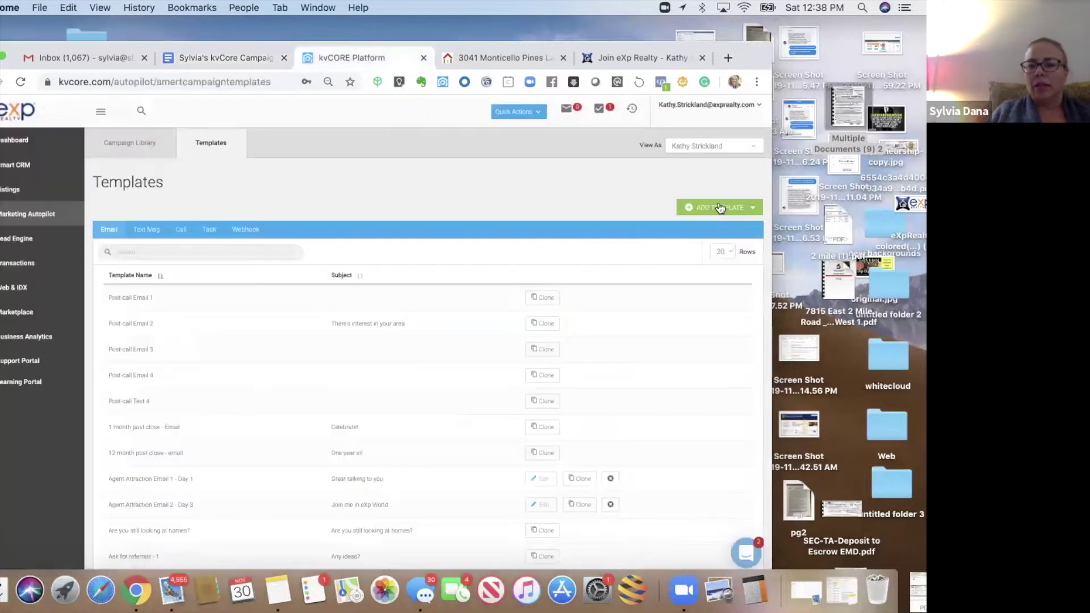
left_click(721, 208)
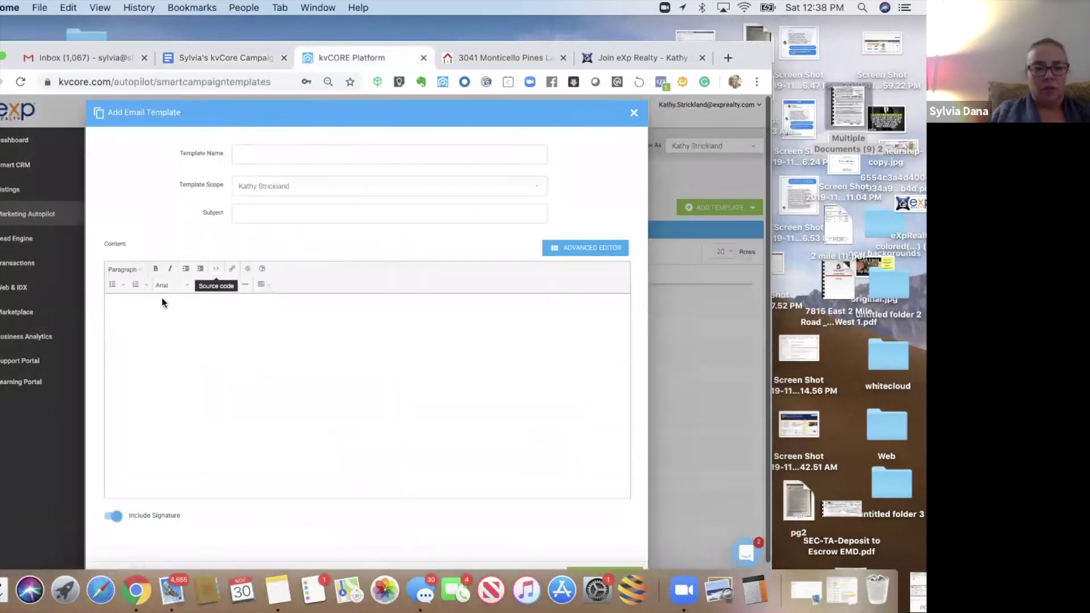
left_click(153, 305)
key("cmd+v")
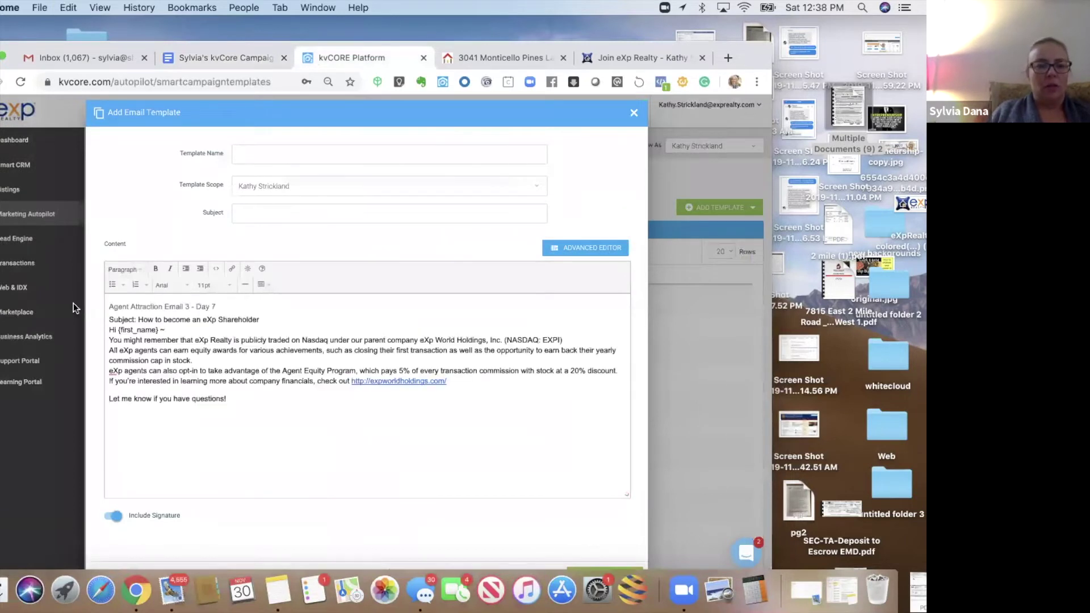
Move the heading "Agent Attraction Email 3 - Day 7" from the body into the template name
left_click_drag(216, 306, 75, 308)
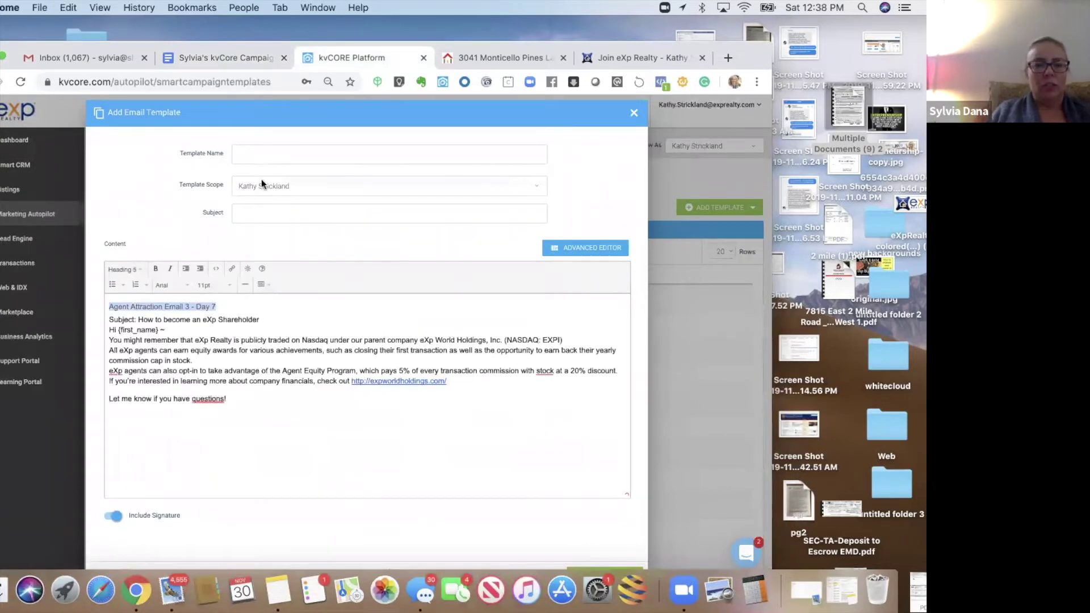
key("cmd+x")
left_click(267, 155)
key("cmd+v")
Move "How to become an eXp Shareholder" from the body into the template's subject
left_click_drag(259, 317, 138, 318)
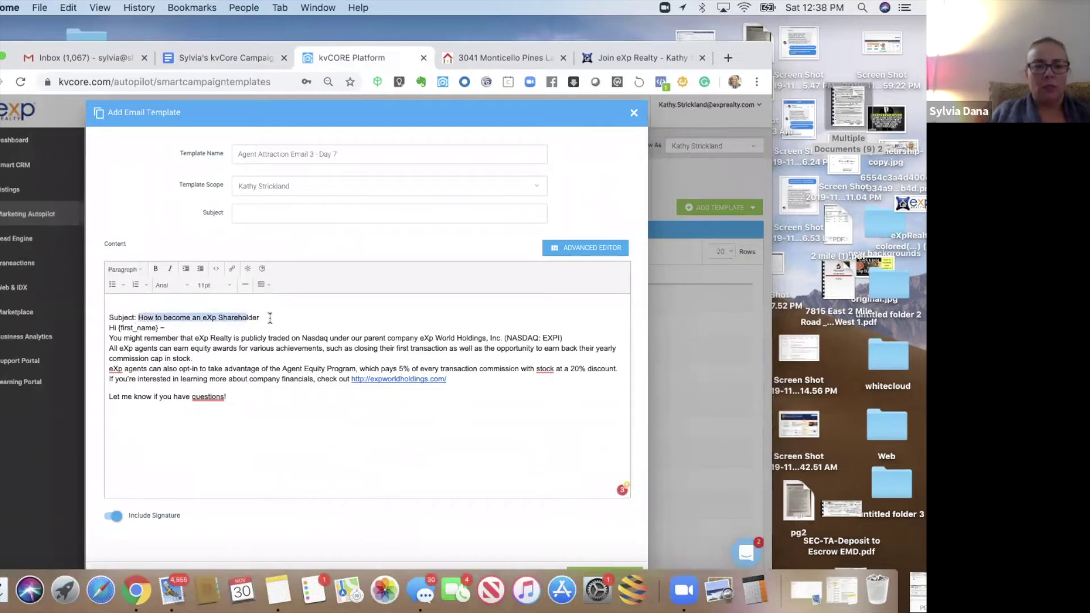
left_click_drag(269, 318, 138, 316)
key("cmd+x")
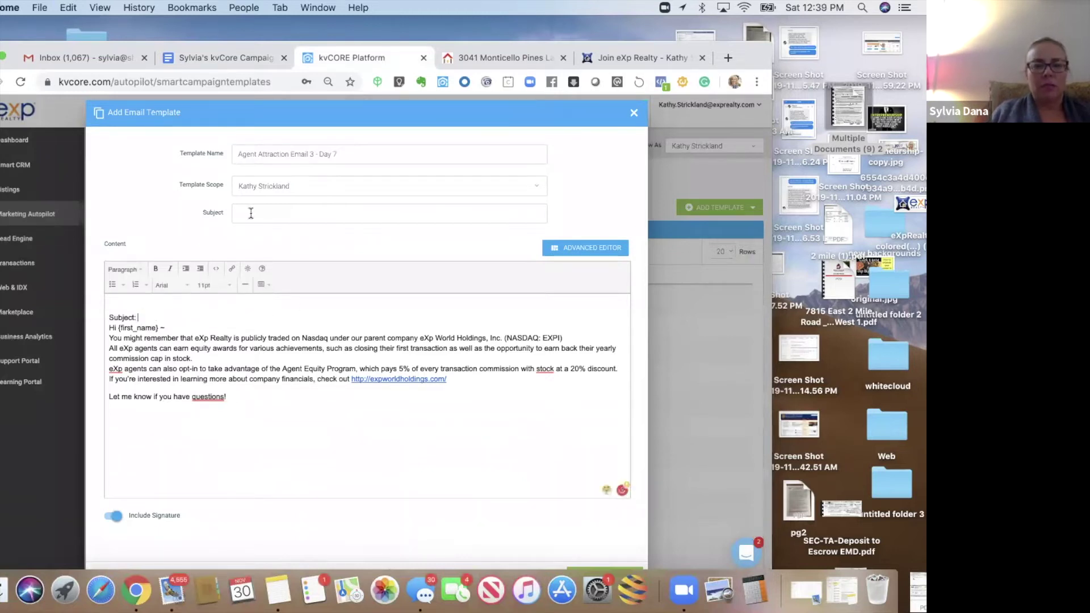
left_click(250, 213)
key("super+v")
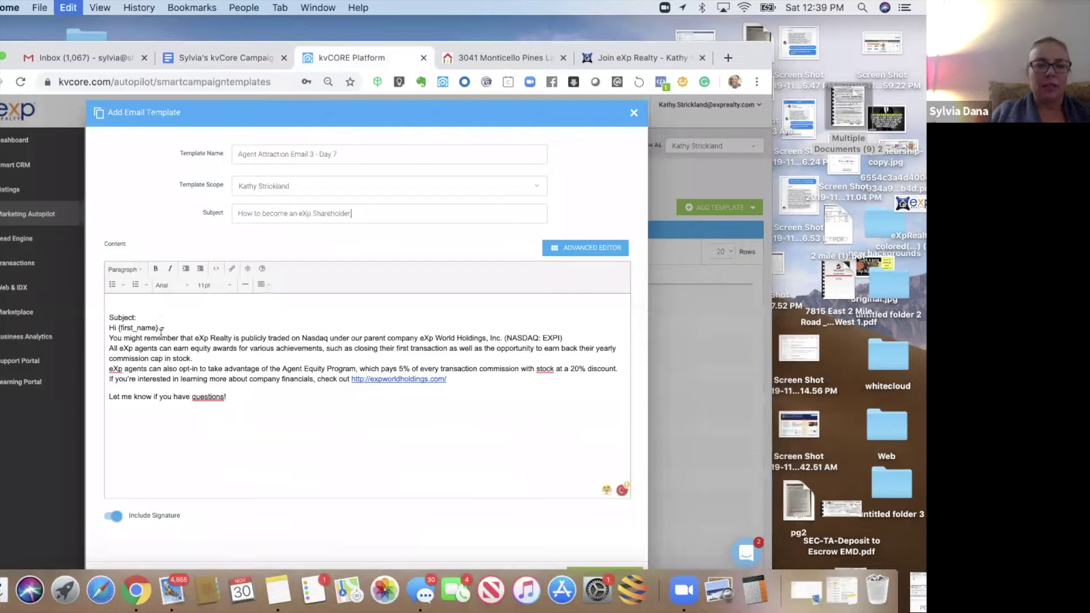
Delete the leftover "Subject:" line and the blank line above the greeting in the Email 3 body
triple_click(105, 312)
left_click(106, 328)
key("BackSpace")
key("BackSpace")
key("BackSpace")
key("BackSpace")
key("BackSpace")
key("BackSpace")
key("BackSpace")
key("BackSpace")
key("BackSpace")
key("BackSpace")
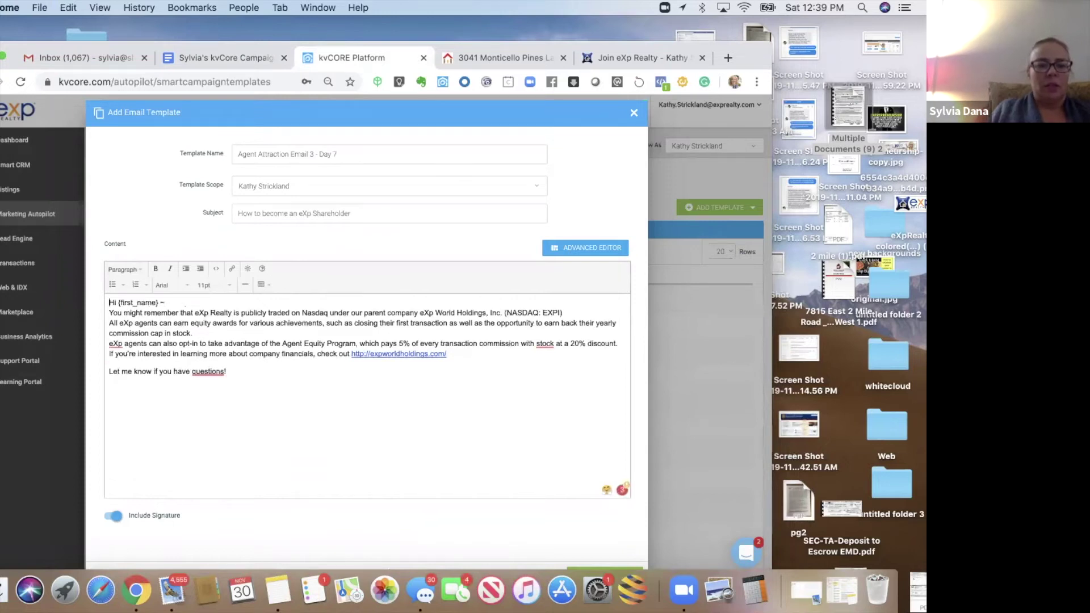
Apply the Paragraph format to the whole Email 3 body and add the template to the library with the signature included
key("super+a")
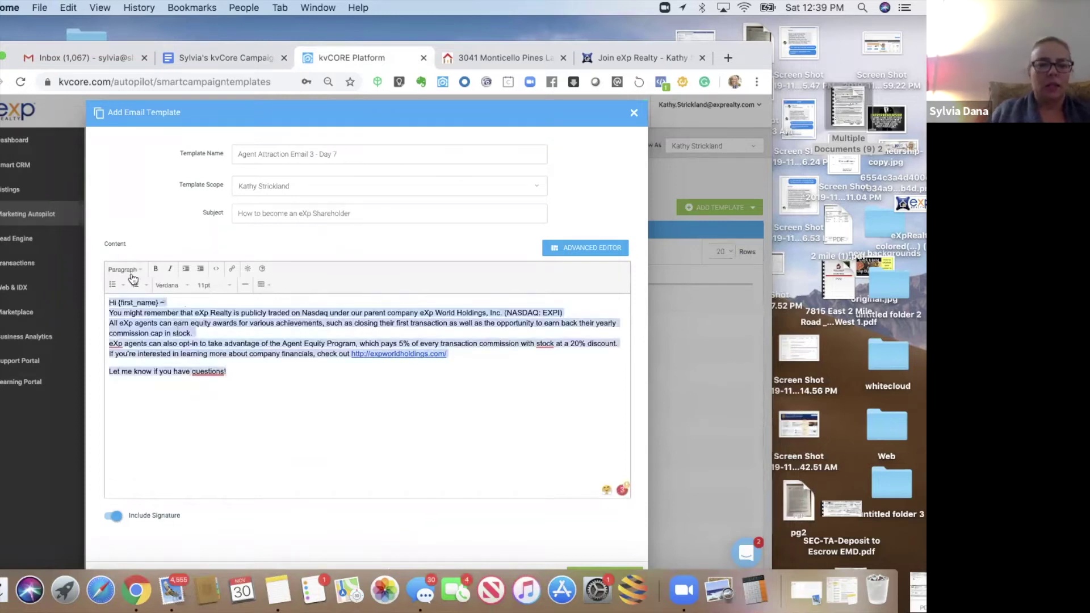
left_click(125, 269)
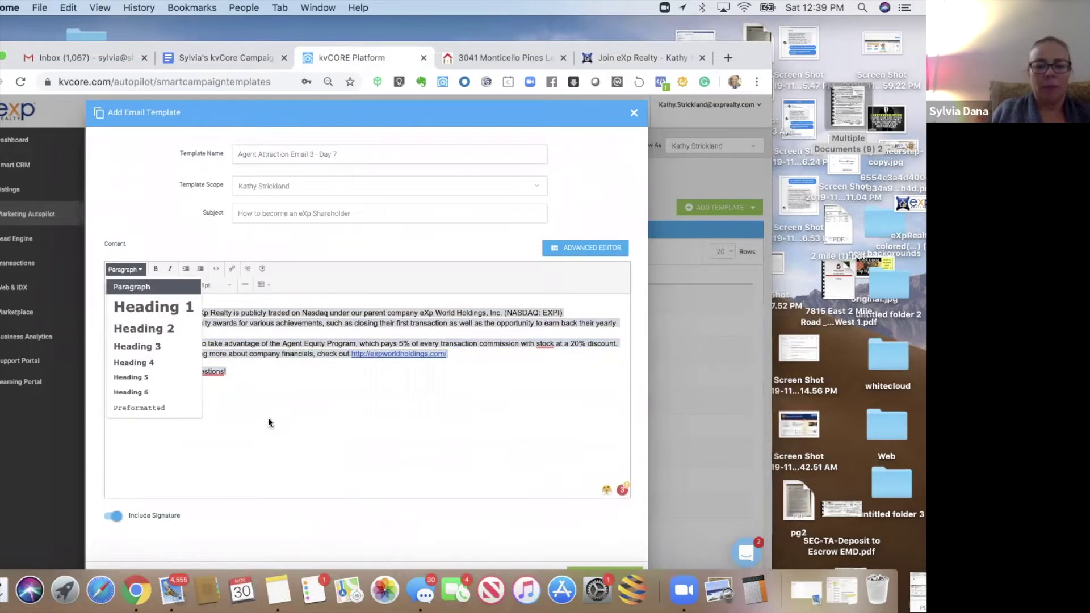
left_click(335, 509)
scroll(564, 554, "down", 1)
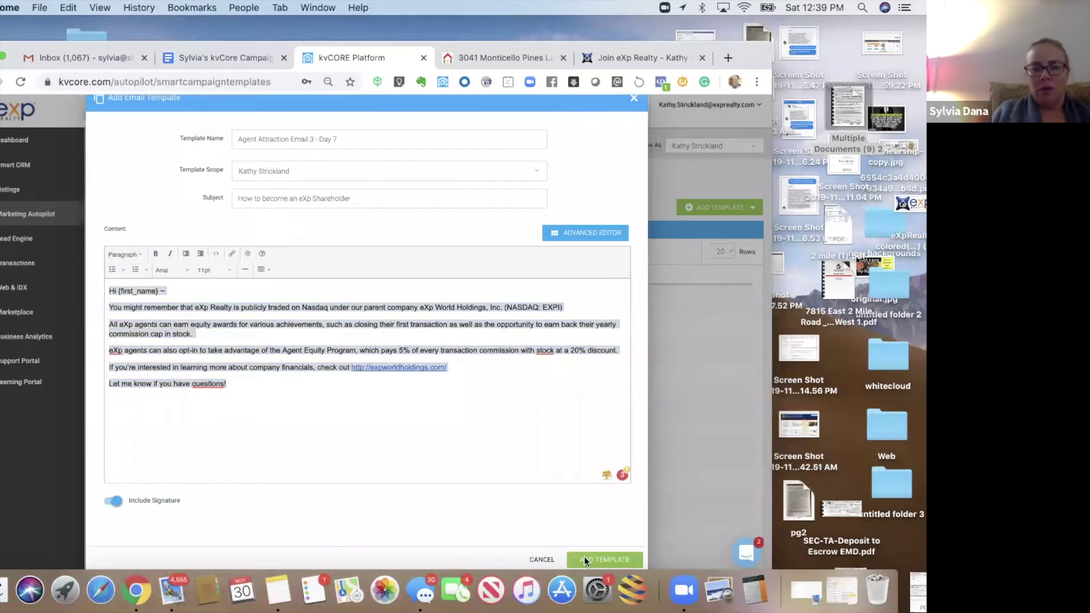
left_click(584, 561)
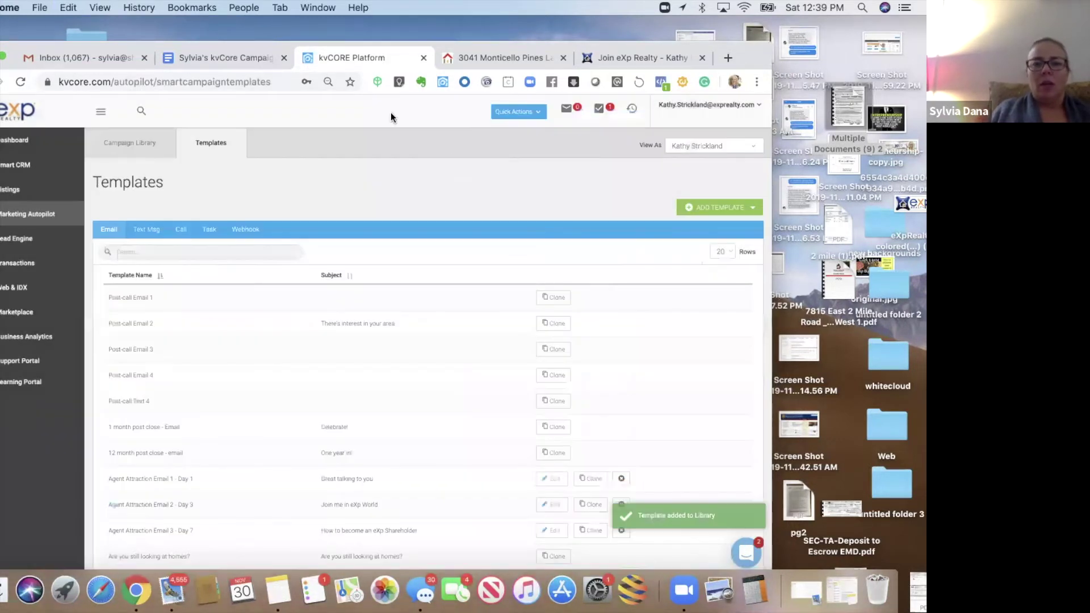
Copy the "Agent Attraction Email 4 - Day 14" section from the campaign text in Google Docs and paste it into a new kvCORE email template
left_click_drag(754, 50, 754, 67)
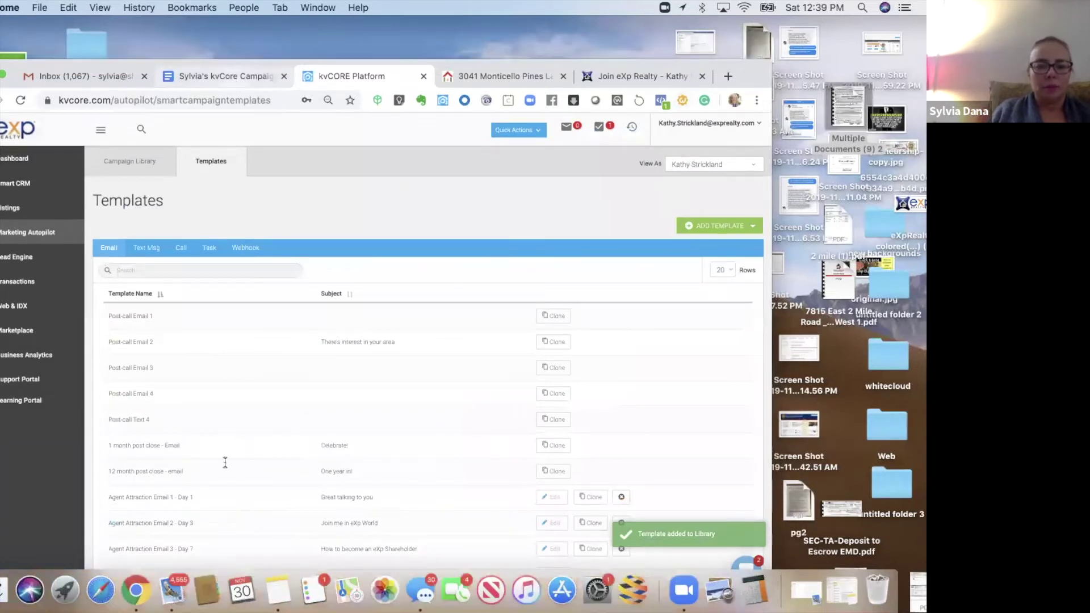
left_click(226, 76)
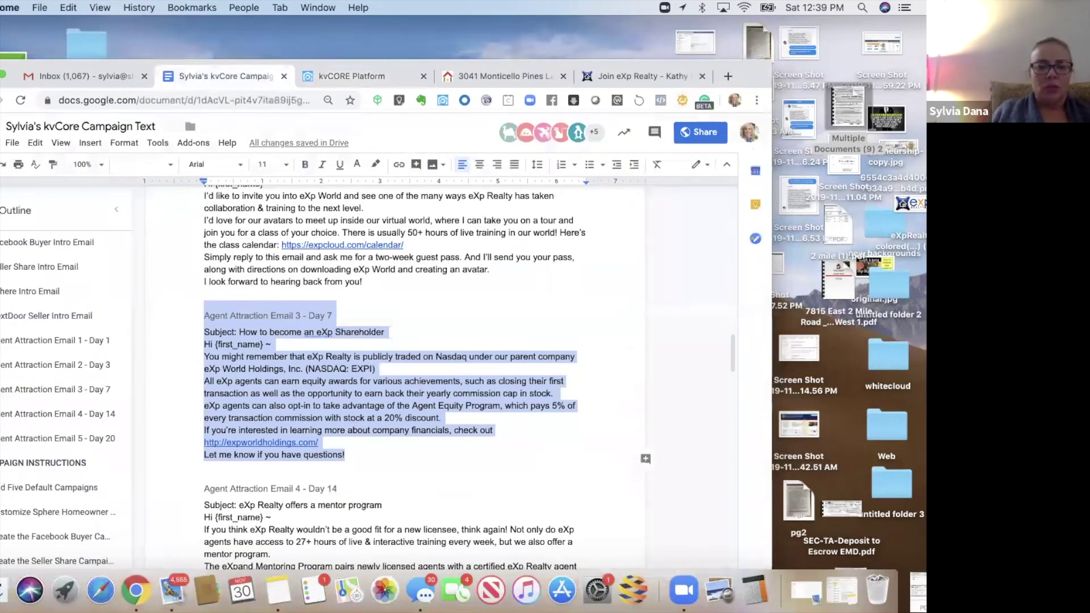
left_click_drag(752, 68, 752, 25)
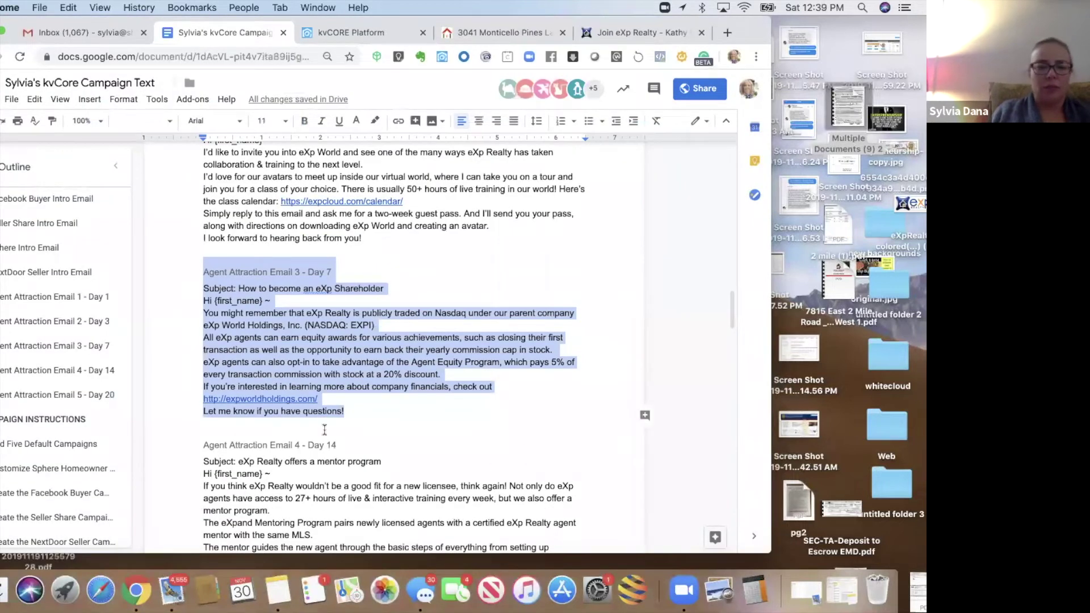
key("ctrl+Tab")
Move the heading "Agent Attraction Email 4 - Day 14" from the body into the template name
left_click_drag(235, 338, 77, 336)
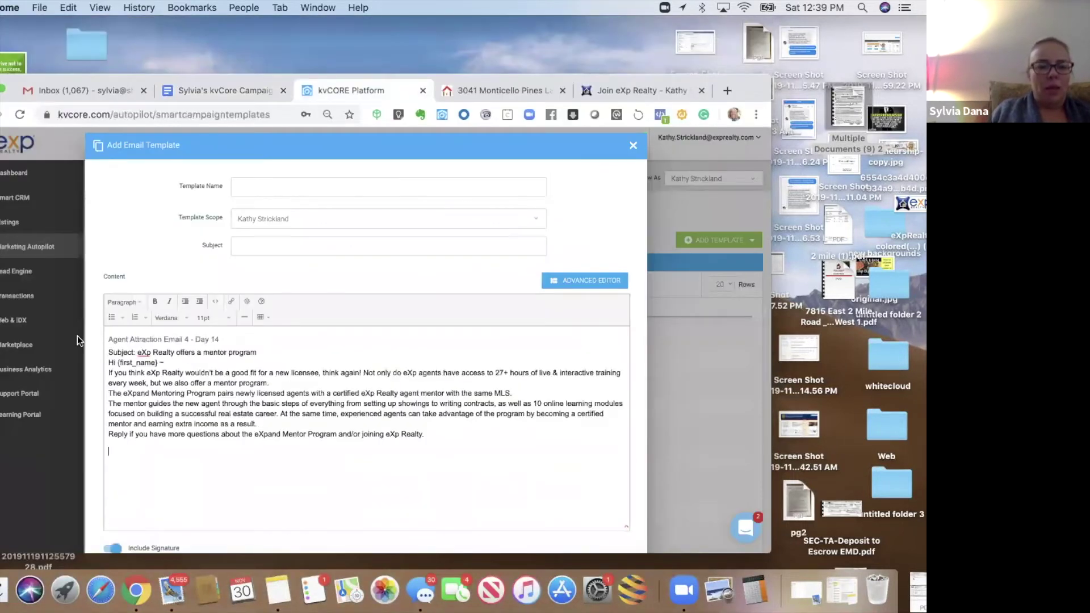
key("super+x")
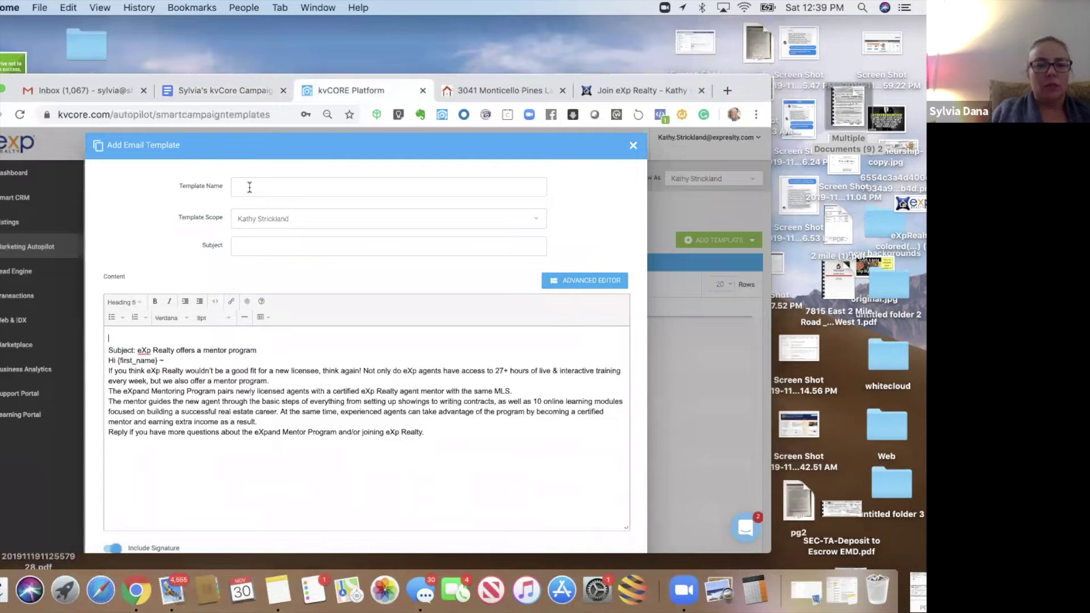
left_click(249, 185)
key("super+v")
Move "eXp Realty offers a mentor program" from the body into the template's subject
left_click(262, 350)
left_click_drag(161, 351, 138, 351)
key("super+c")
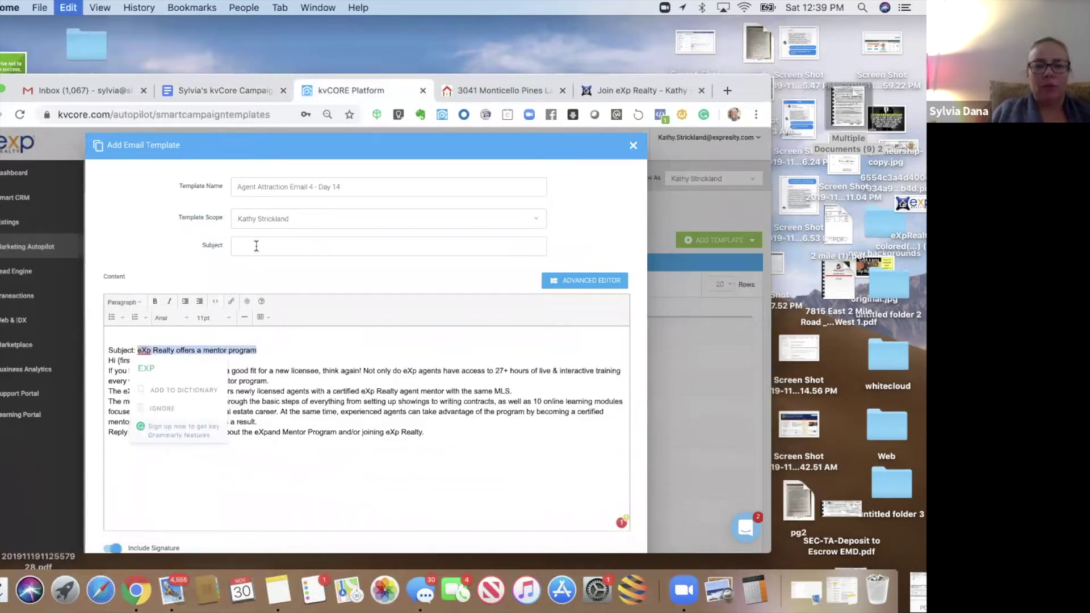
key("super+x")
left_click(256, 246)
key("super+v")
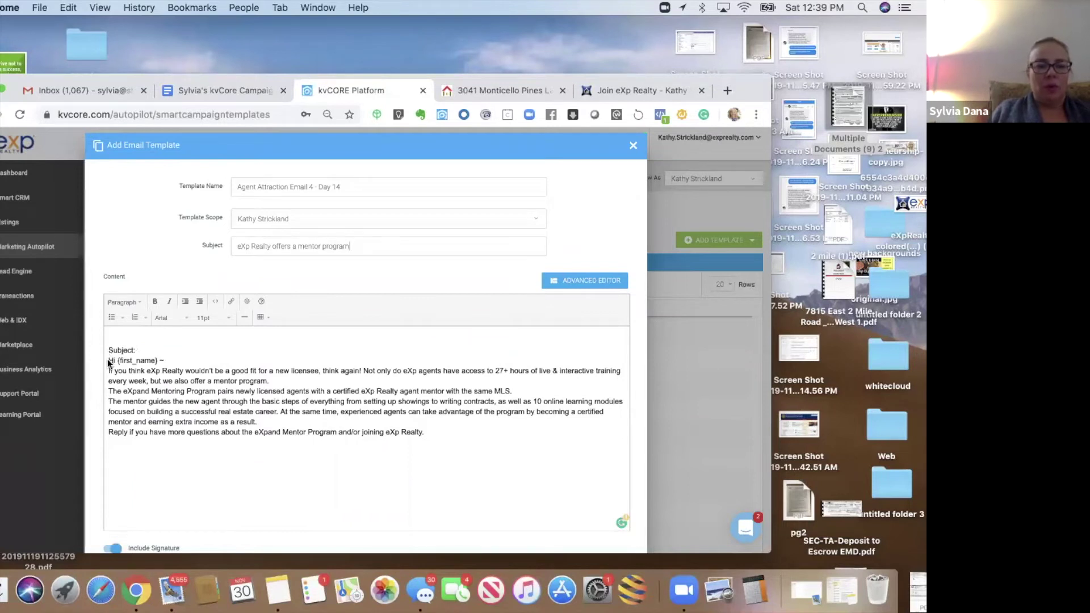
Delete the leftover "Subject:" line and blank line from the Email 4 body, and apply the Paragraph format to all remaining text
triple_click(102, 350)
key("BackSpace")
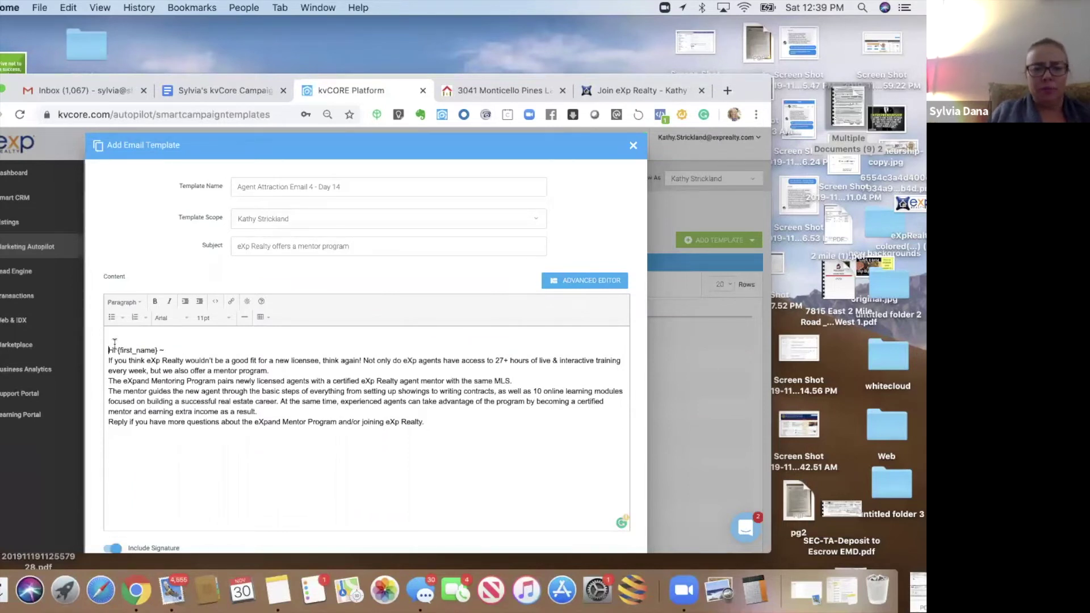
key("BackSpace")
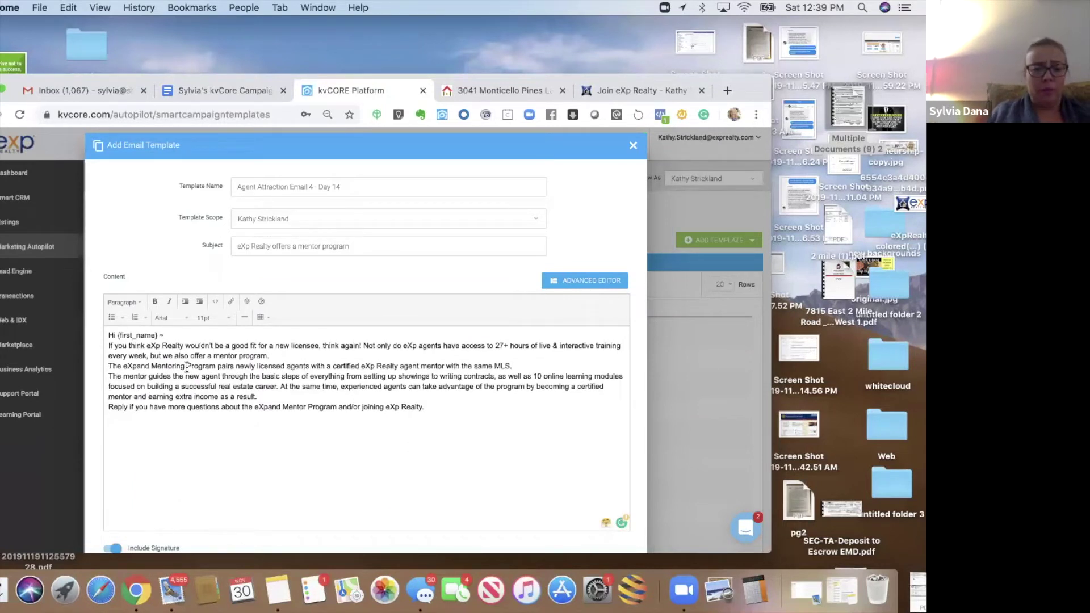
left_click(187, 367)
key("super+a")
key("super+v")
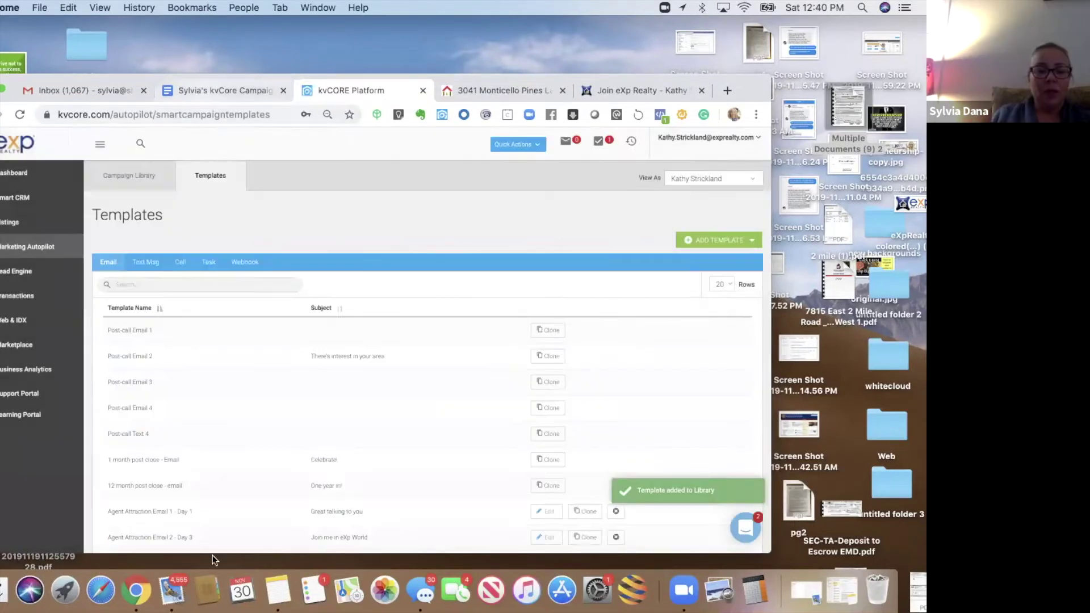
Switch to the campaign text in Google Docs and copy the whole "Agent Attraction Email 5 - Day 20" section, including heading and subject
key("ctrl+shift+Tab")
left_click_drag(203, 505, 343, 482)
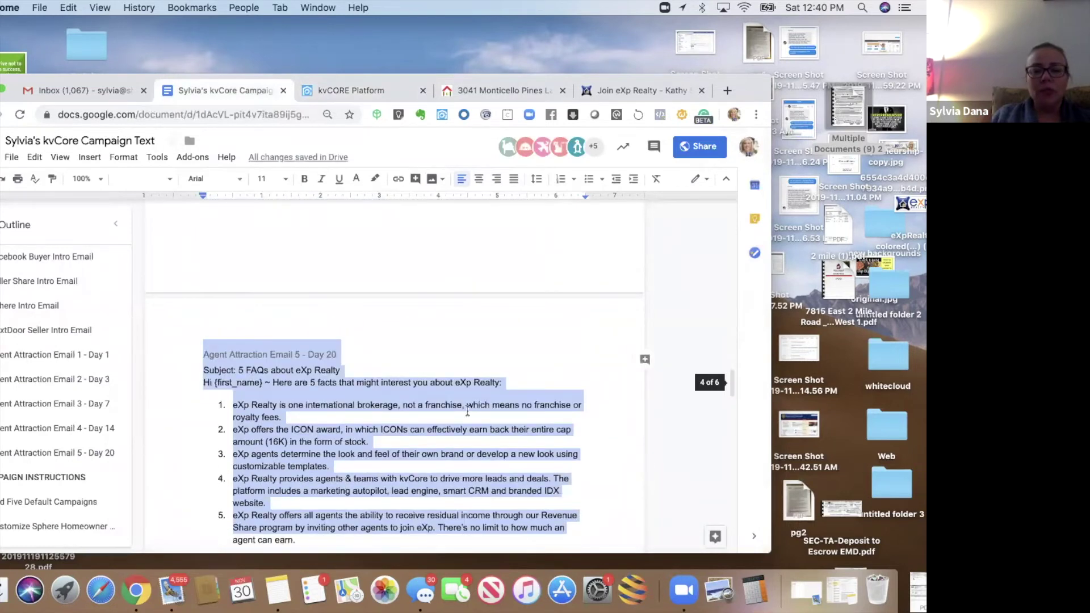
left_click_drag(468, 412, 443, 413)
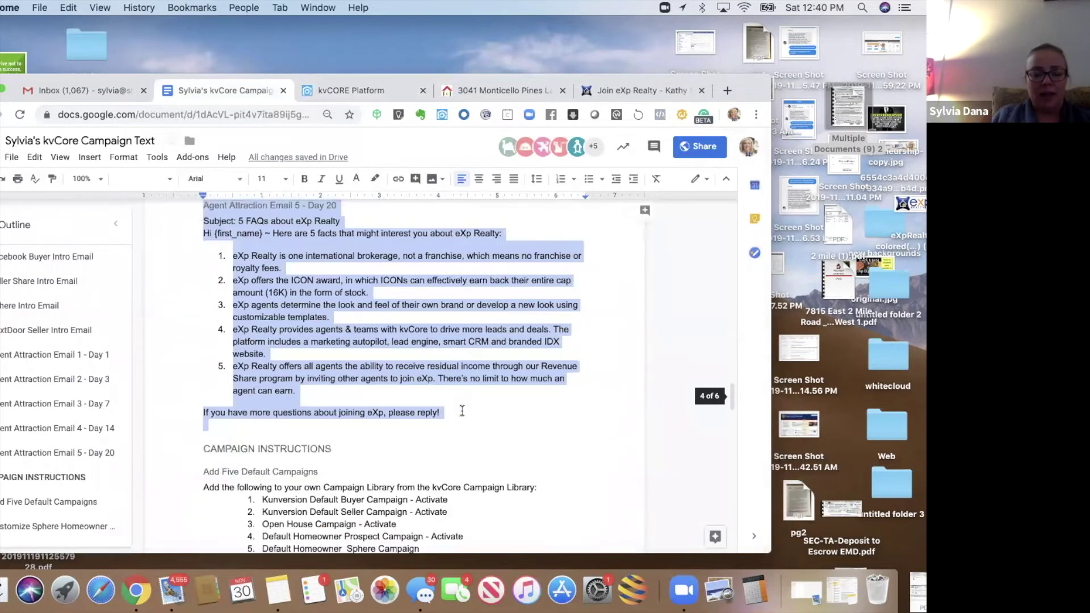
In a new kvCORE email template, paste the copied Email 5 section and move its heading "Agent Attraction Email 5 - Day 20" into the template name
left_click(345, 91)
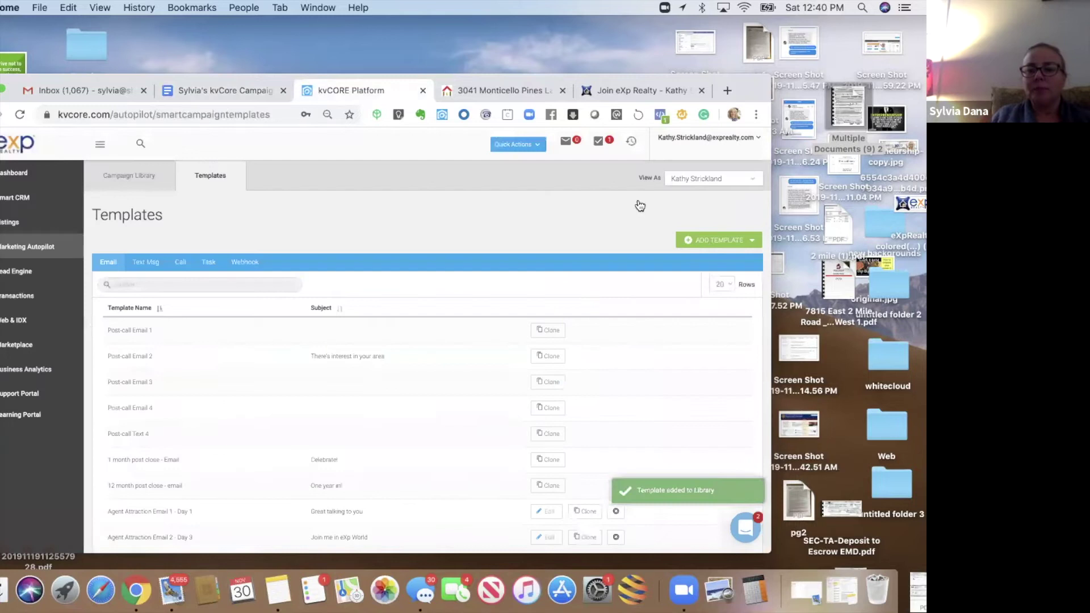
left_click(696, 263)
left_click(245, 348)
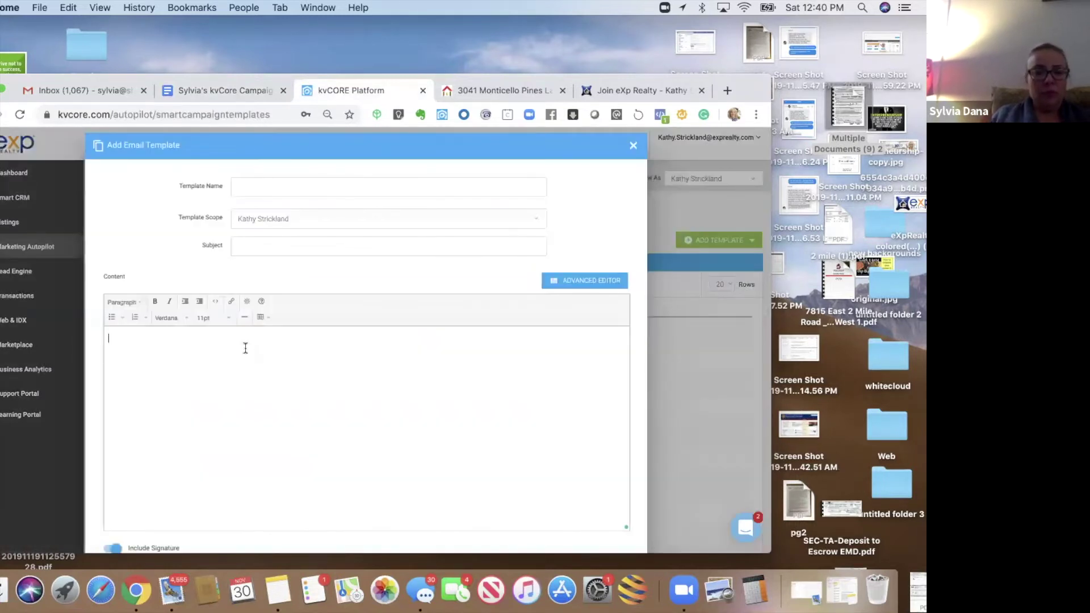
key("super+v")
Move "5 FAQs about eXp Realty" from the body into the template's subject
left_click_drag(222, 350, 139, 350)
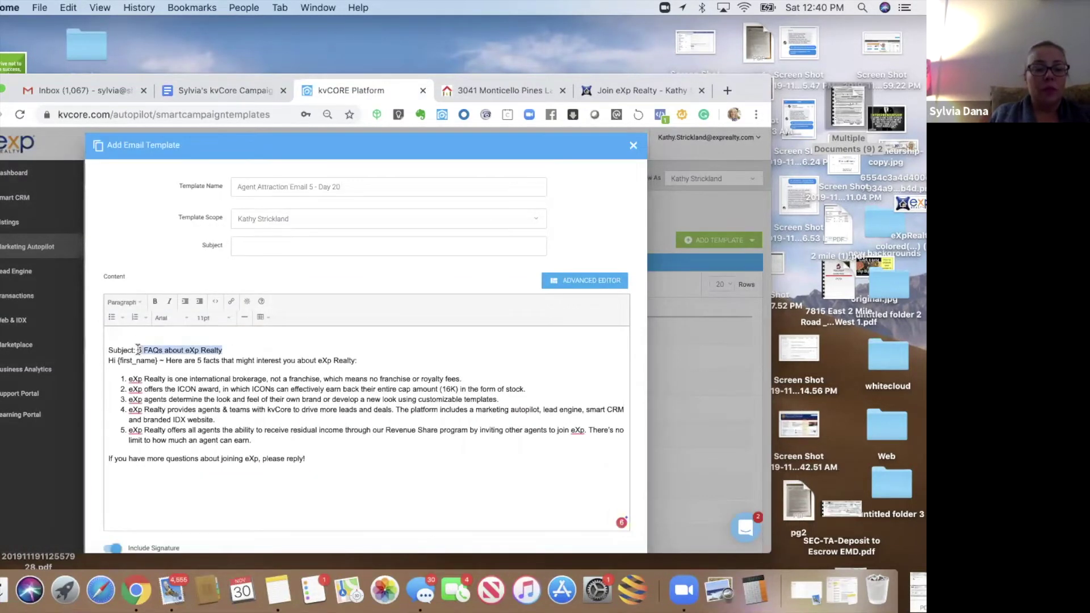
key("super+x")
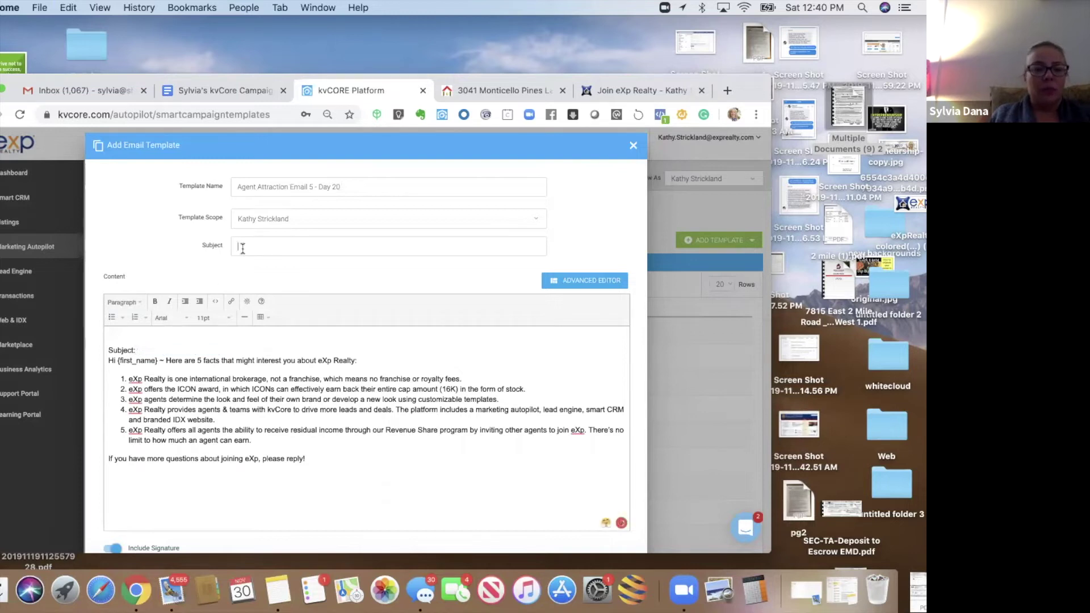
key("super+v")
Delete the leftover "Subject:" line and blank line from the Email 5 body, and apply the Paragraph format to all remaining text
left_click_drag(112, 357, 108, 341)
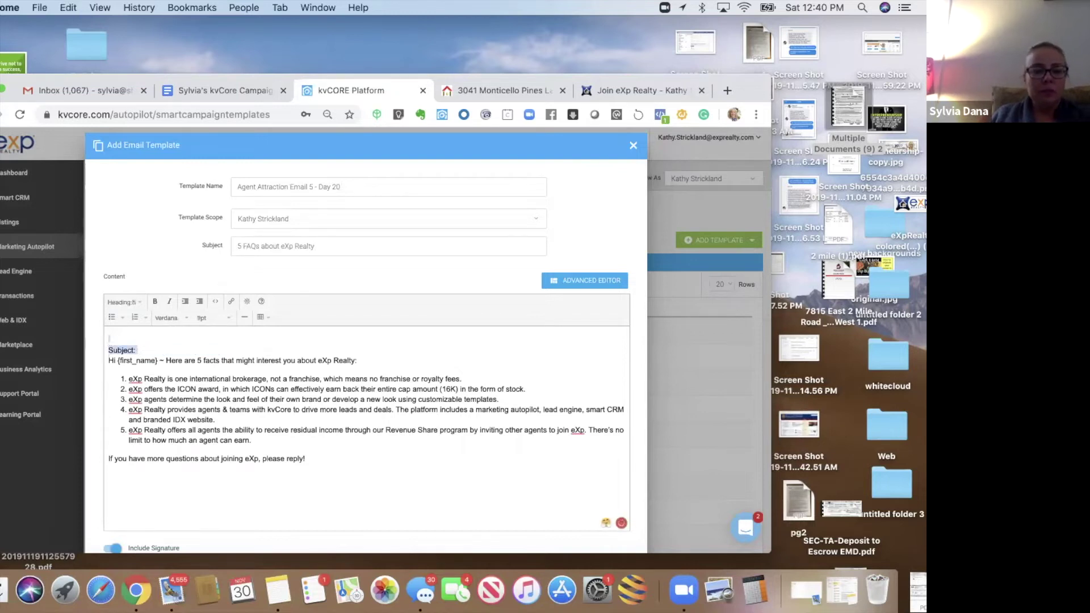
key("BackSpace")
key("super+a")
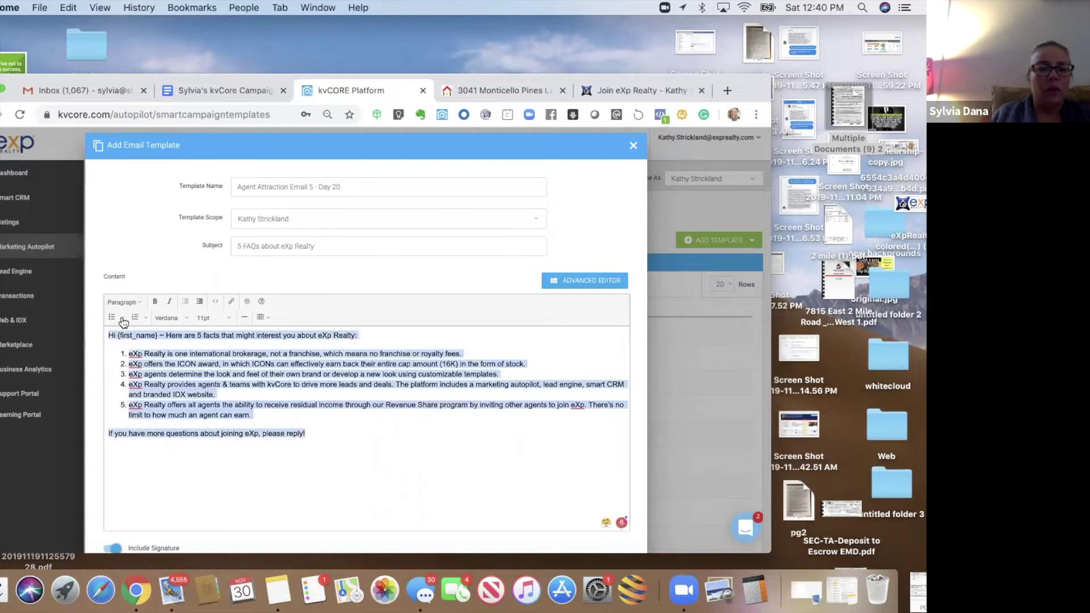
left_click(124, 302)
left_click(124, 322)
left_click(175, 368)
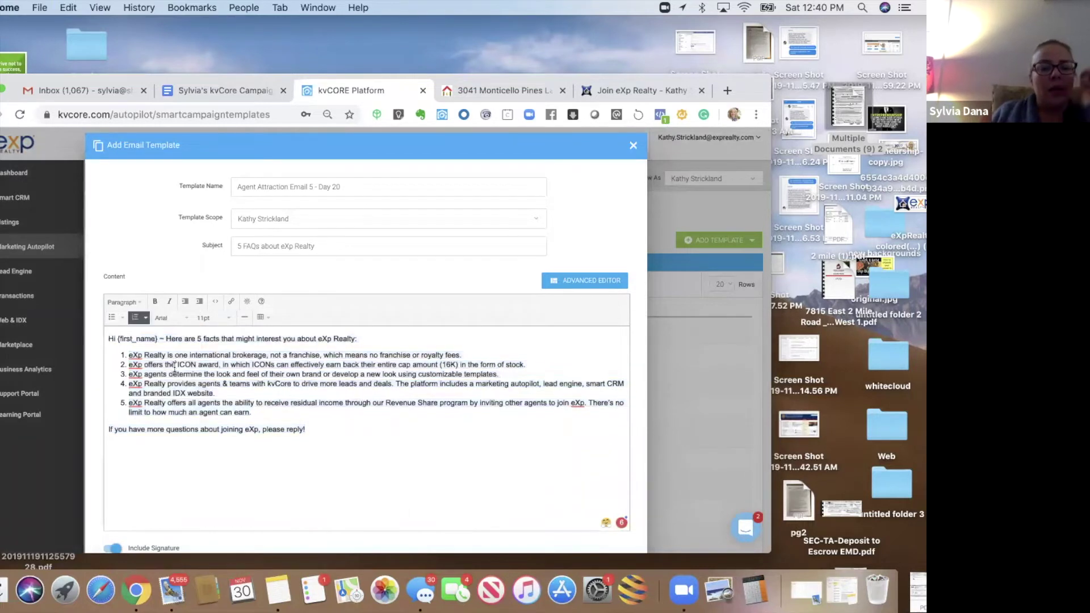
Apply the Paragraph format to the five numbered list items in the Email 5 body
left_click_drag(147, 363, 125, 355)
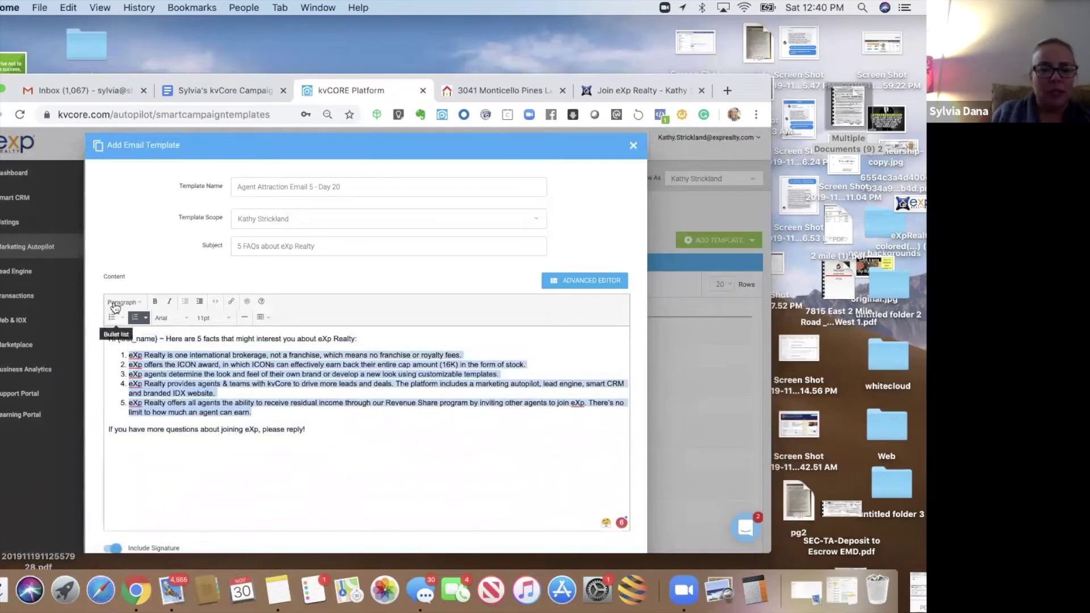
left_click(118, 302)
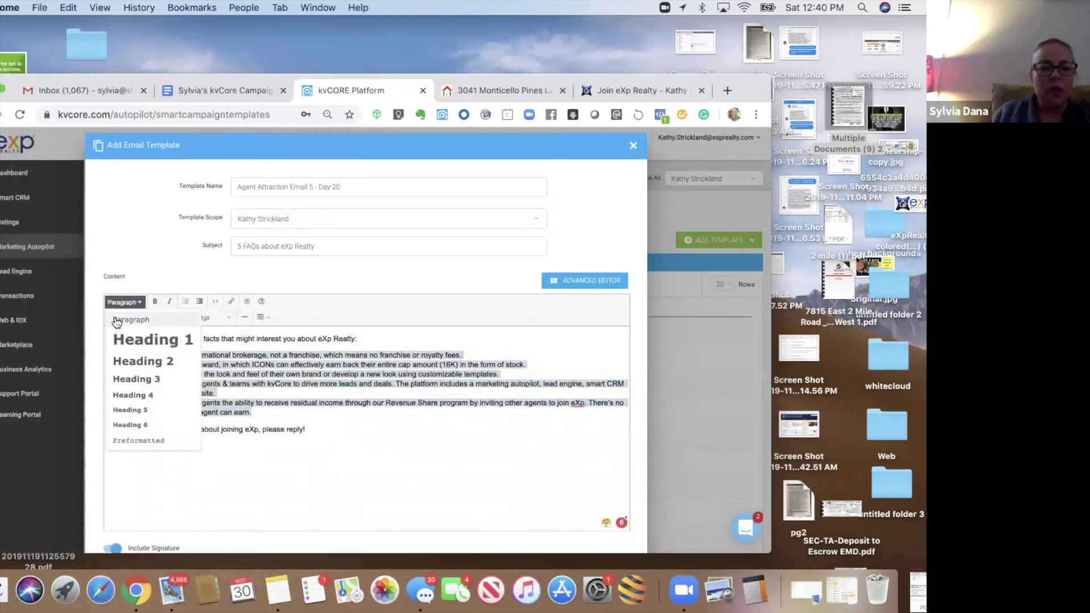
left_click(116, 321)
left_click(215, 388)
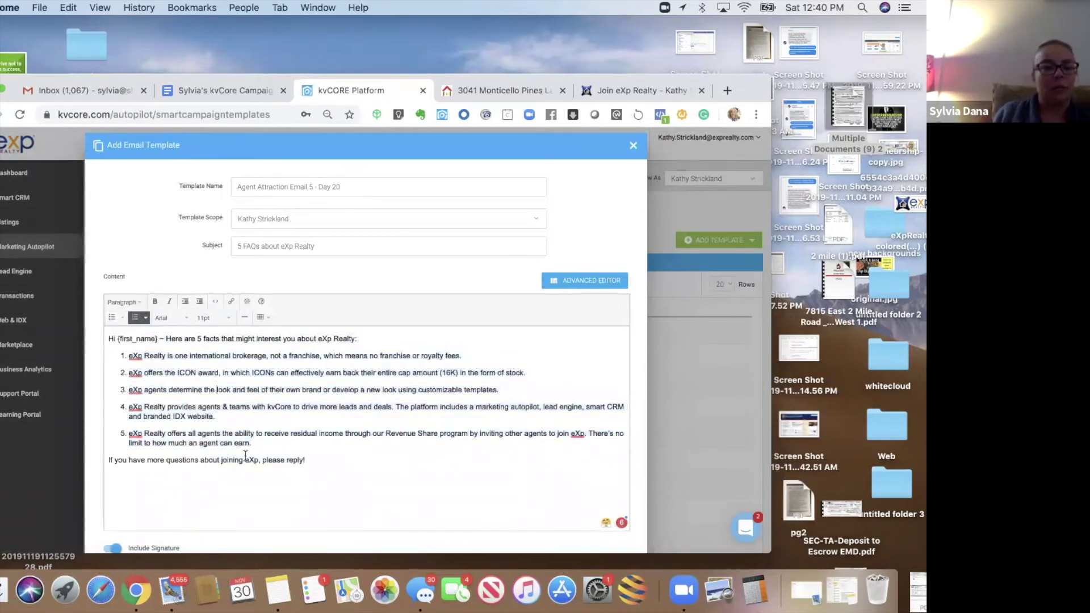
Add the finished Agent Attraction Email 5 template to the template library
triple_click(253, 519)
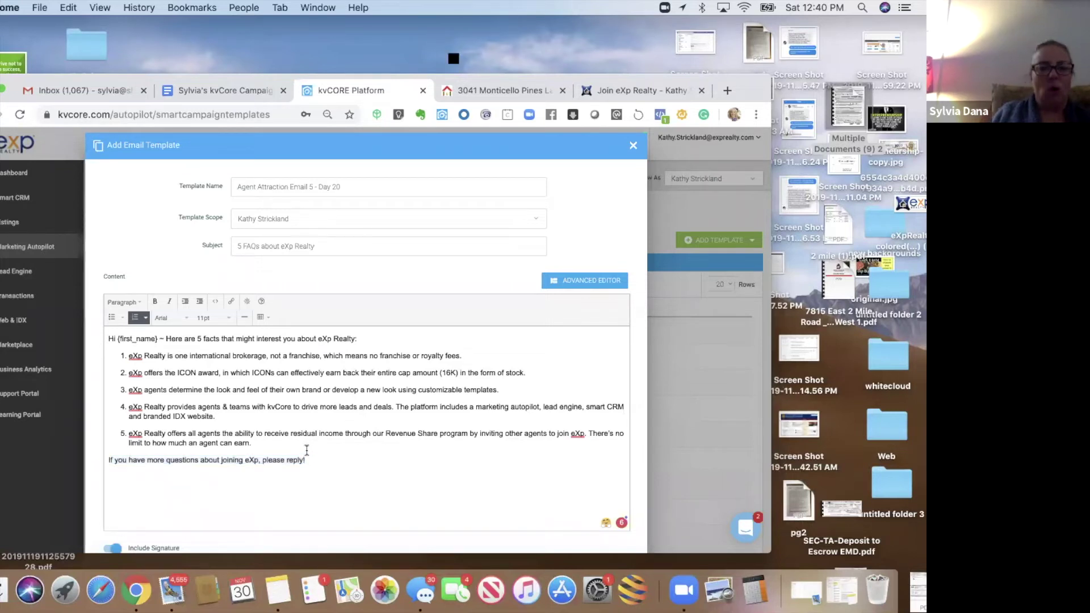
scroll(298, 496, "down", 3)
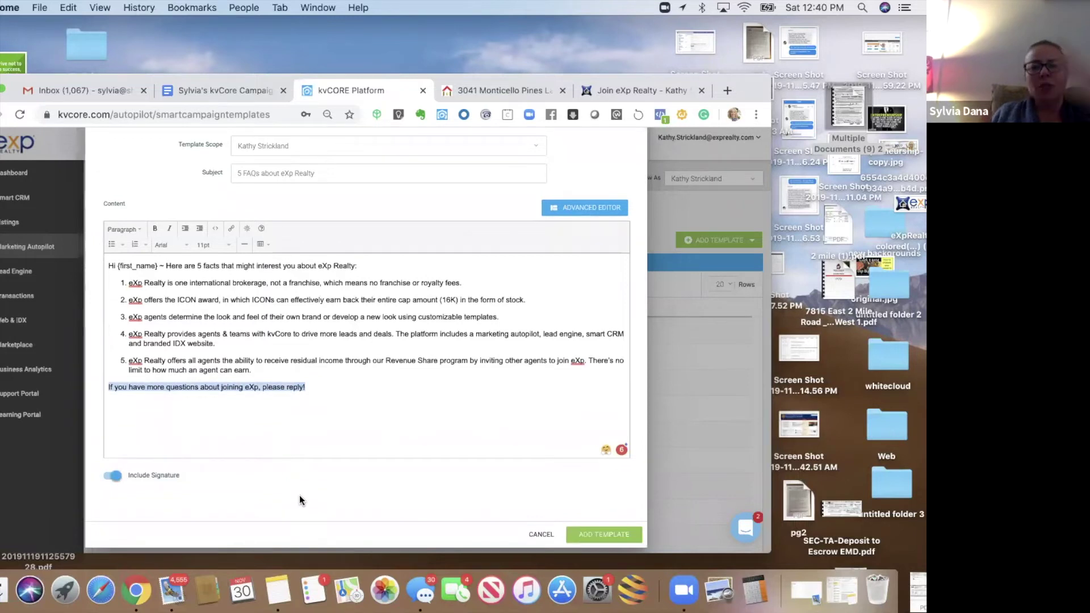
left_click(589, 535)
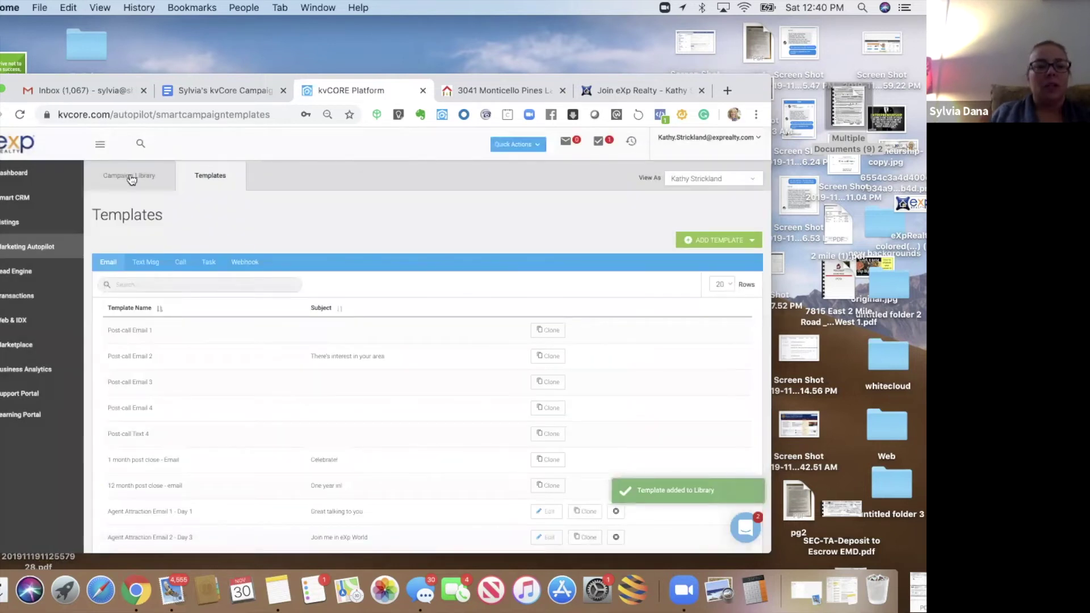
Start a new campaign in the Campaign Library that begins when a lead is moved to the hashtag "agentattraction"
left_click(131, 180)
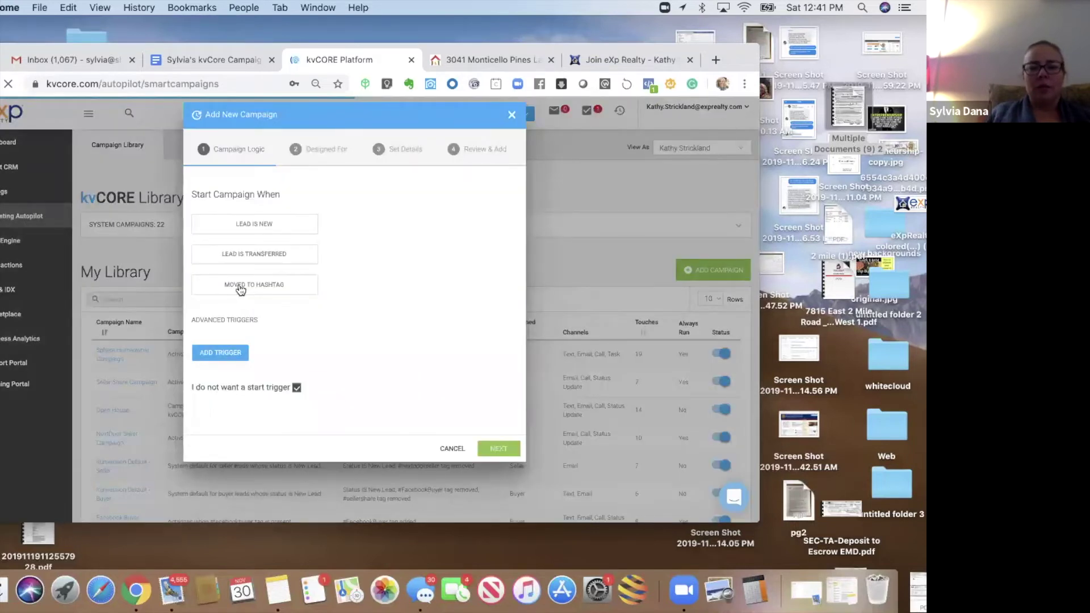
left_click(241, 288)
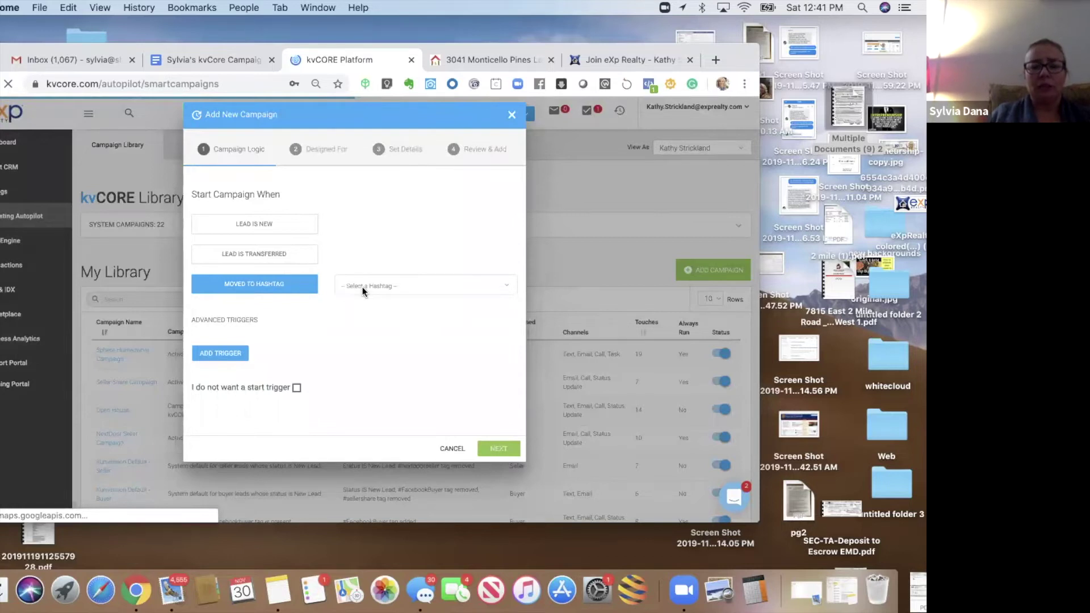
left_click(365, 285)
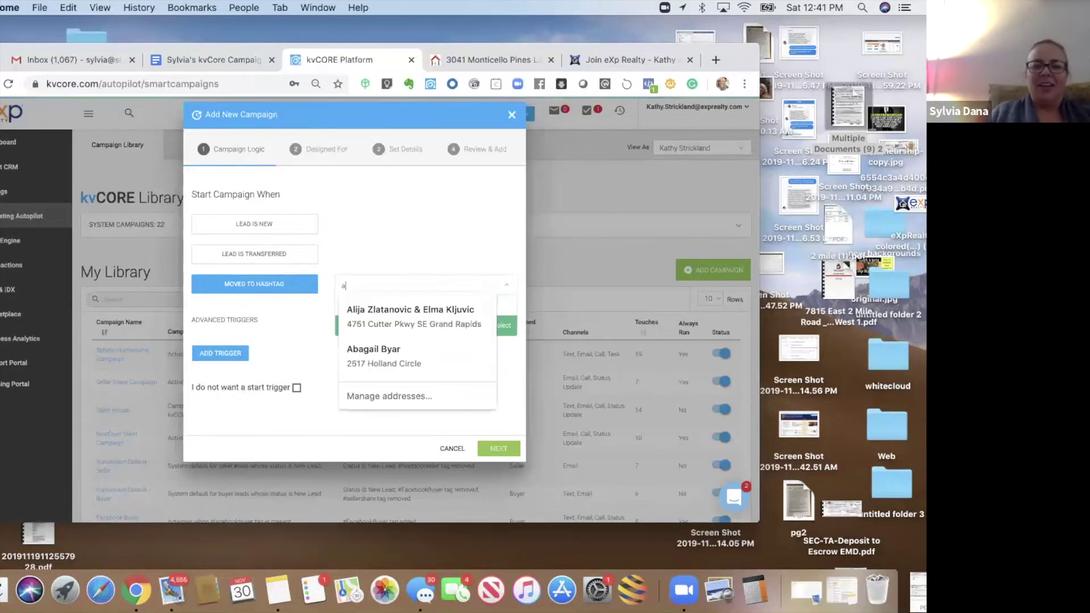
type("agentattraction")
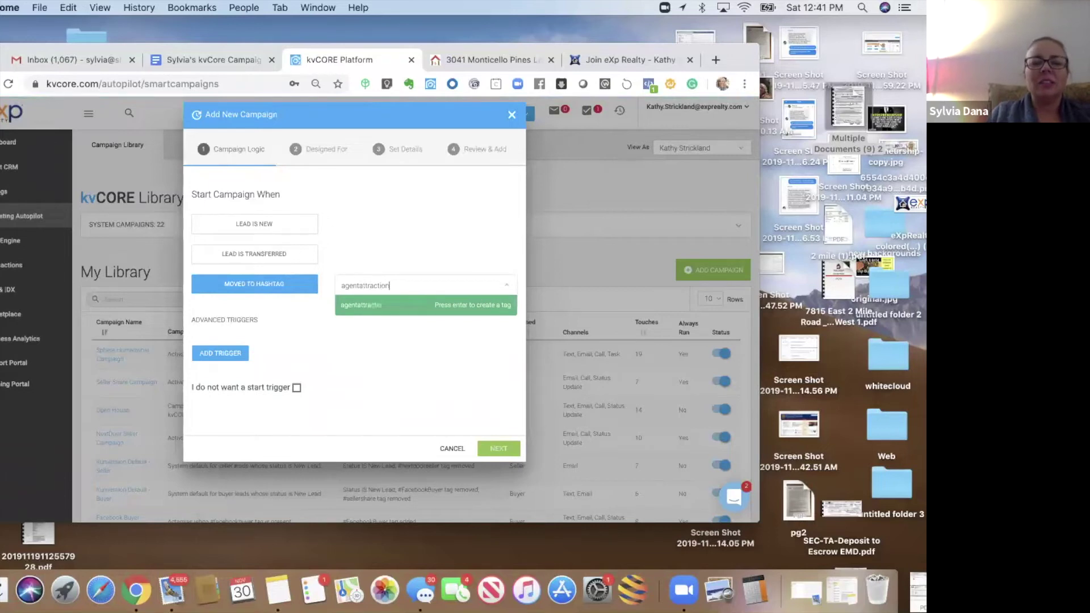
key("Return")
left_click(494, 449)
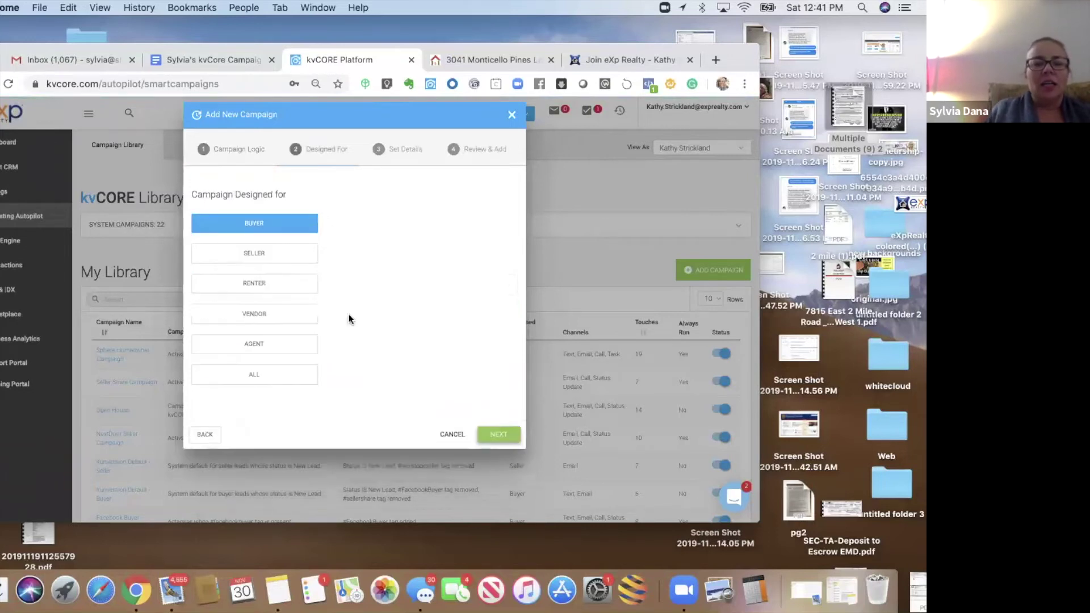
Set the campaign as designed for Agent and name it "Agent Attraction Follow Up Campaign"
left_click(267, 344)
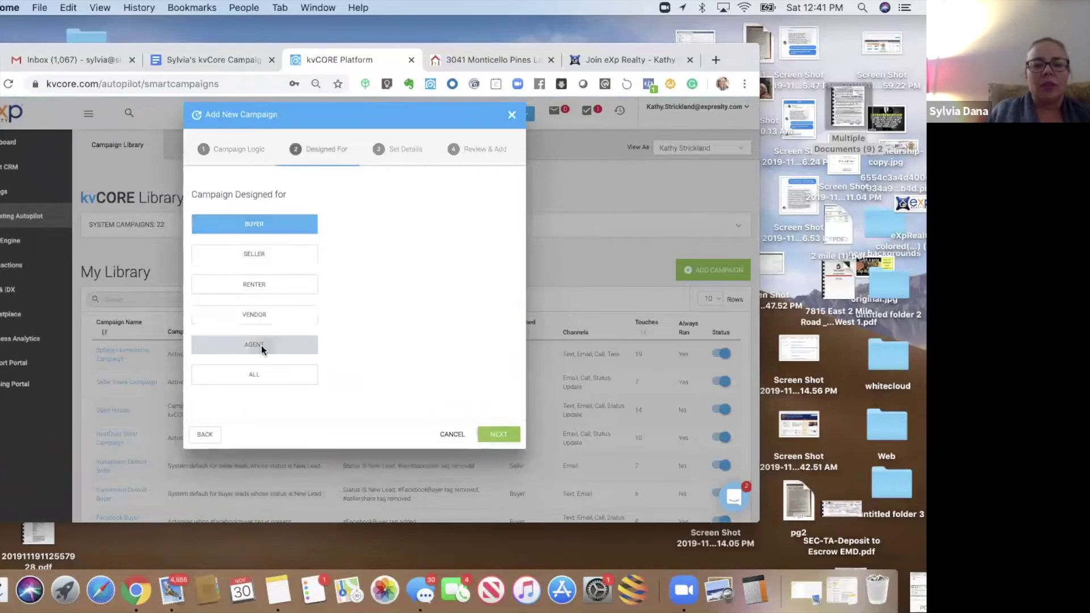
left_click(499, 434)
left_click(322, 223)
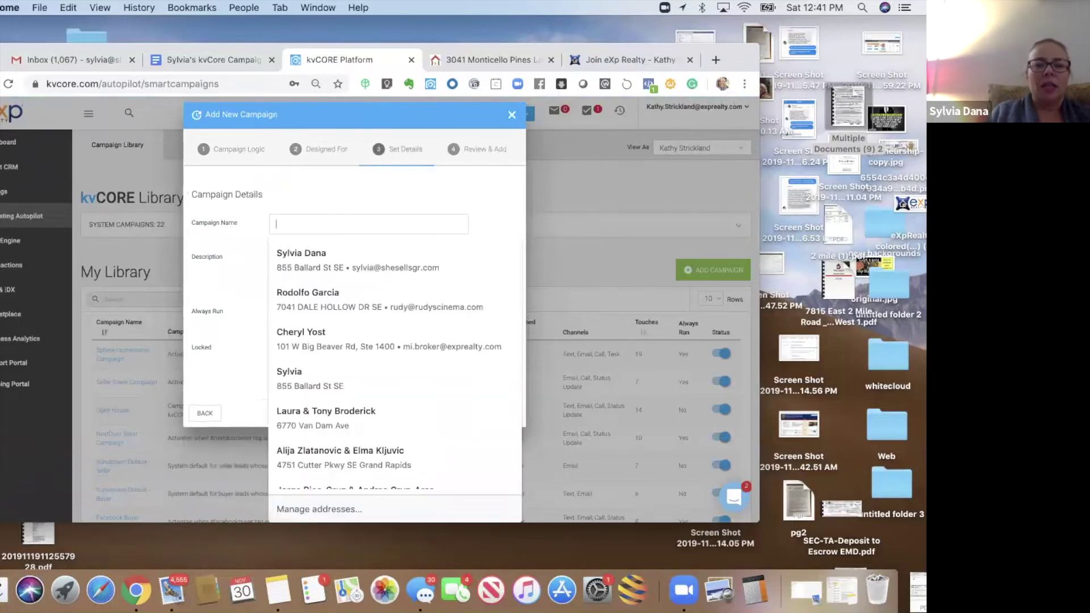
type("Agent Attraction")
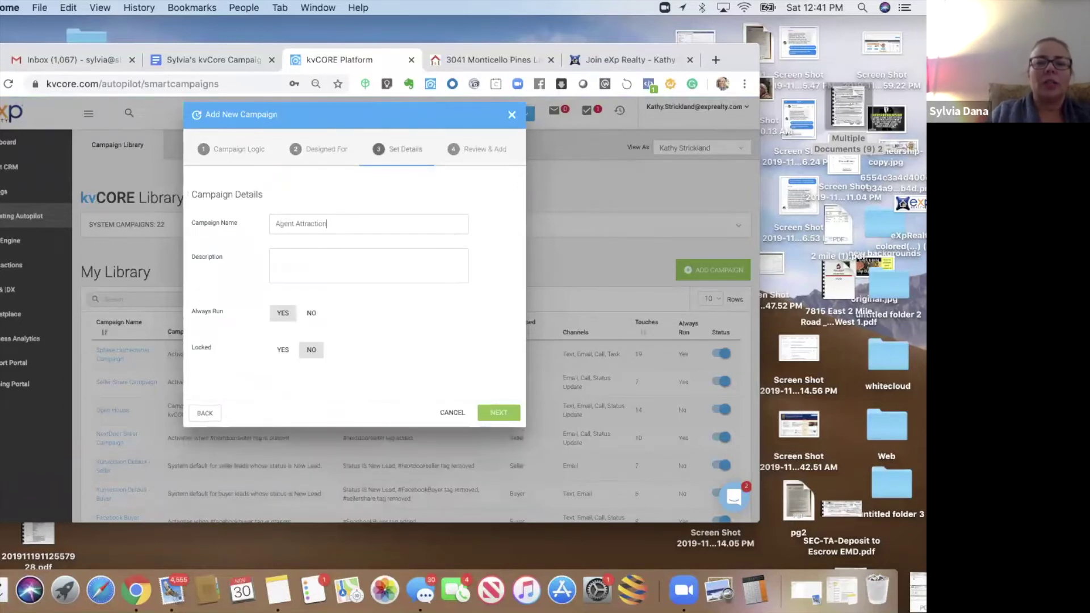
type(" Follow ")
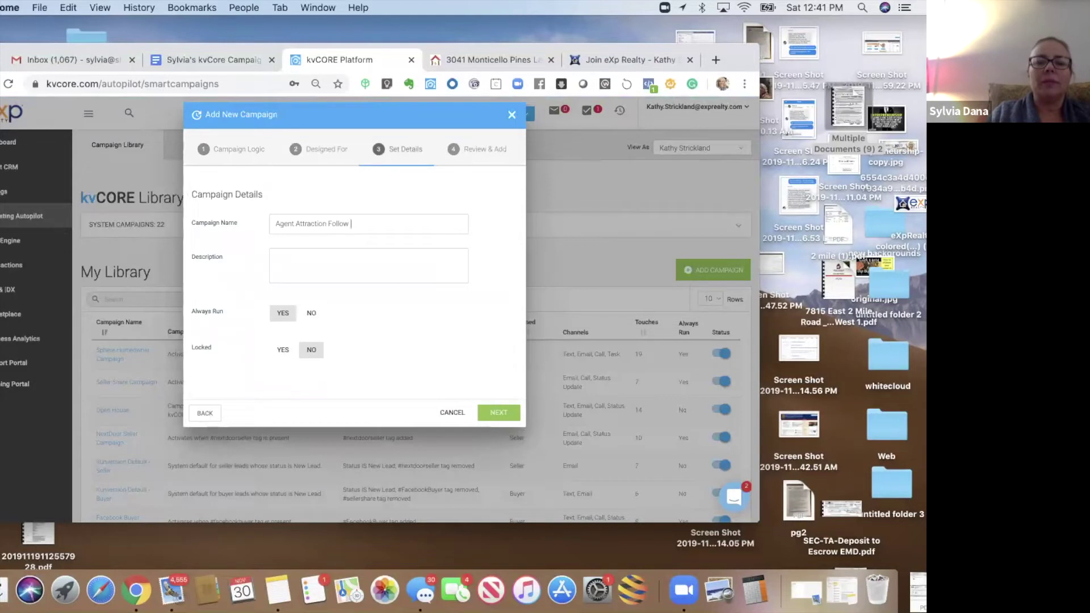
type("Up Cam")
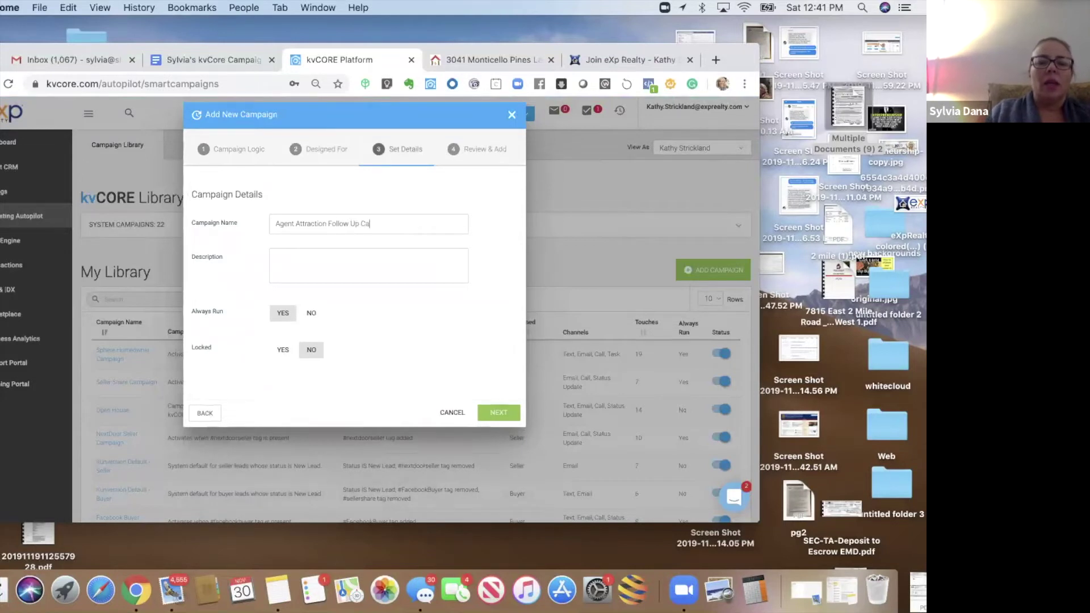
key("BackSpace")
type("amp")
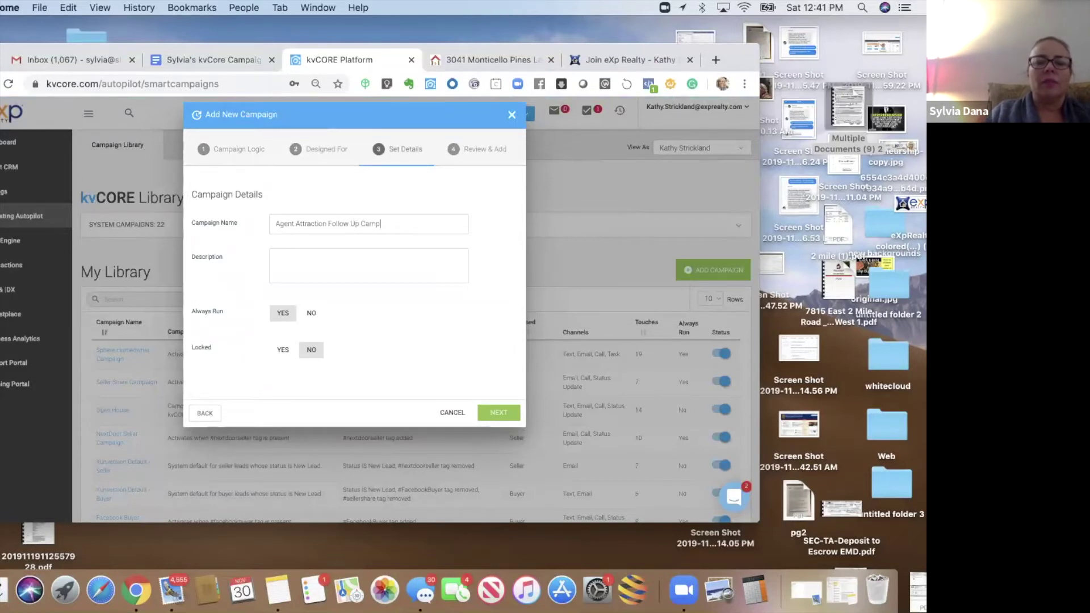
type("aaign")
Enter the campaign description "Designed to follow up with prospect who has seen eXp Realty model. Activates when #agentattraction tag is added"
left_click(315, 254)
type("De")
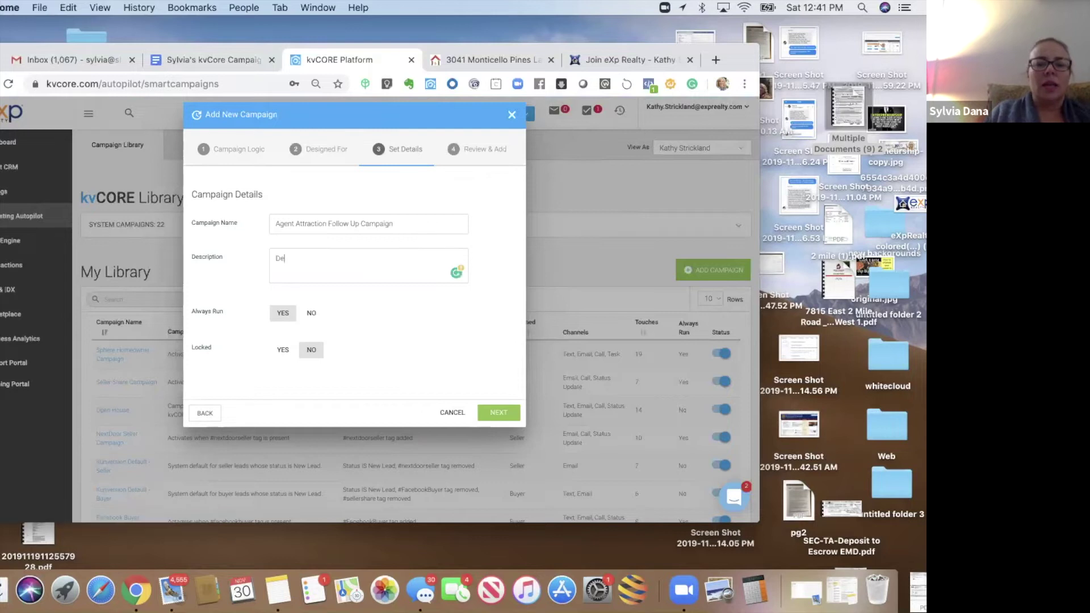
type("sig")
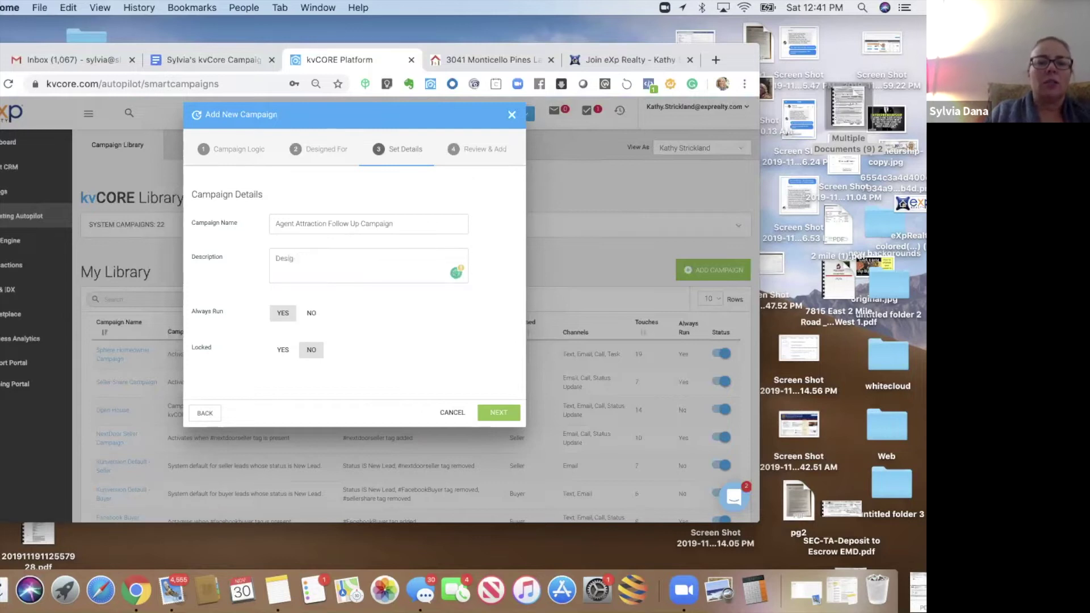
type("edn ned to follow up wiht pro")
key("BackSpace")
key("BackSpace")
key("BackSpace")
key("BackSpace")
key("BackSpace")
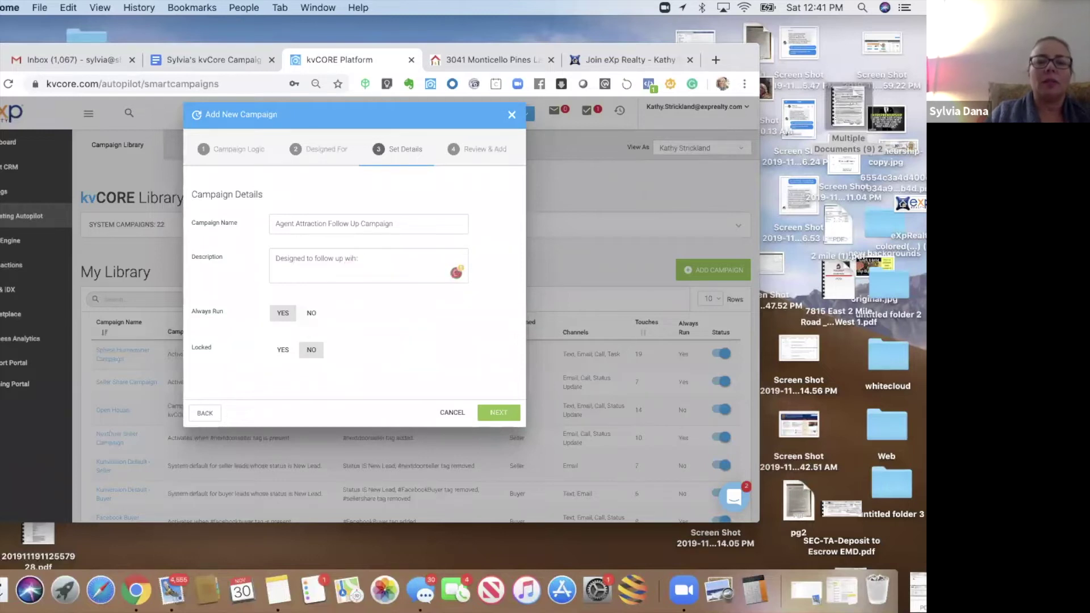
type("th prop")
type("pect who has seen")
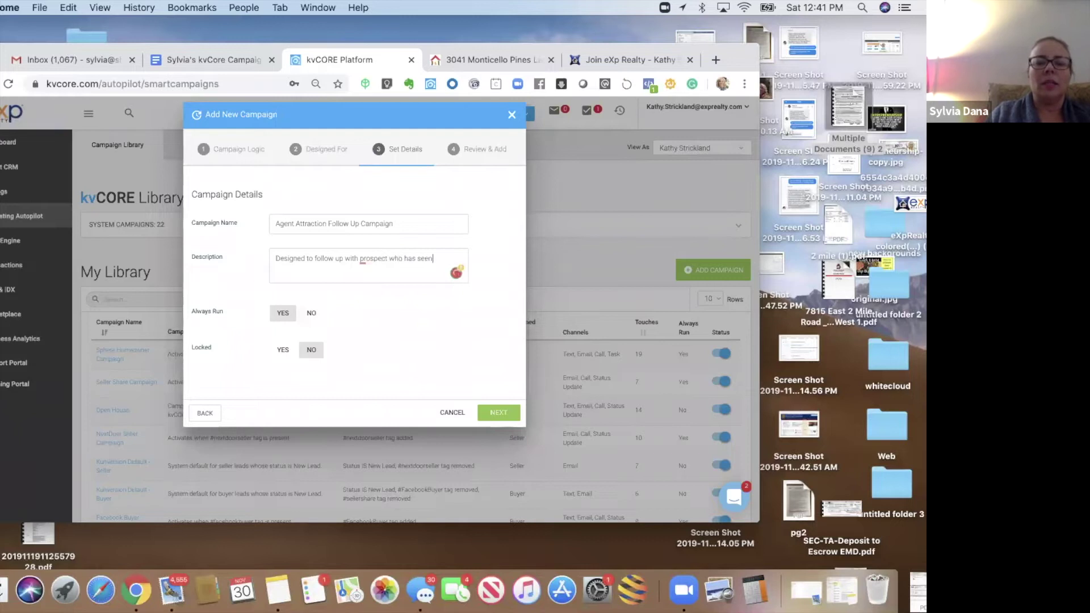
type(" eXp Realty ")
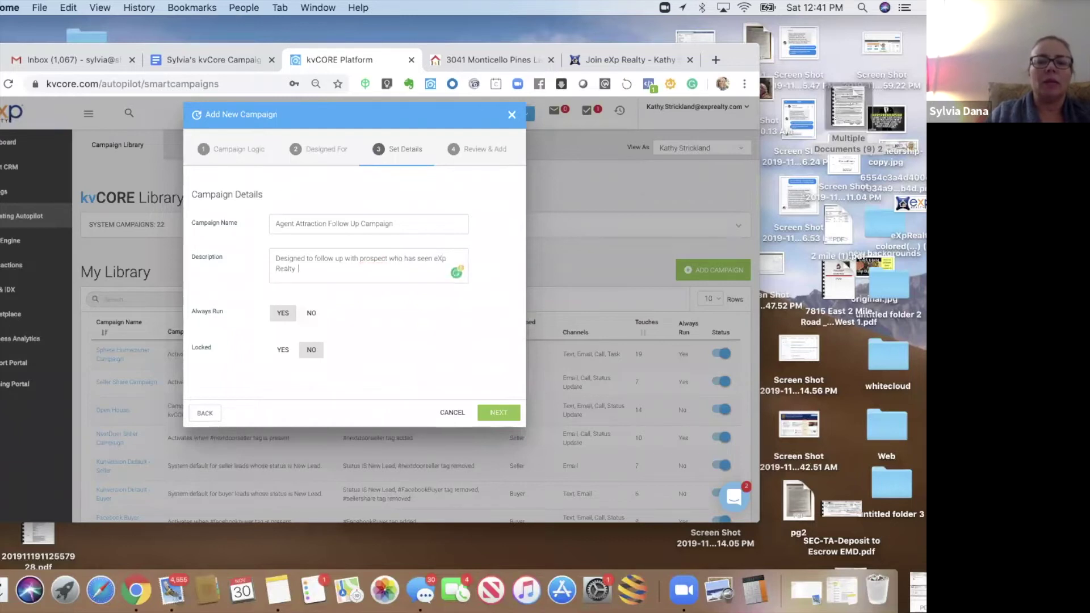
type("model. ")
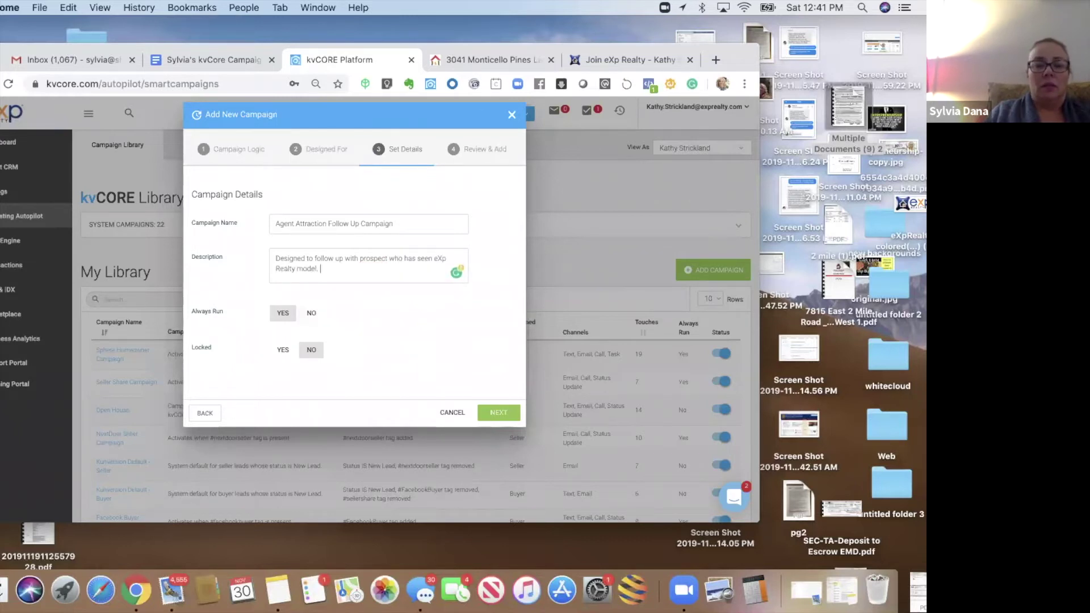
type("Actaiva")
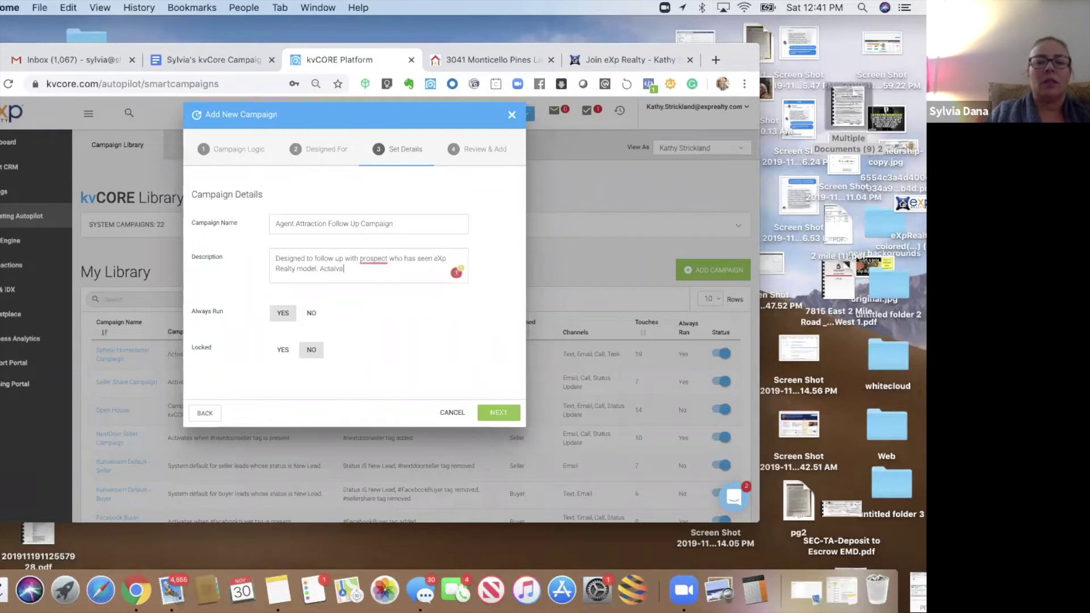
key("BackSpace")
key("BackSpace")
key("BackSpace")
key("BackSpace")
type("ivat")
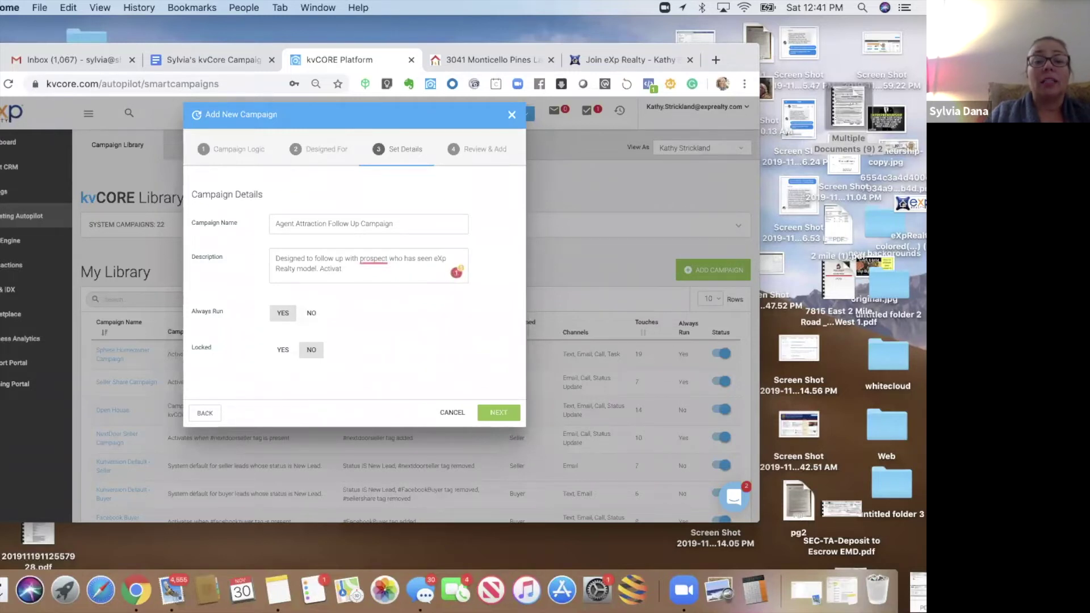
type("es when ")
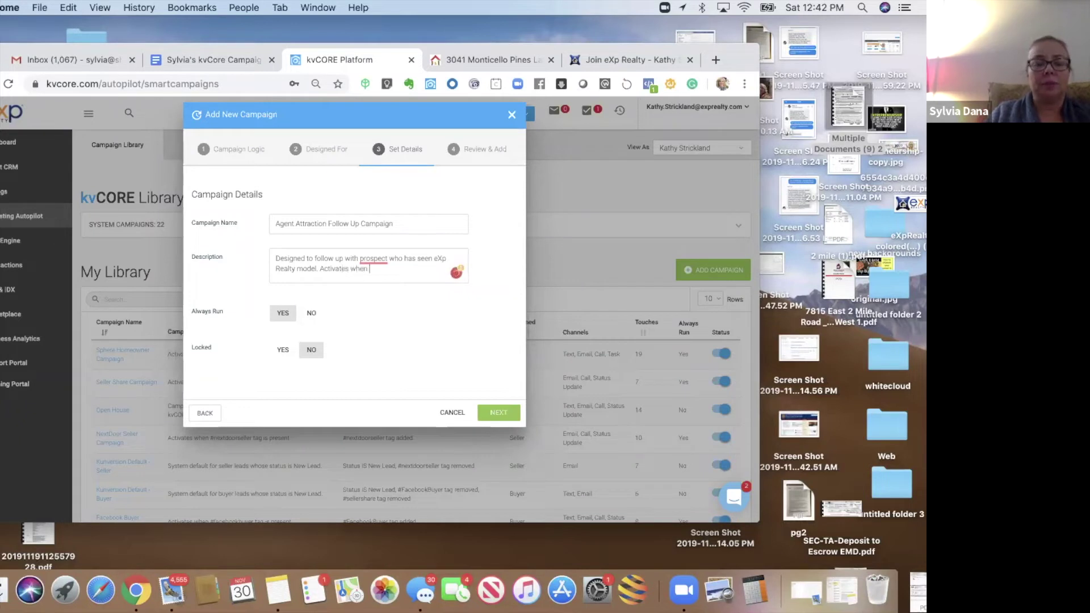
type("#agentatt")
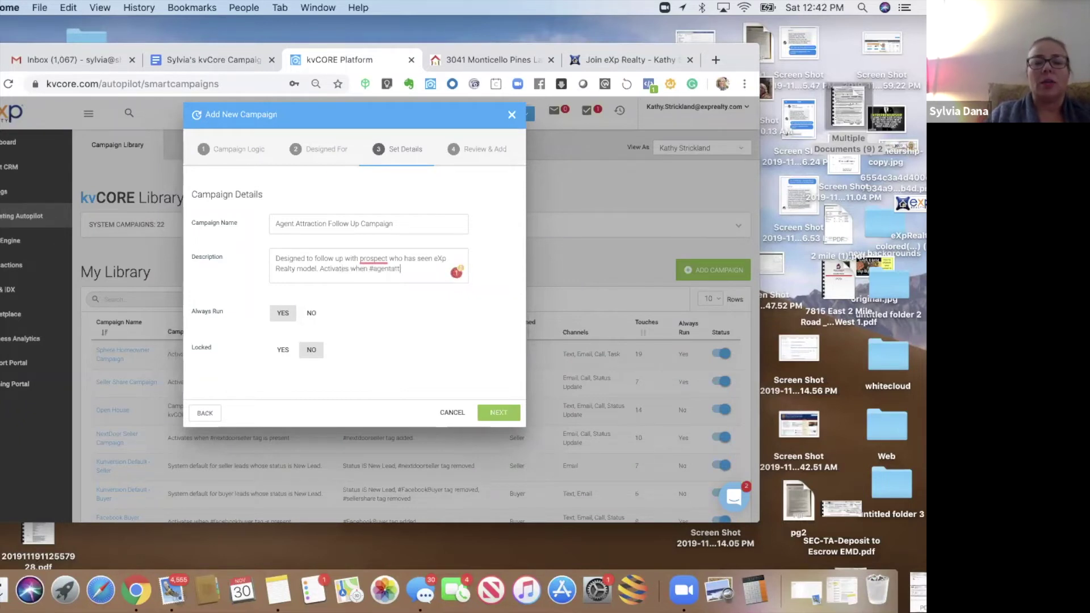
type("raction tag is added")
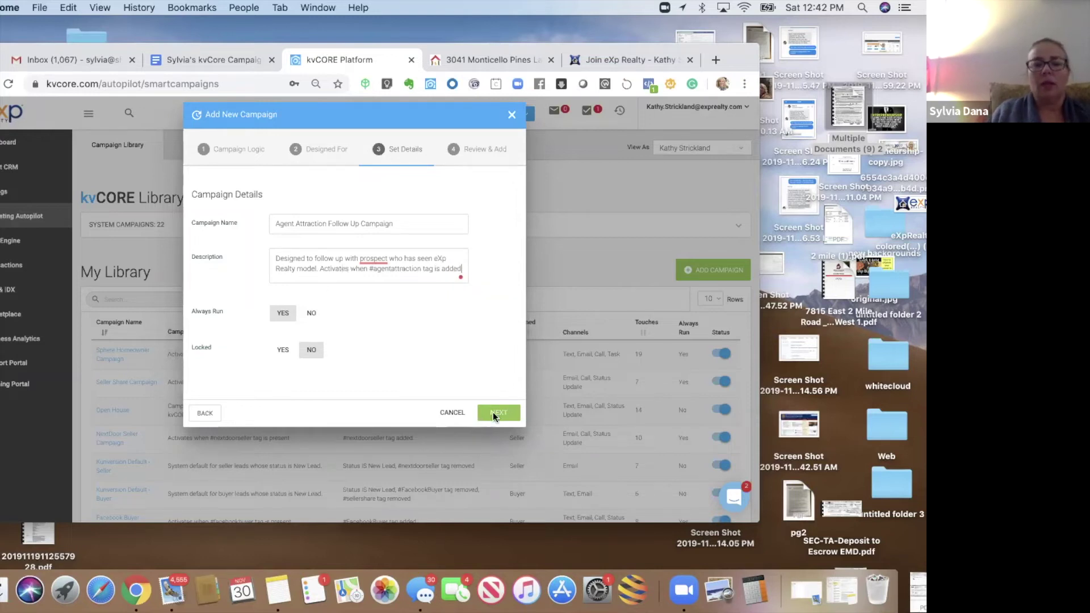
Review the Agent Attraction Follow Up Campaign settings, add the campaign to the library and refresh the campaign list
left_click(492, 412)
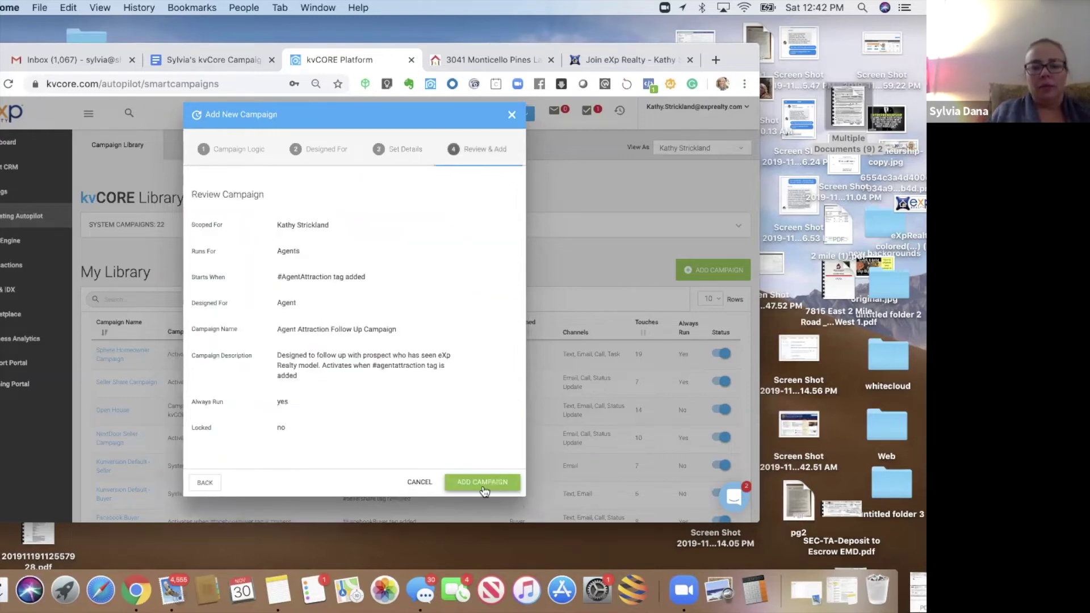
left_click(482, 483)
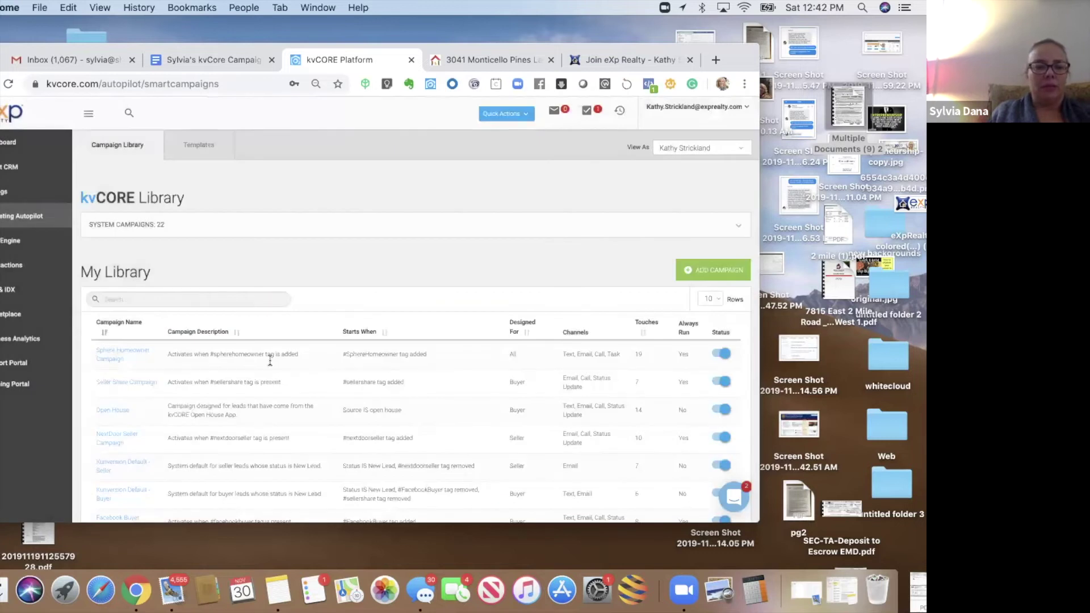
left_click(43, 118)
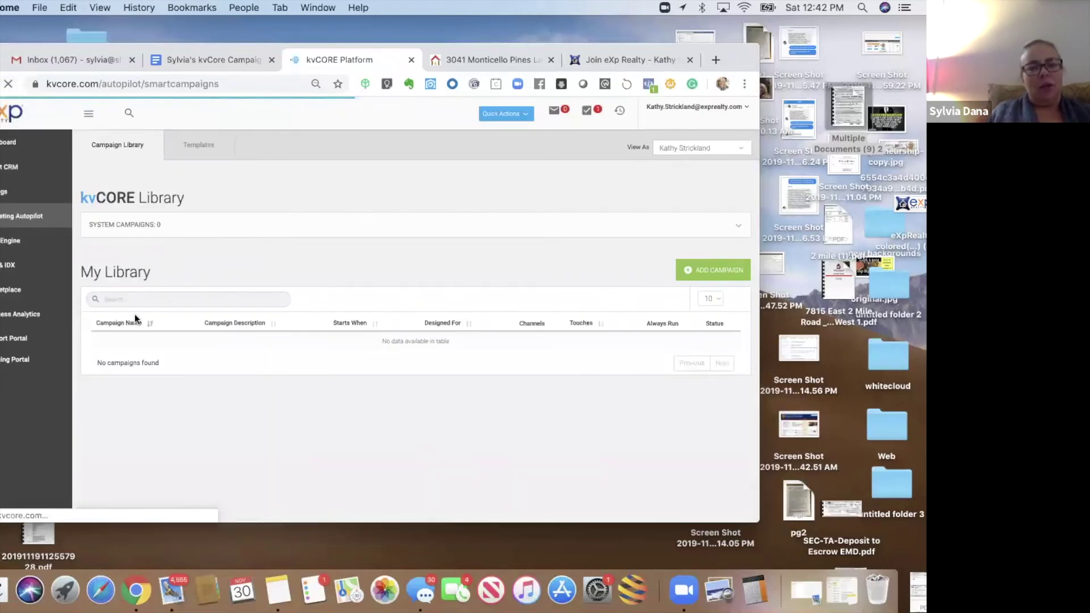
Search My Library for "agent" and open the Agent Attraction Follow Up Campaign
left_click(136, 300)
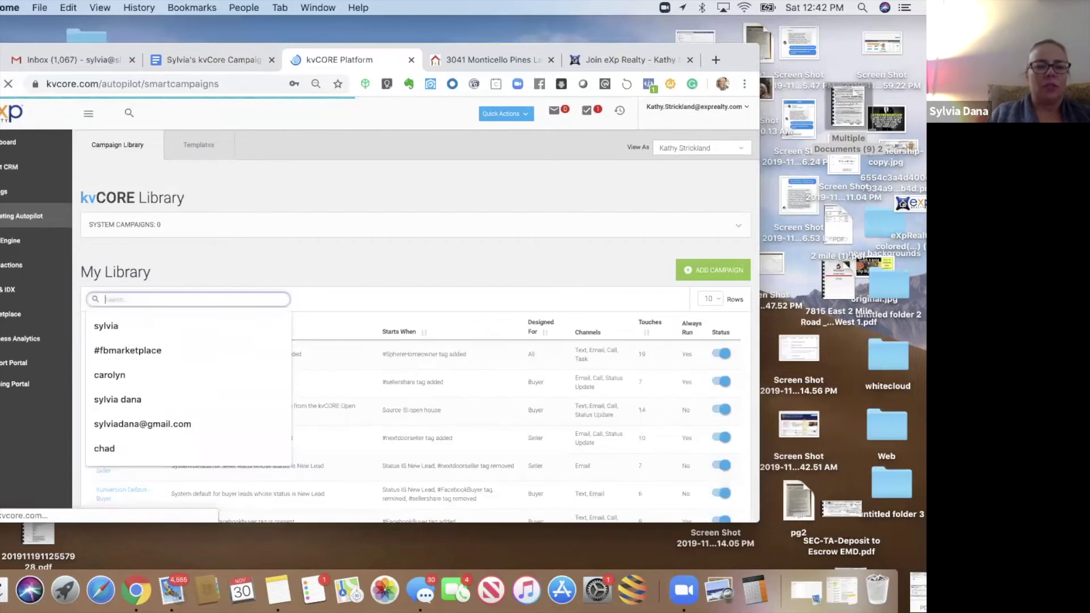
type("zbd")
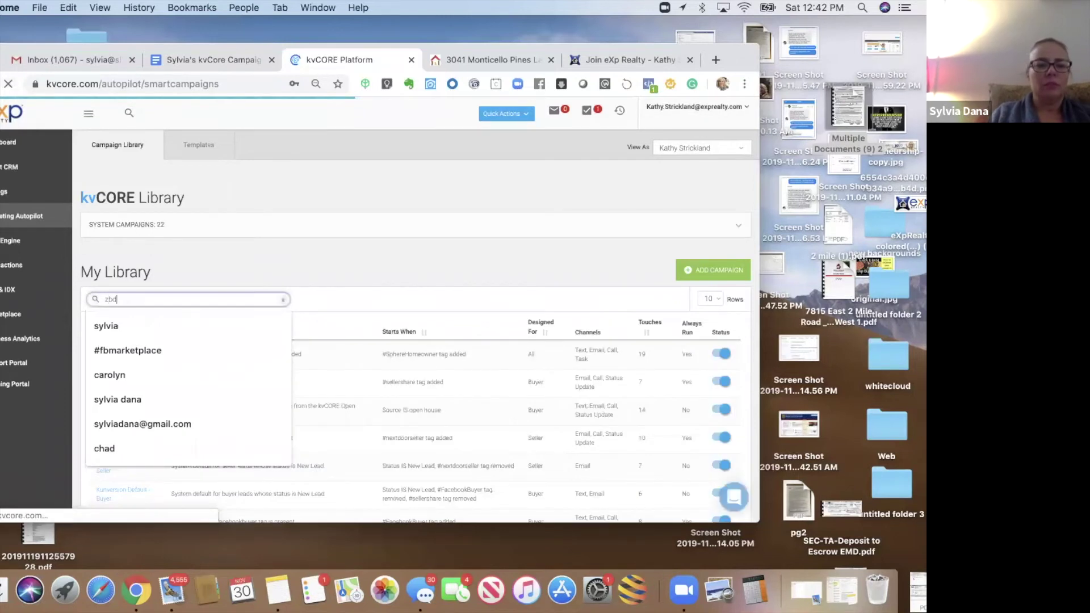
type("ng")
key("BackSpace")
key("BackSpace")
key("BackSpace")
key("BackSpace")
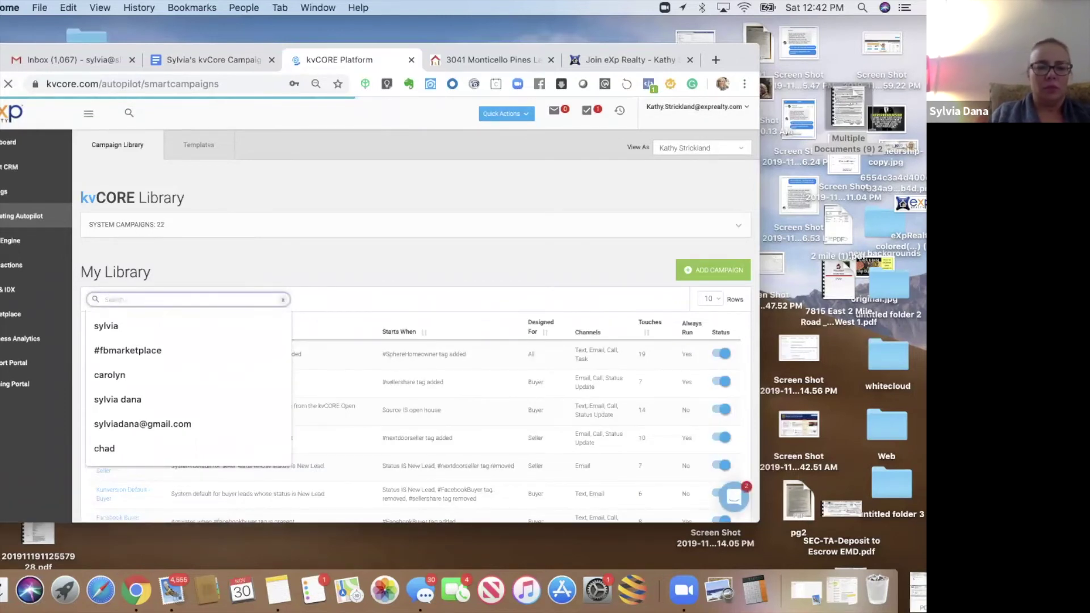
type("agent")
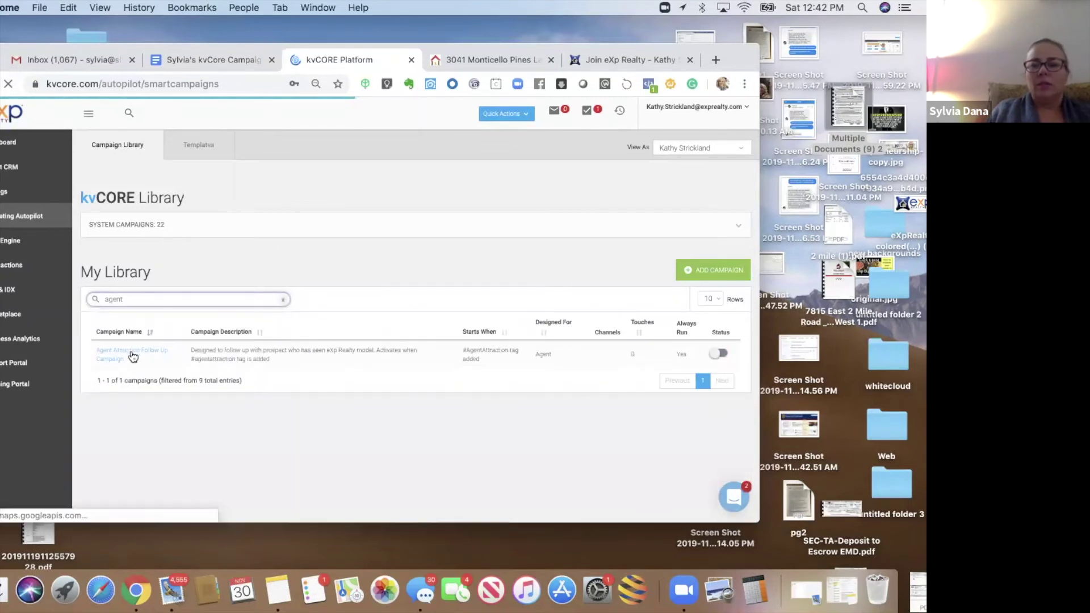
left_click(133, 356)
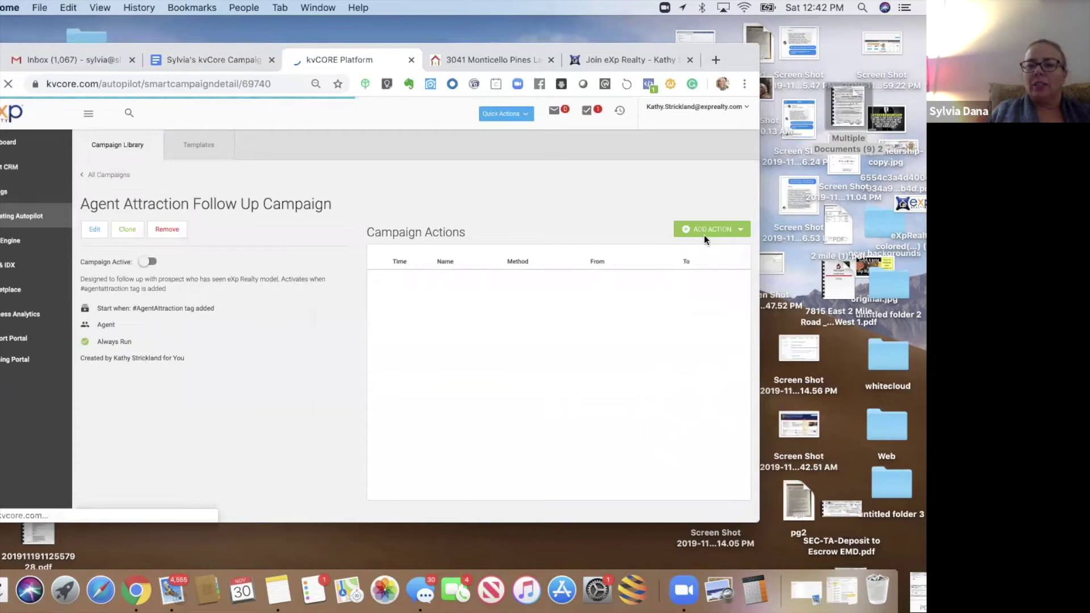
Create an email action from the template "Agent Attraction Email 1 - Day 1" and name it "Great talking to you"
left_click(704, 230)
left_click(700, 250)
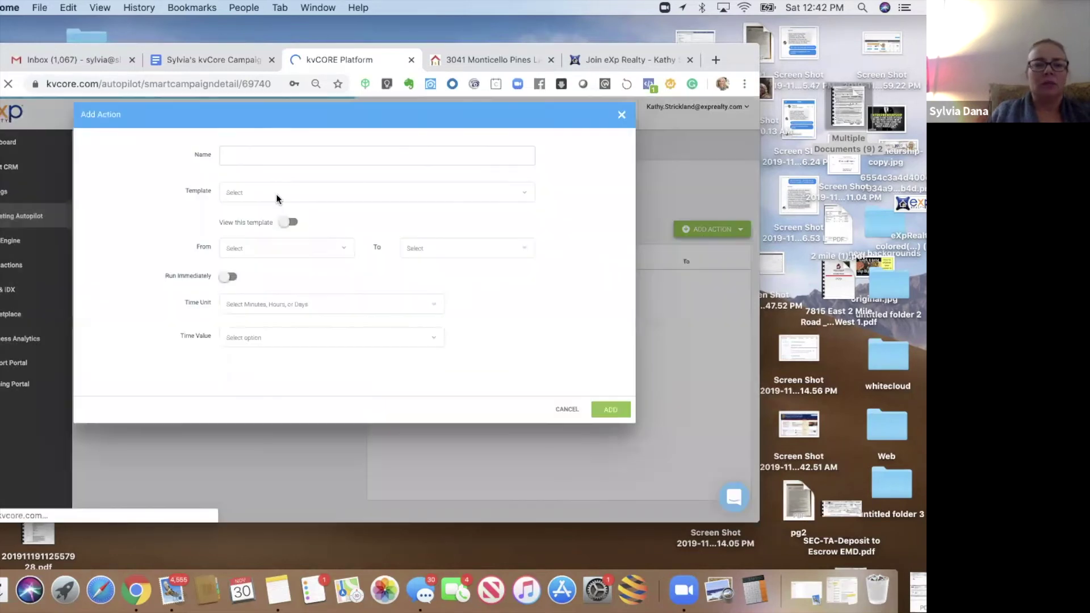
left_click(276, 193)
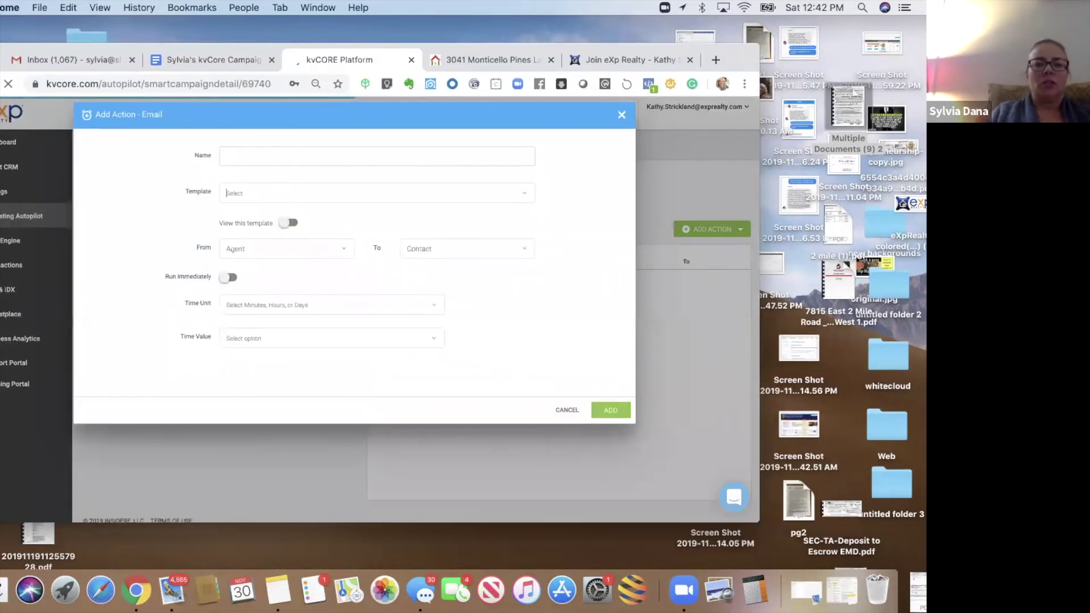
type("agent")
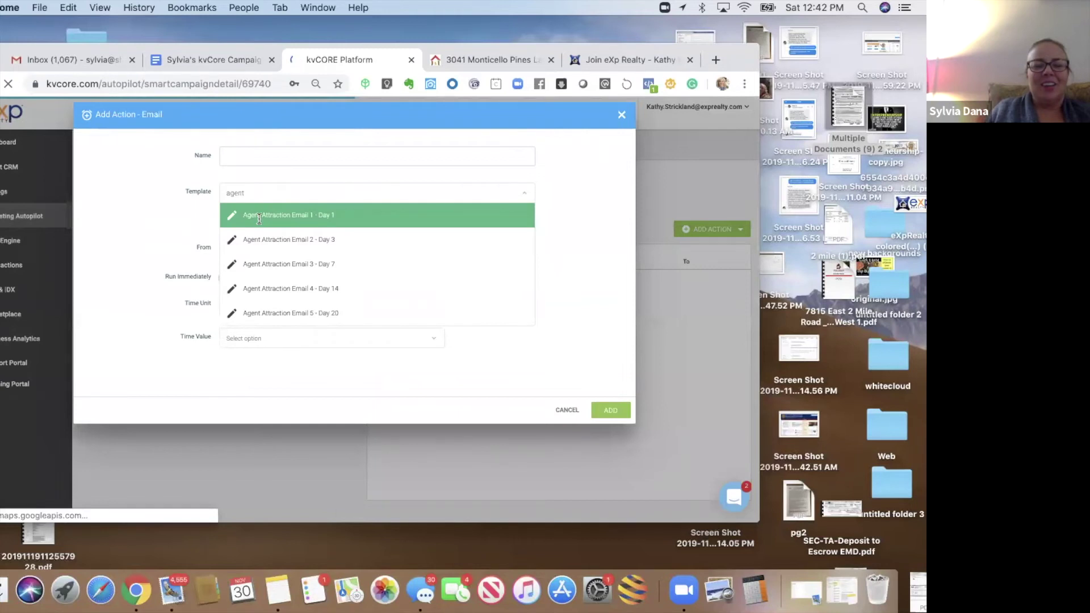
left_click(339, 214)
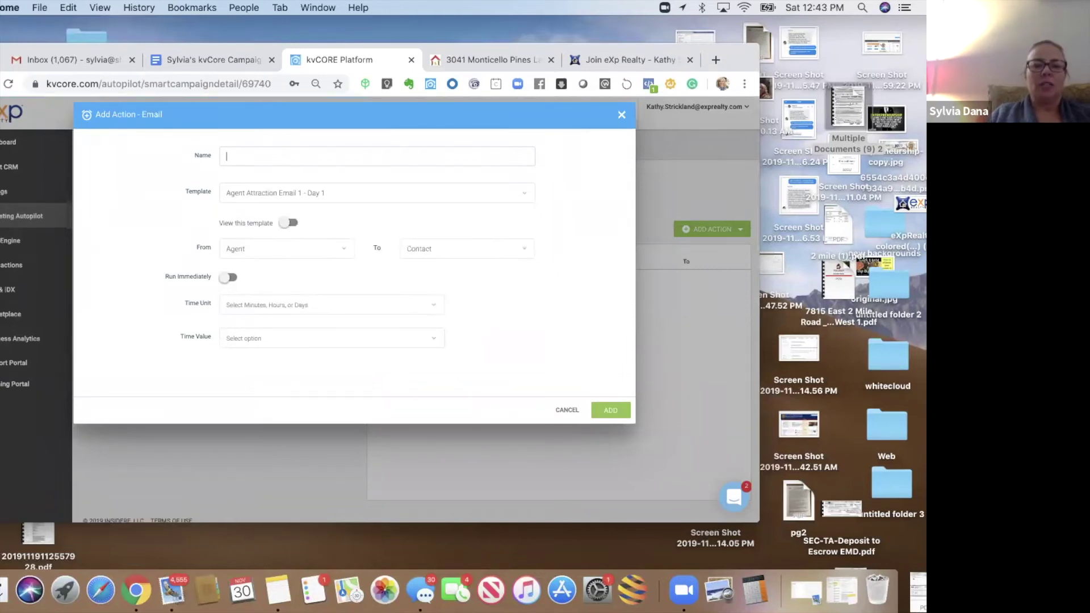
type("Grat ")
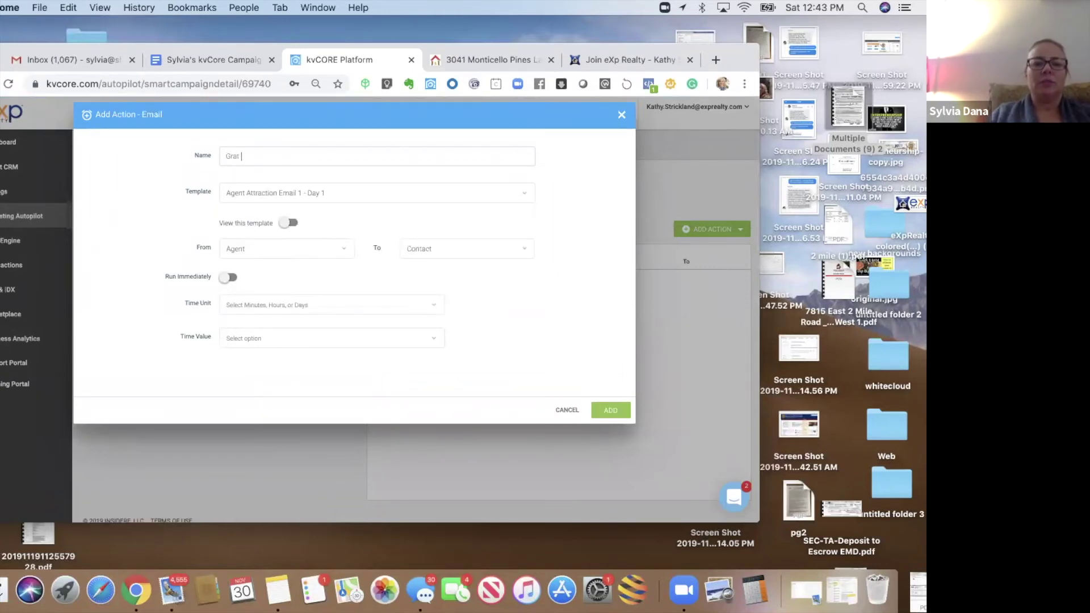
type("eat talking to you")
Schedule the "Great talking to you" email for 1 day and add it to the campaign actions
left_click(257, 301)
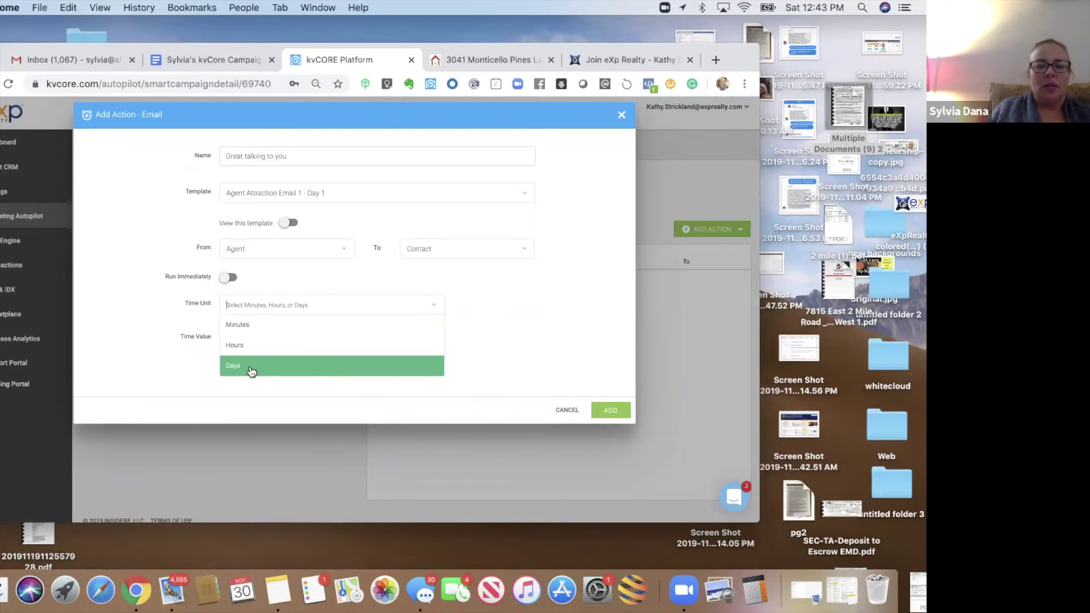
left_click(252, 372)
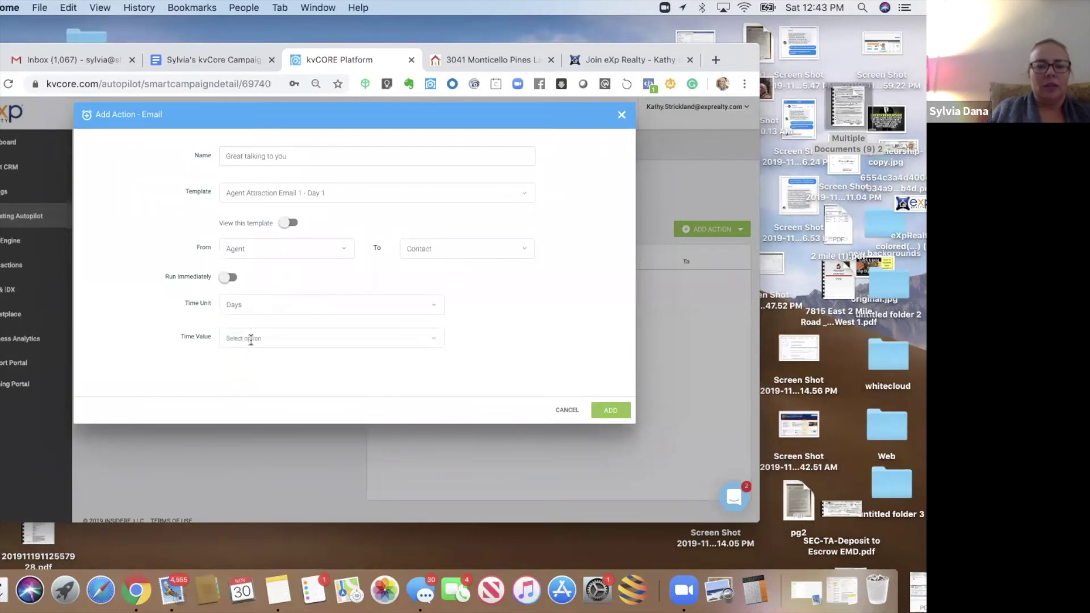
left_click(262, 336)
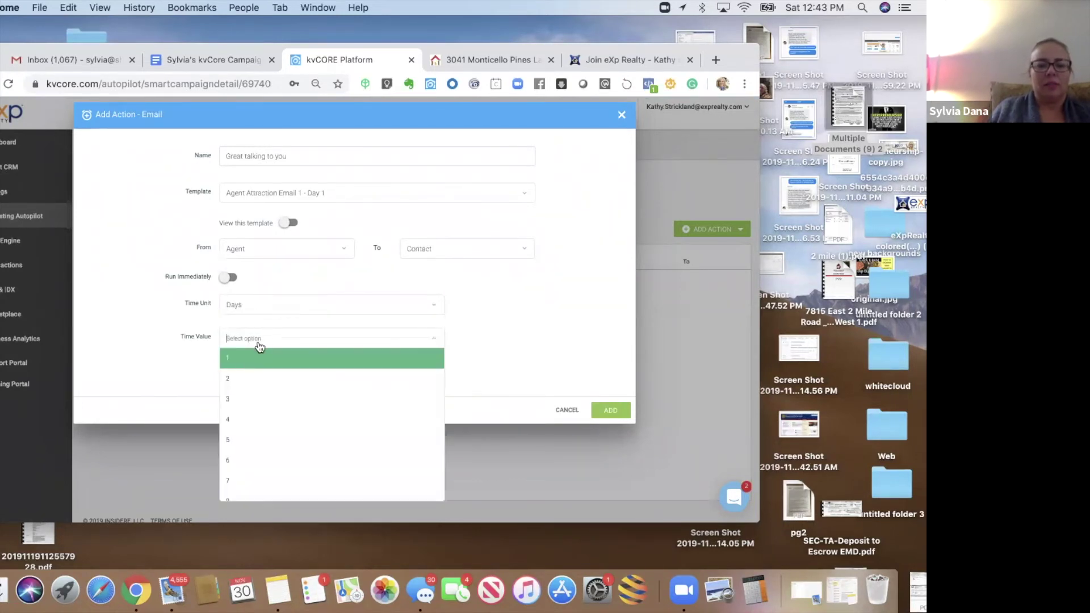
left_click(243, 366)
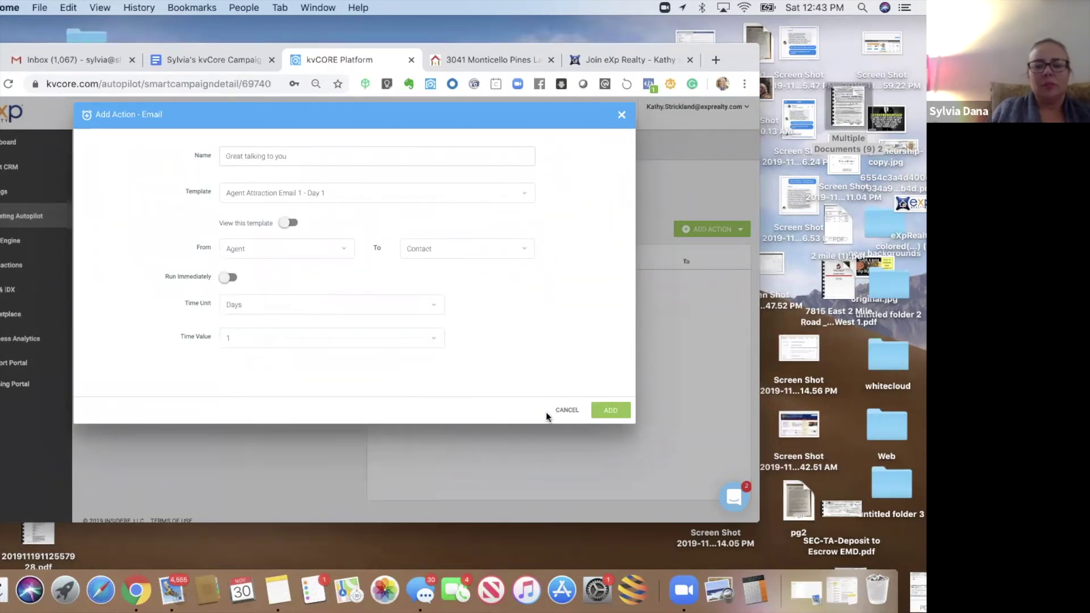
left_click(616, 410)
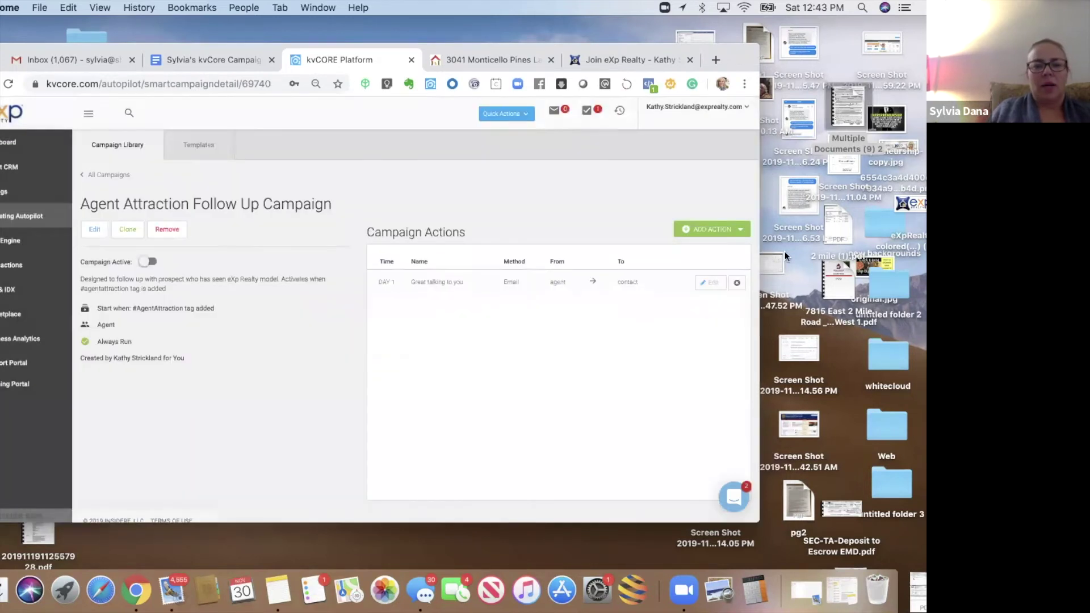
Start a second email action using the template "Agent Attraction Email 2 - Day 3"
left_click(710, 229)
left_click(693, 245)
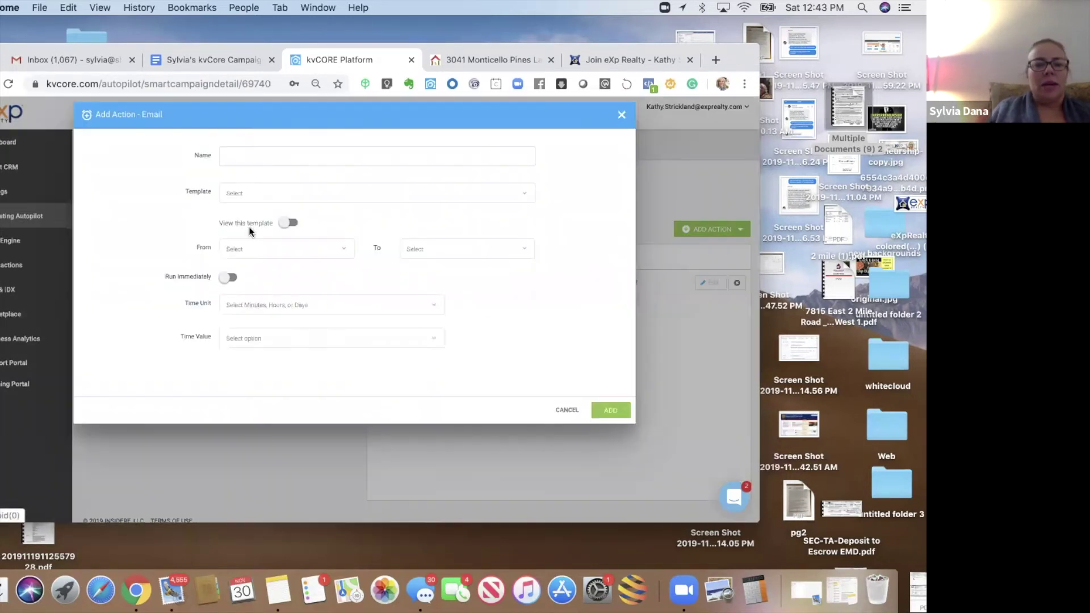
left_click(247, 195)
type("agnet a")
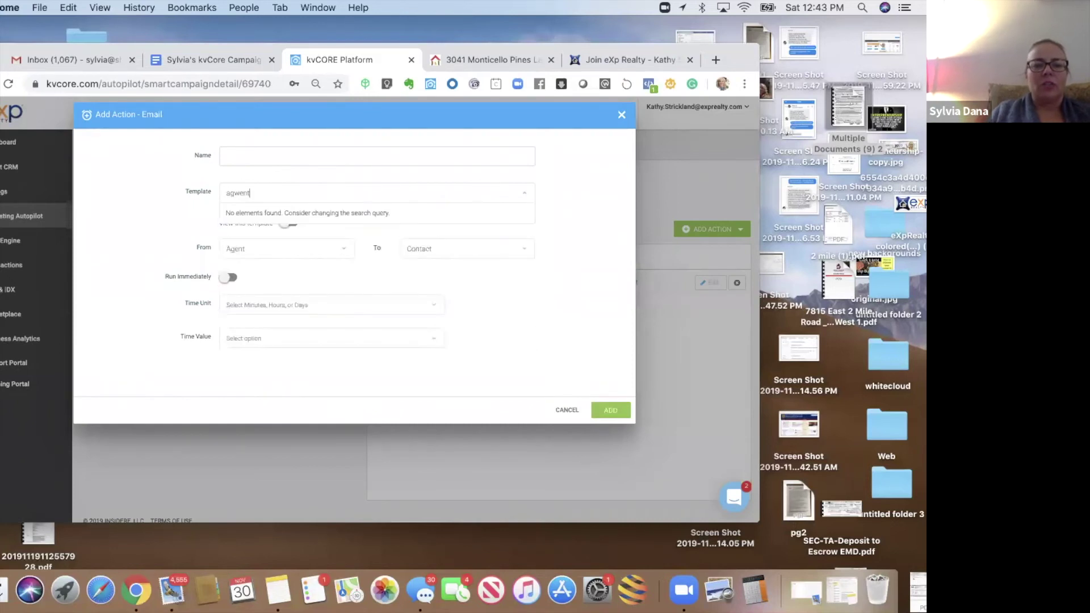
key("BackSpace")
key("BackSpace")
key("BackSpace")
key("BackSpace")
key("BackSpace")
type("ent")
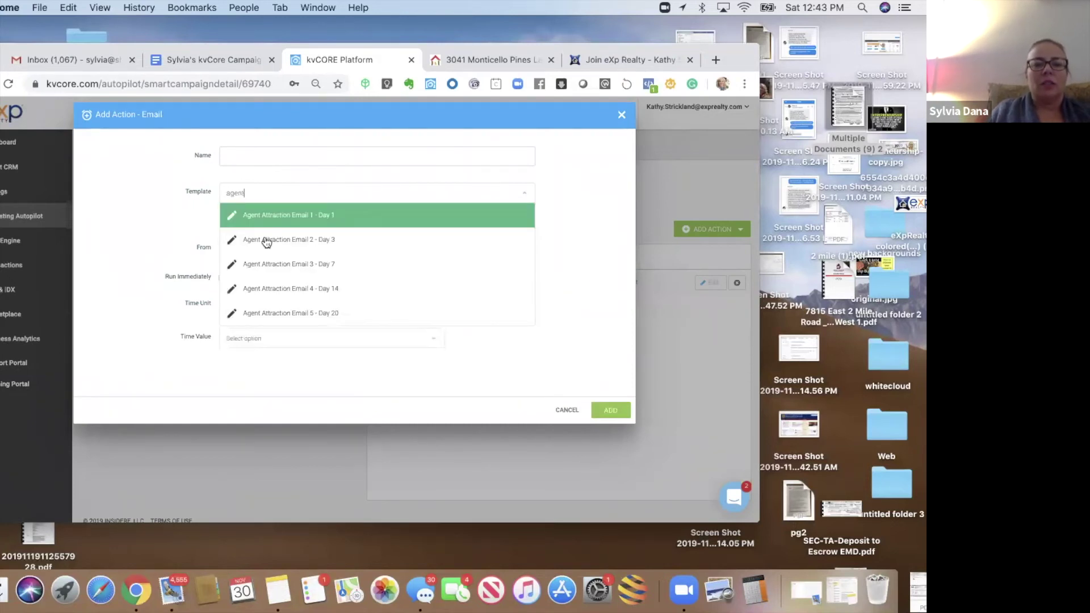
left_click(264, 239)
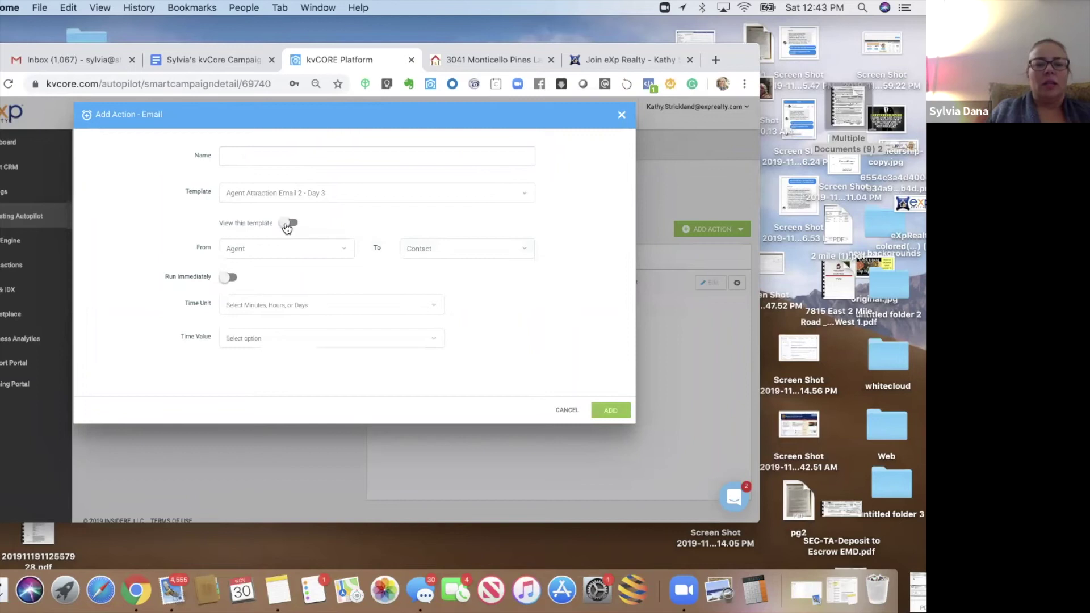
Check the Email 2 template's content and name the action "Join me in the world"
left_click(295, 226)
left_click(294, 226)
left_click(267, 158)
type("Join me in t")
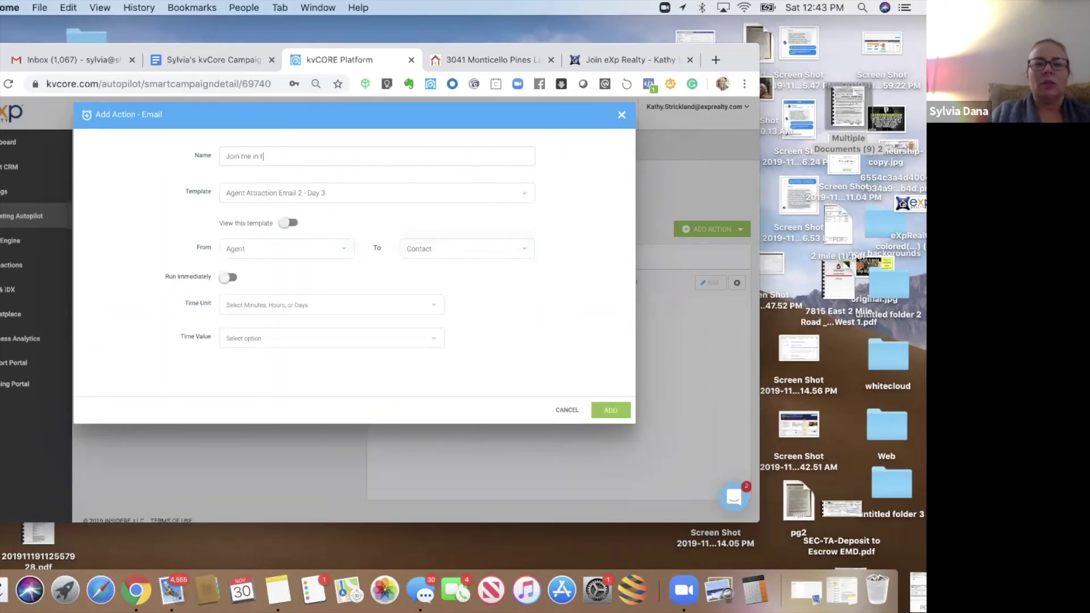
type("he world")
Schedule the "Join me in the world" email for 3 days and add it to the campaign actions
left_click(233, 307)
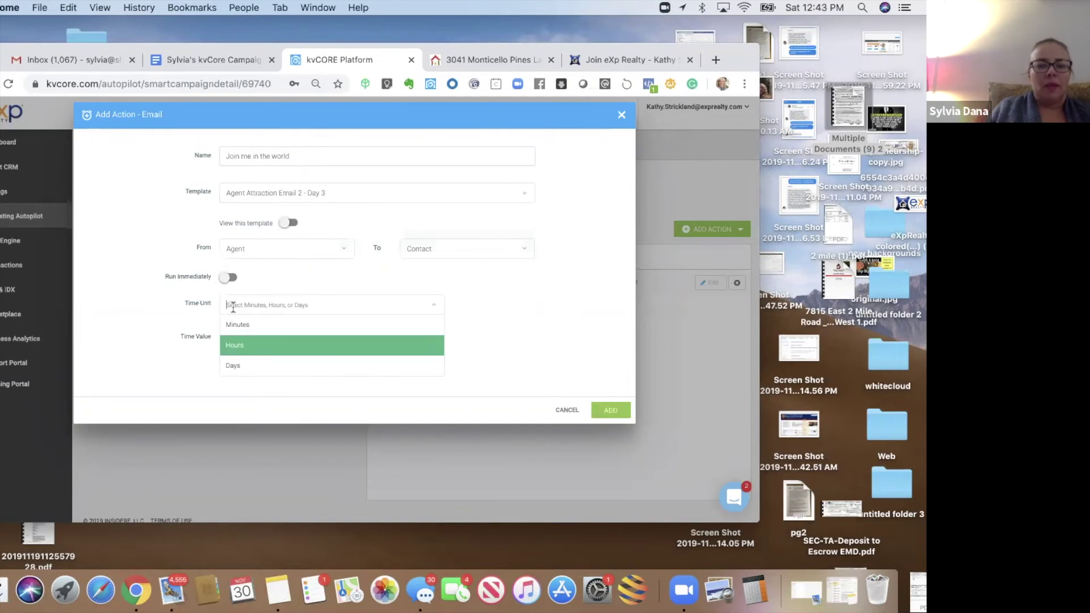
left_click(236, 366)
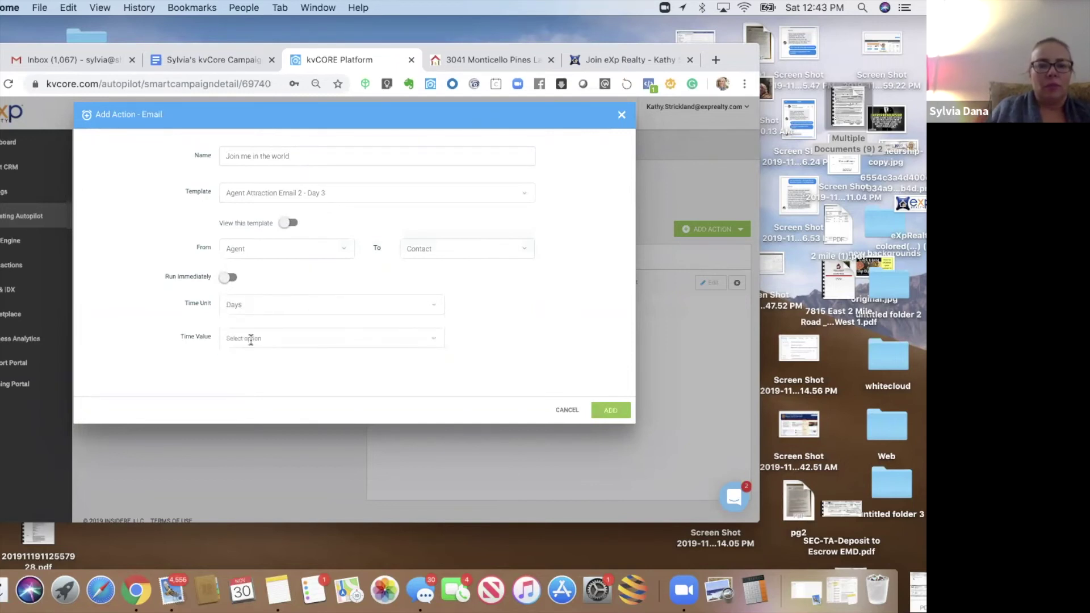
left_click(250, 340)
left_click(233, 399)
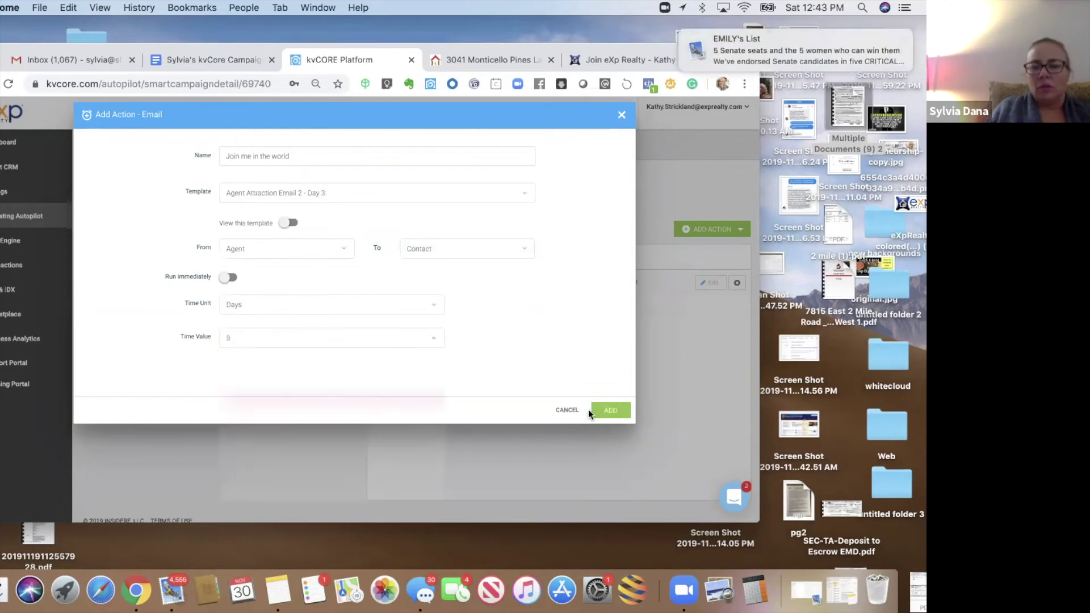
left_click(603, 406)
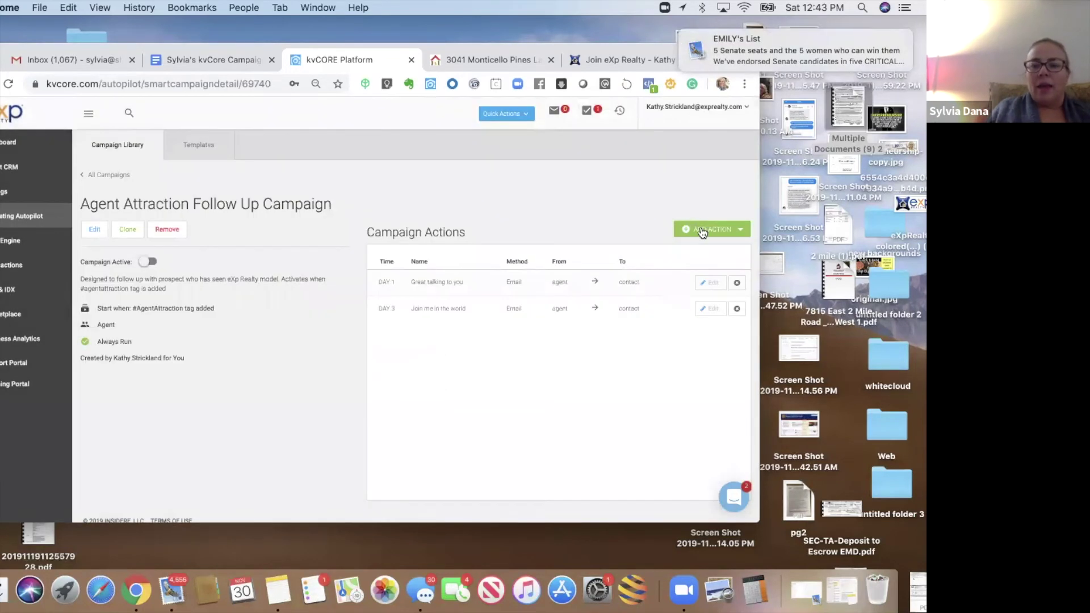
Start a third email action using the template "Agent Attraction Email 3 - Day 7" and preview the template's content
left_click(702, 230)
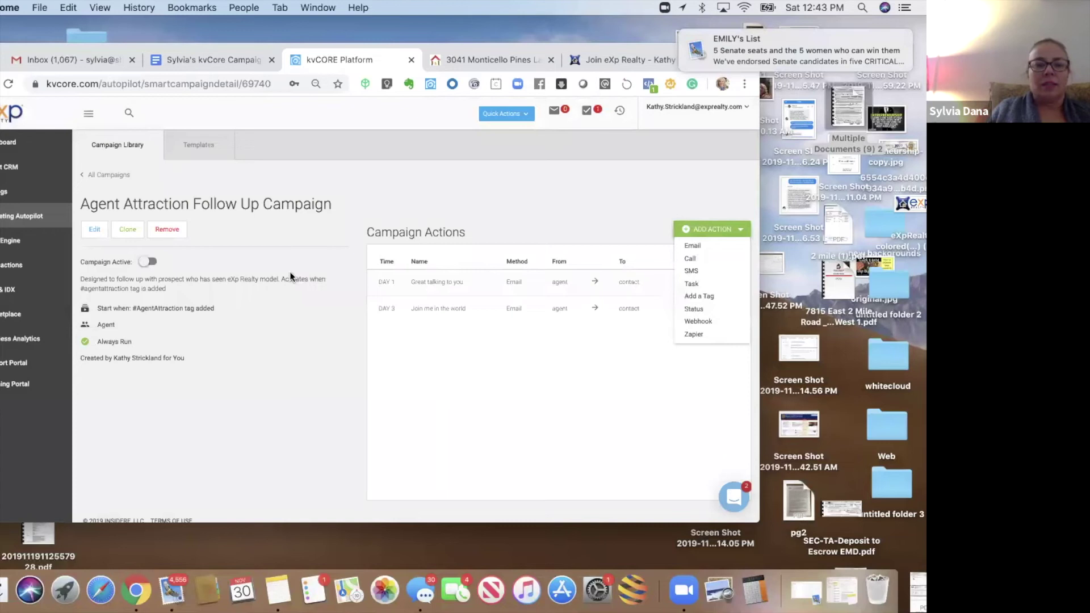
left_click(257, 193)
type("agent")
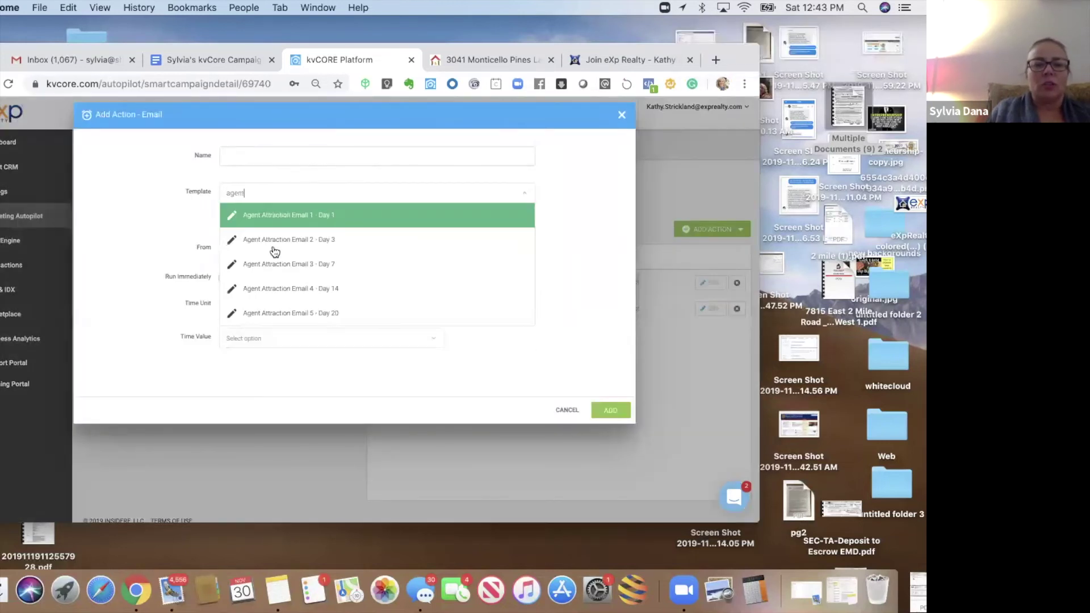
left_click(273, 266)
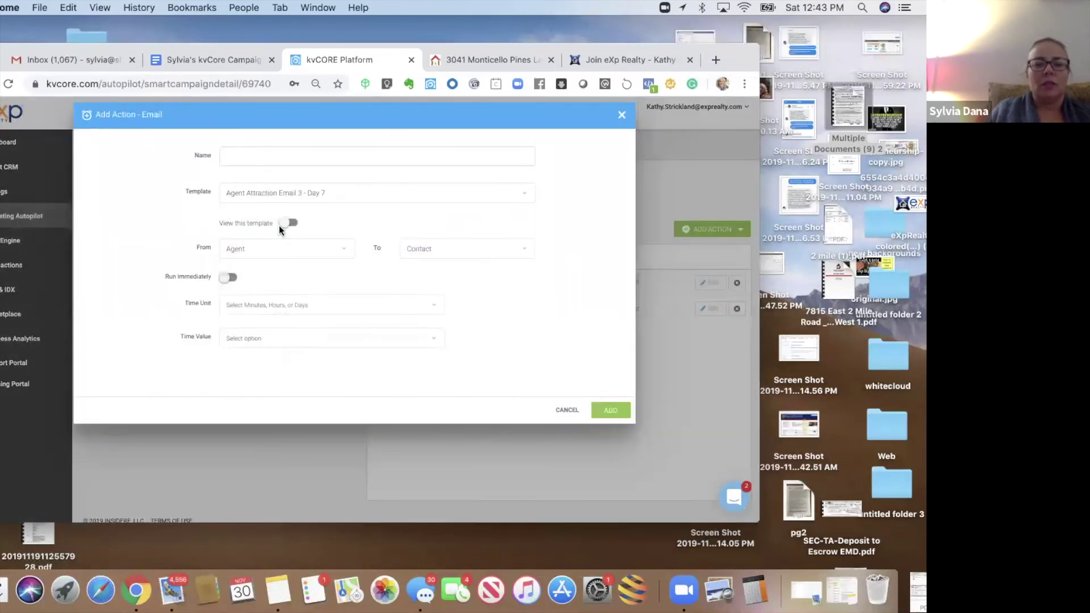
left_click(292, 223)
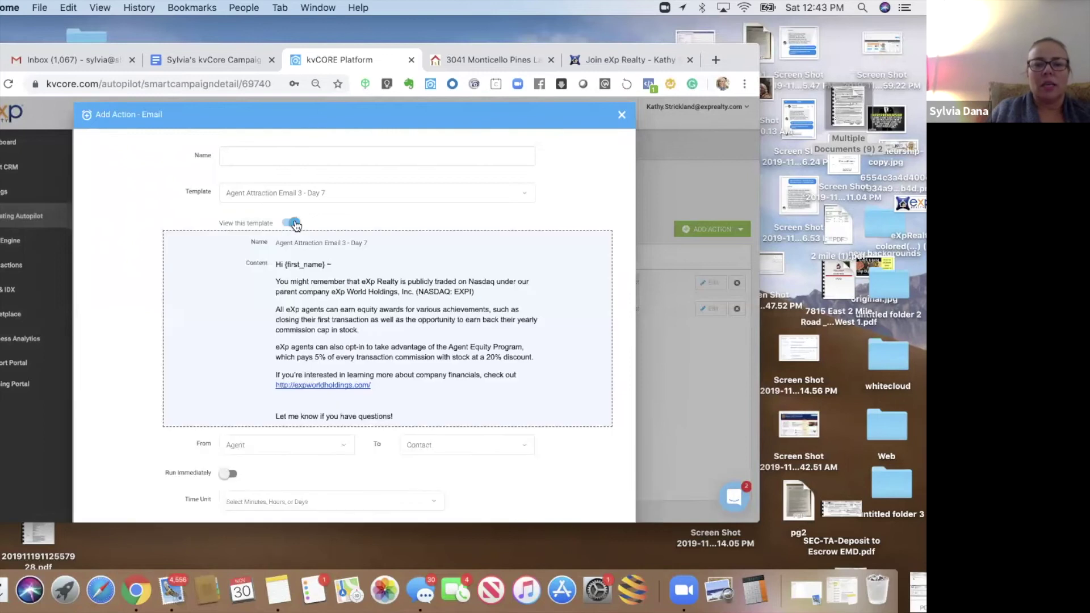
left_click(293, 223)
Close the Email 3 template preview and name the action "Become a shareholder"
left_click(275, 154)
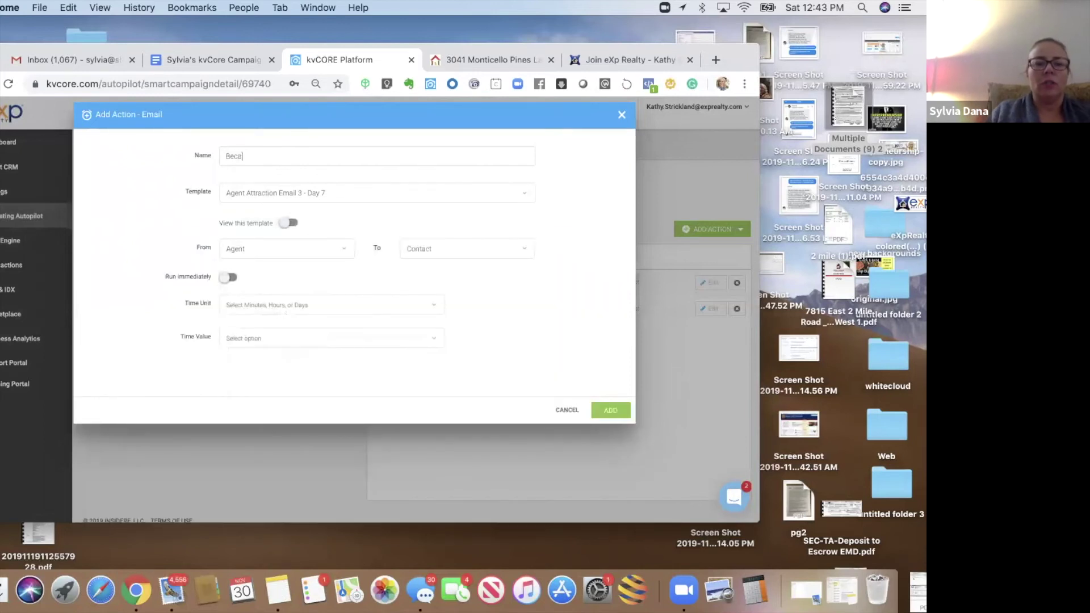
type("Become a share")
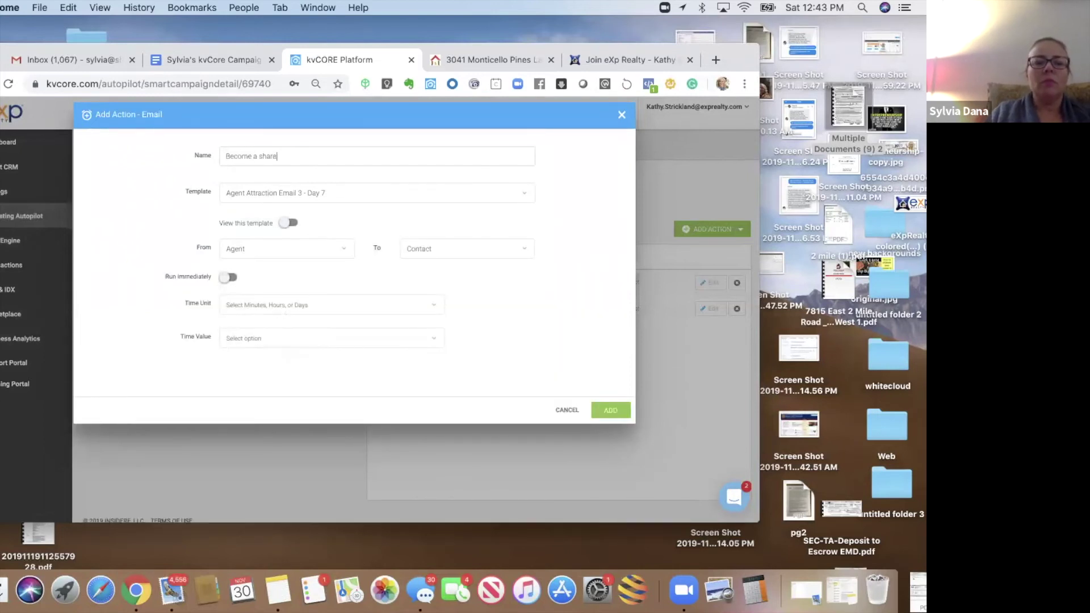
type("holder")
Schedule the "Become a shareholder" email for 7 days and add it to the campaign actions
left_click(227, 305)
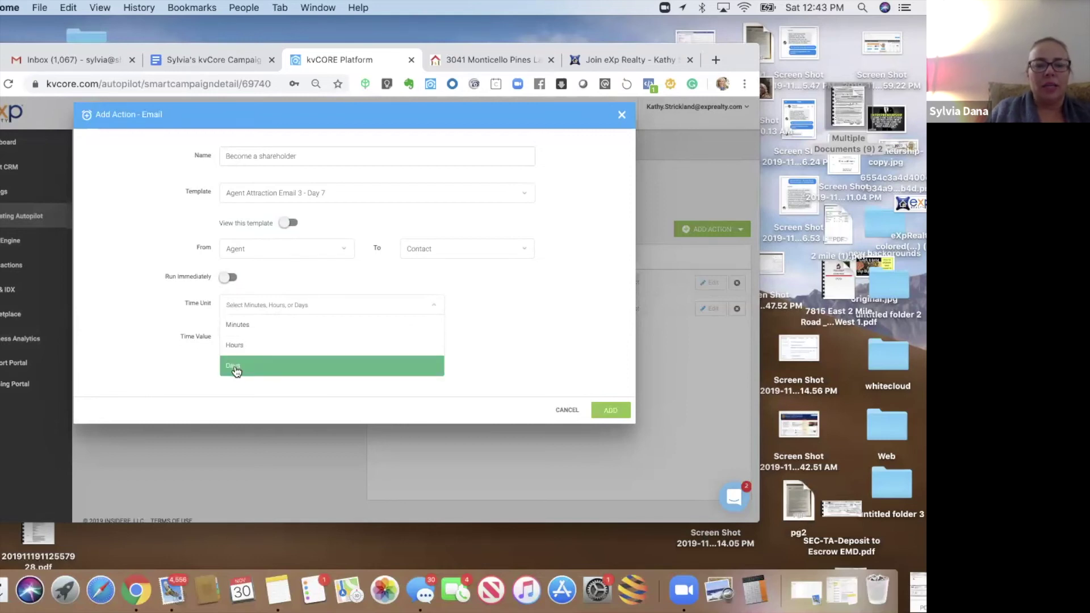
left_click(236, 369)
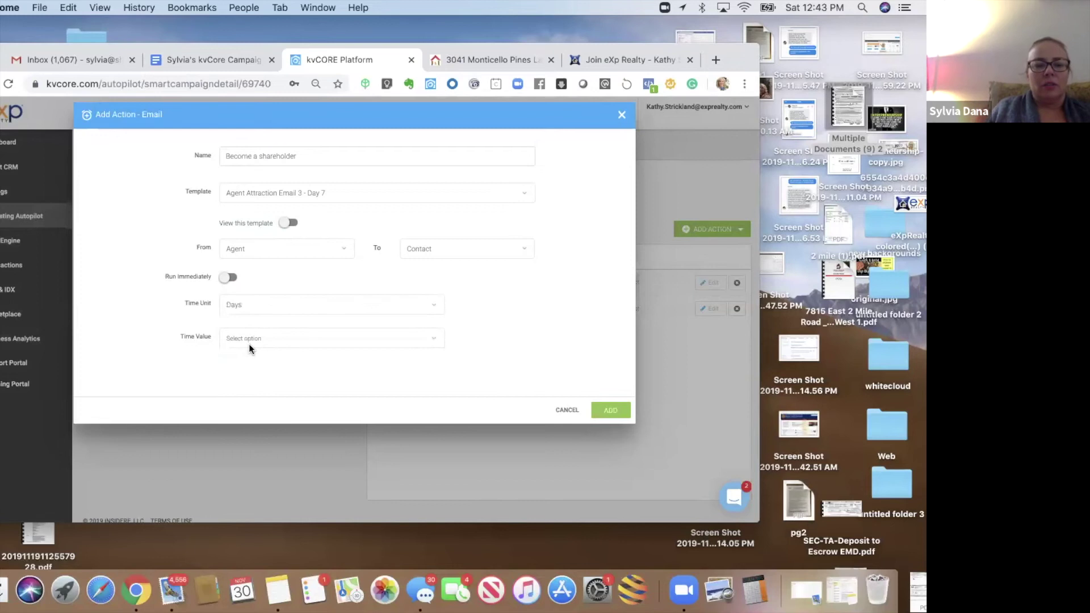
left_click(248, 343)
left_click(241, 473)
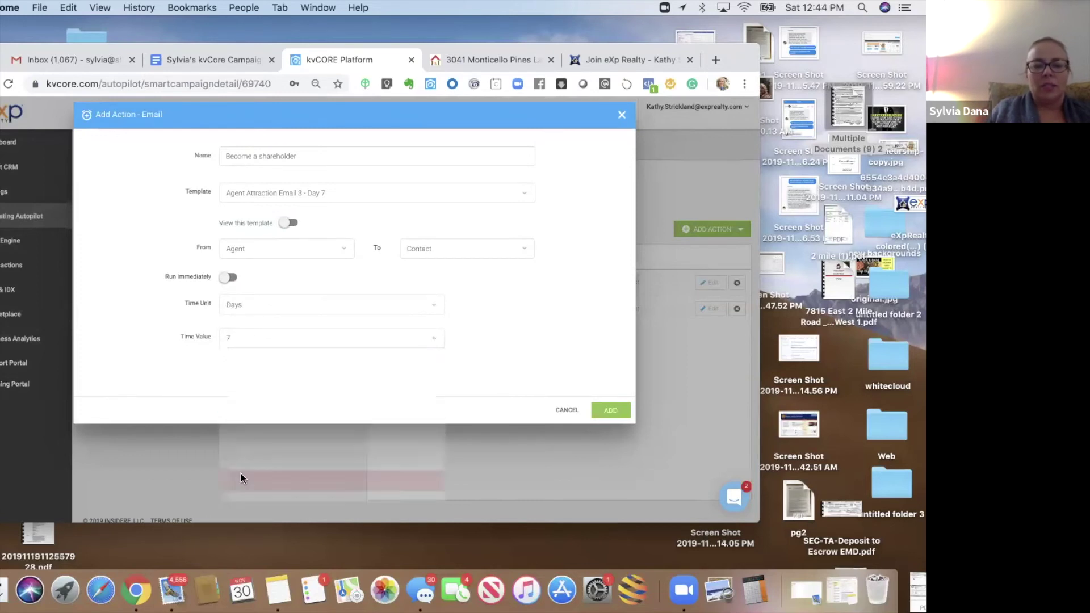
left_click(609, 411)
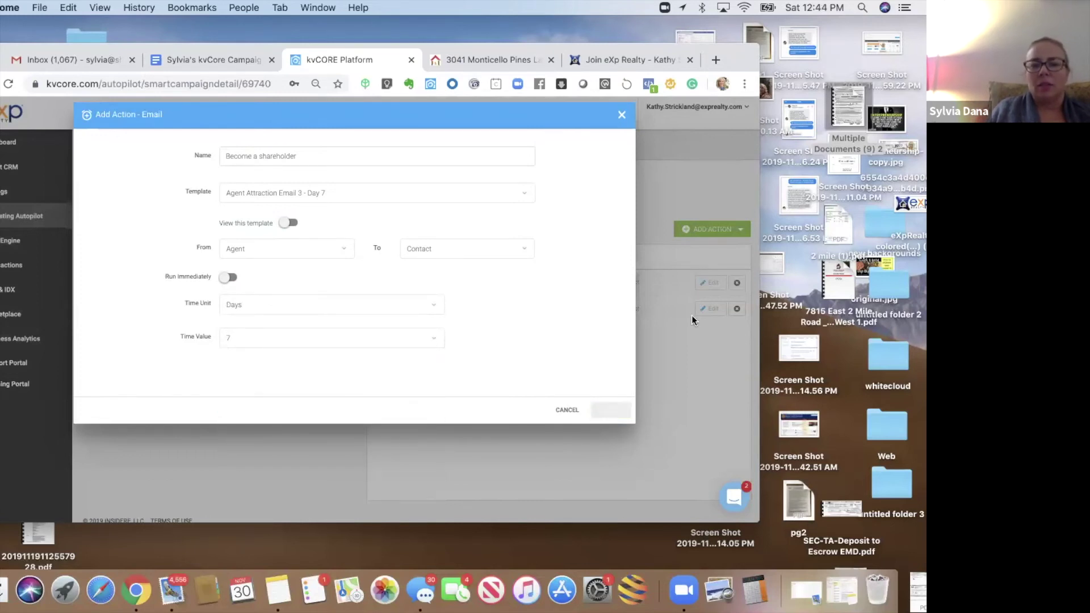
Start a fourth email action using the template "Agent Attraction Email 4 - Day 14"
left_click(715, 230)
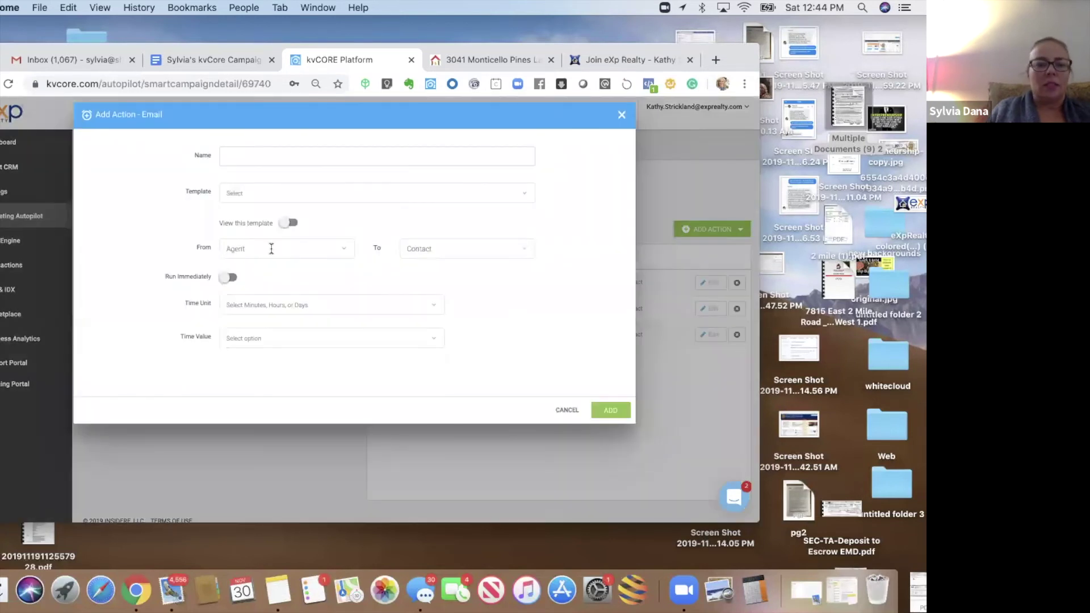
left_click(272, 248)
left_click(256, 193)
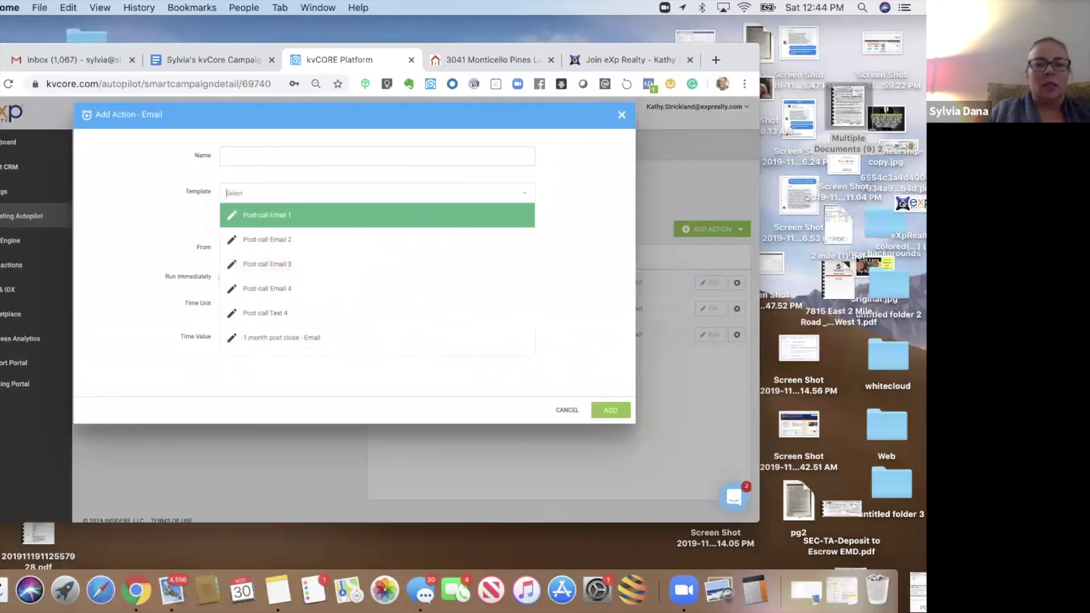
type("agent")
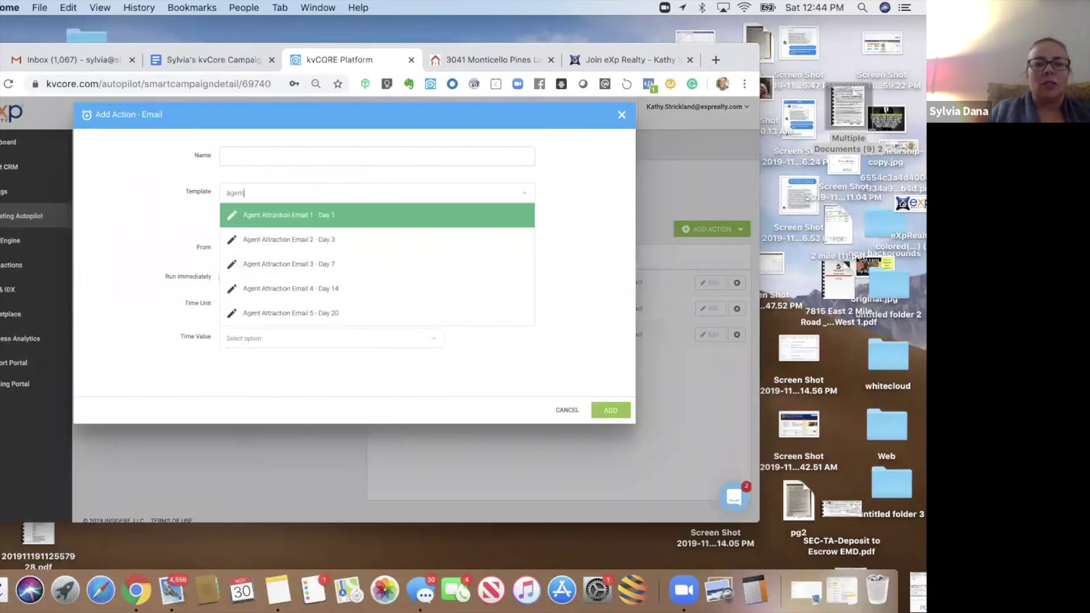
left_click(286, 290)
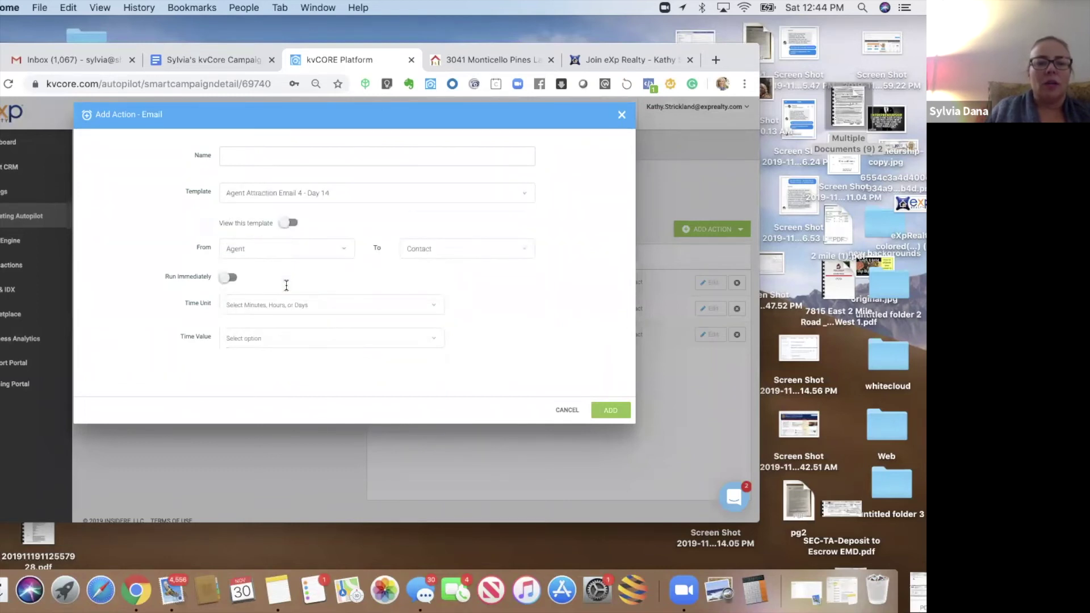
Name the fourth email action "Mentor Program"
left_click(267, 160)
type("Men")
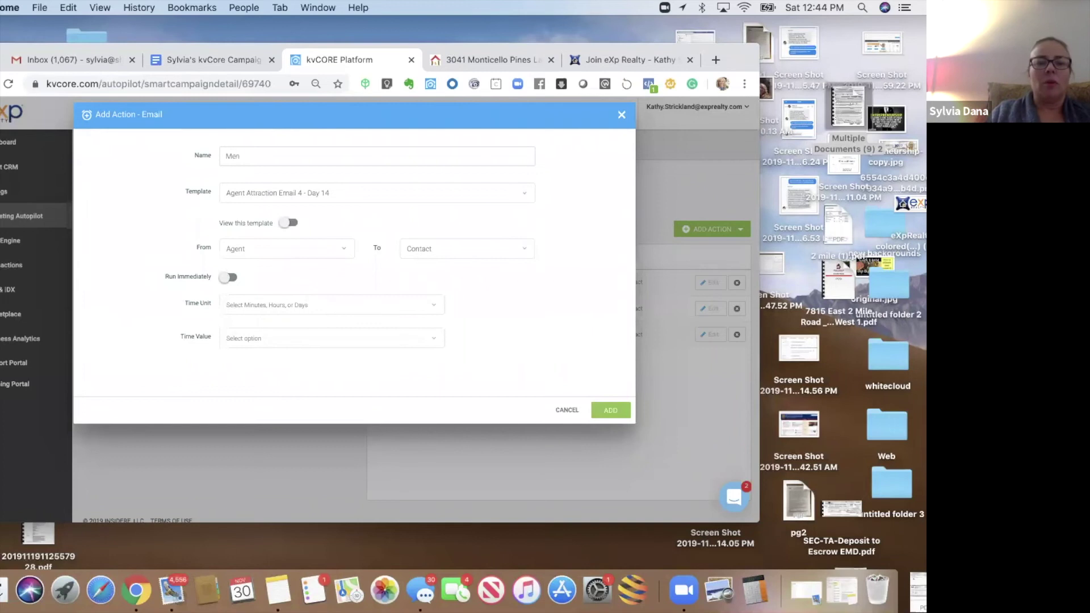
type("tor Program")
Schedule the "Mentor Program" email for 14 days and add it to the campaign actions
left_click(256, 304)
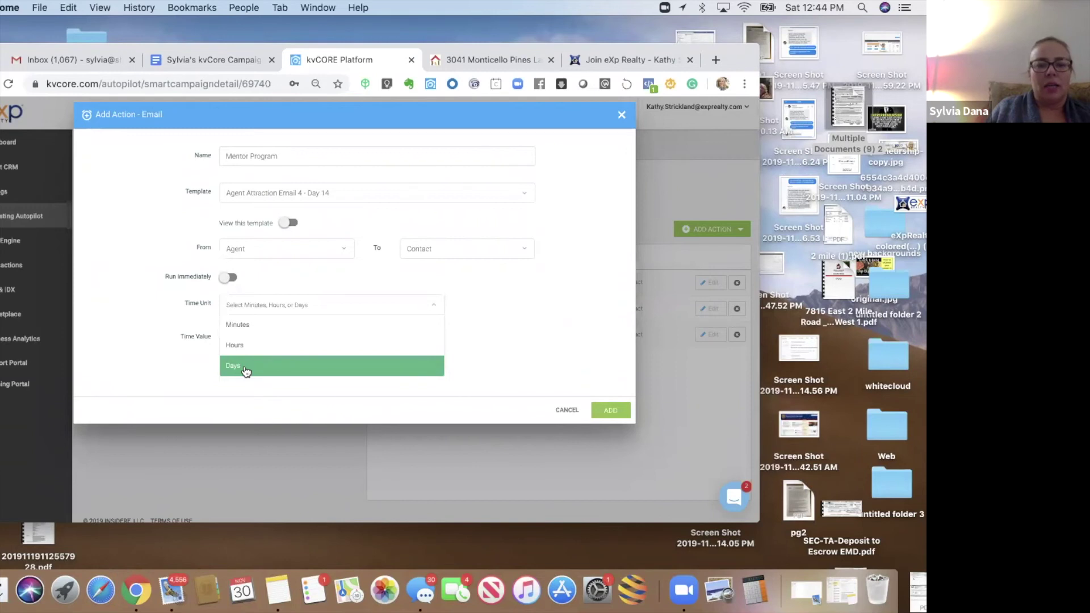
left_click(246, 370)
left_click(247, 339)
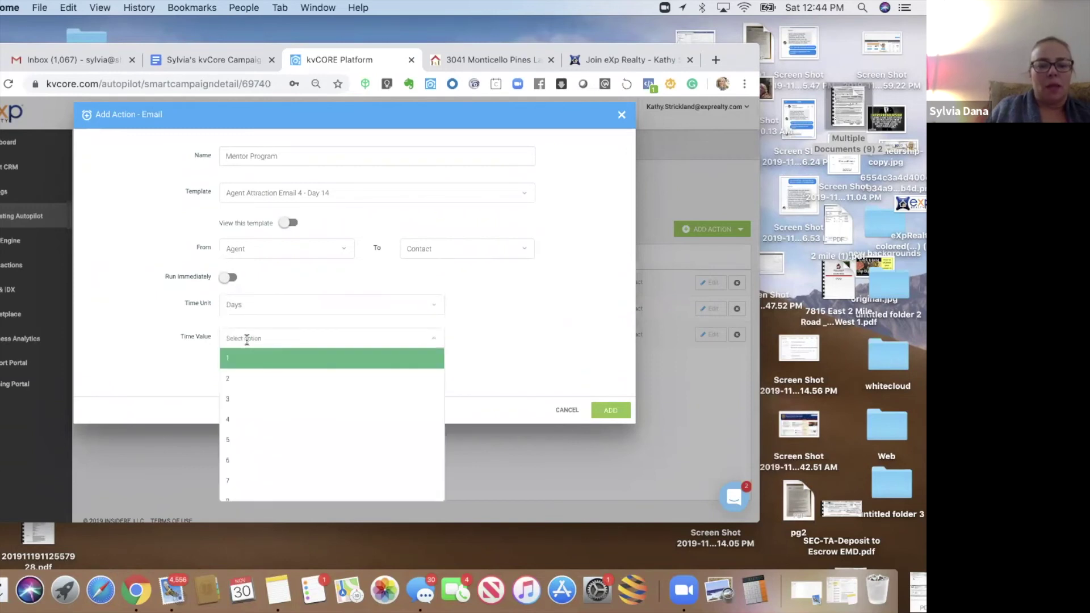
type("14")
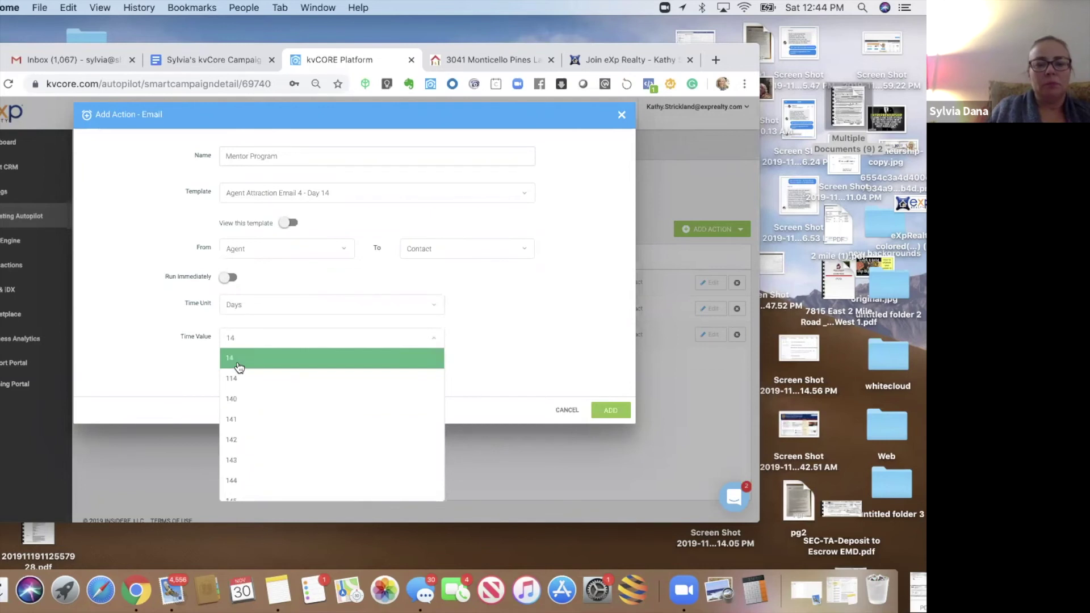
left_click(239, 368)
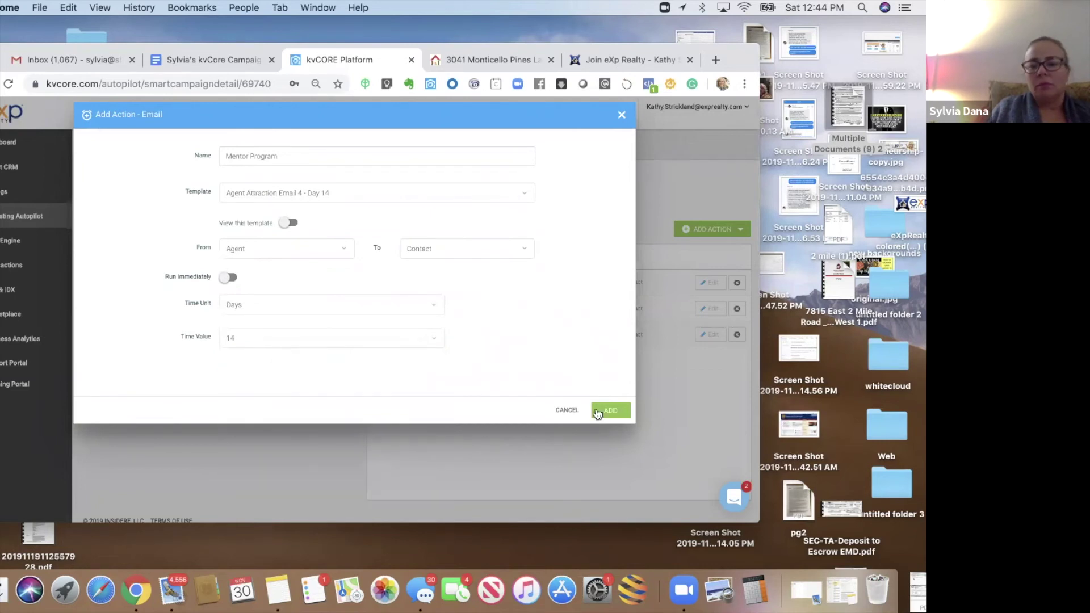
left_click(596, 408)
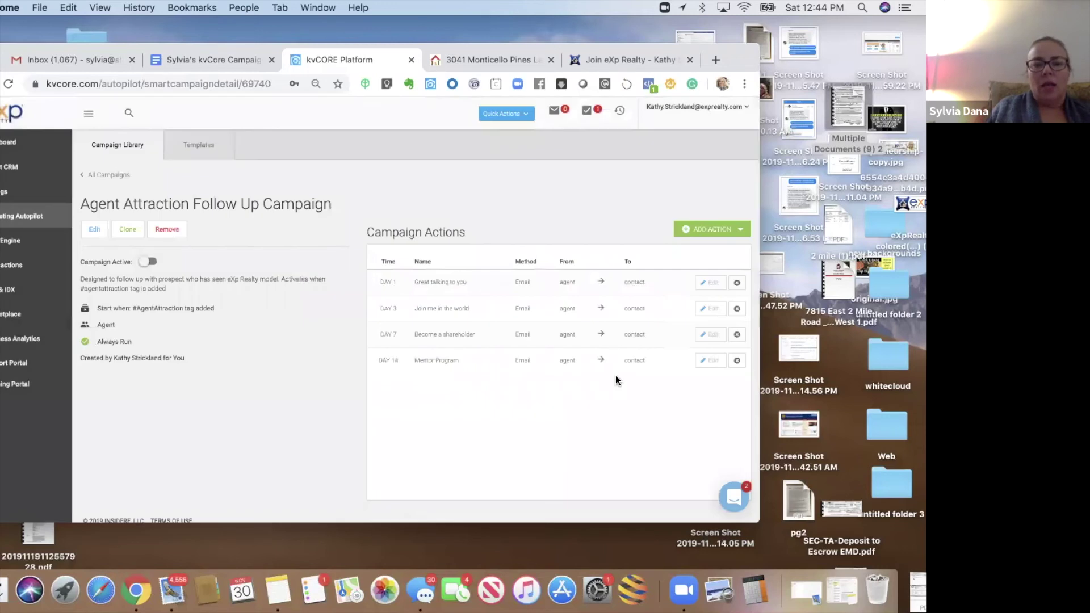
Start a fifth email action using the template "Agent Attraction Email 5 - Day 20"
left_click(694, 233)
left_click(691, 247)
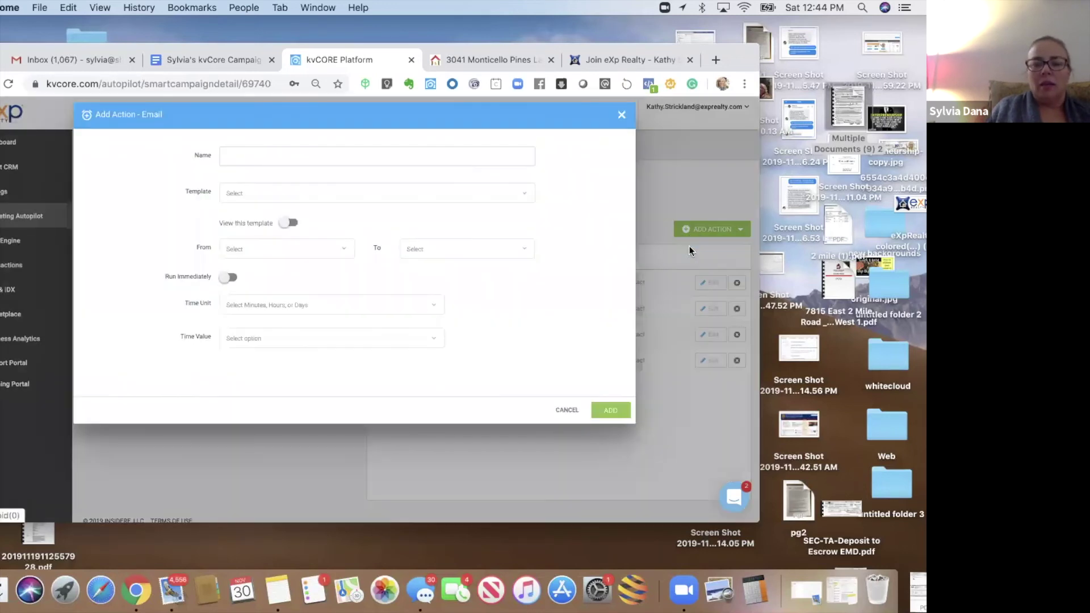
type("agent")
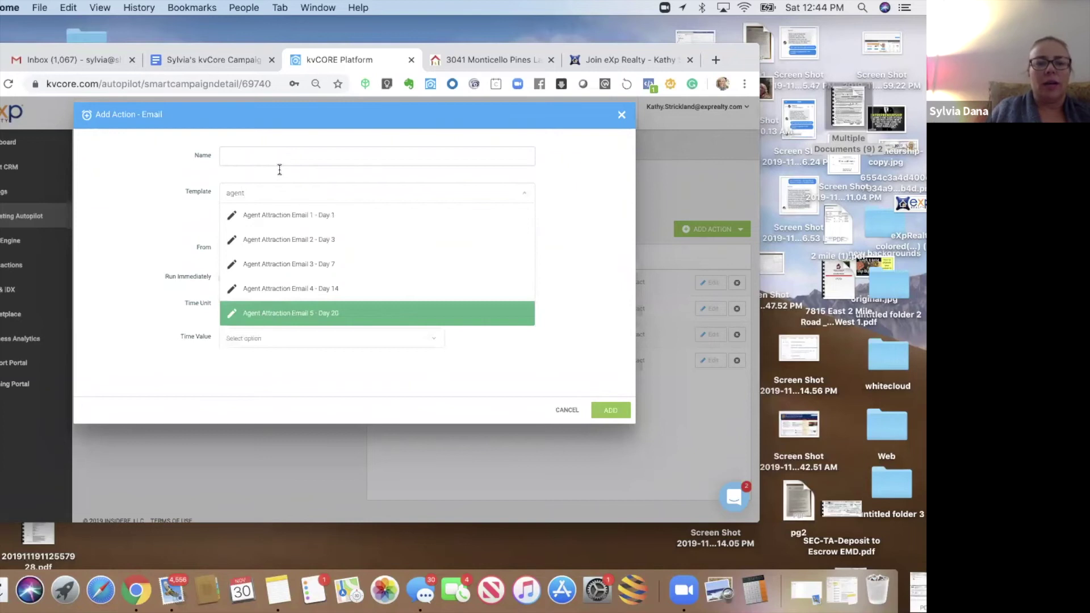
key("Return")
Name the fifth email action "5 Faqs about eXp Realty", keeping its selected template
left_click(267, 153)
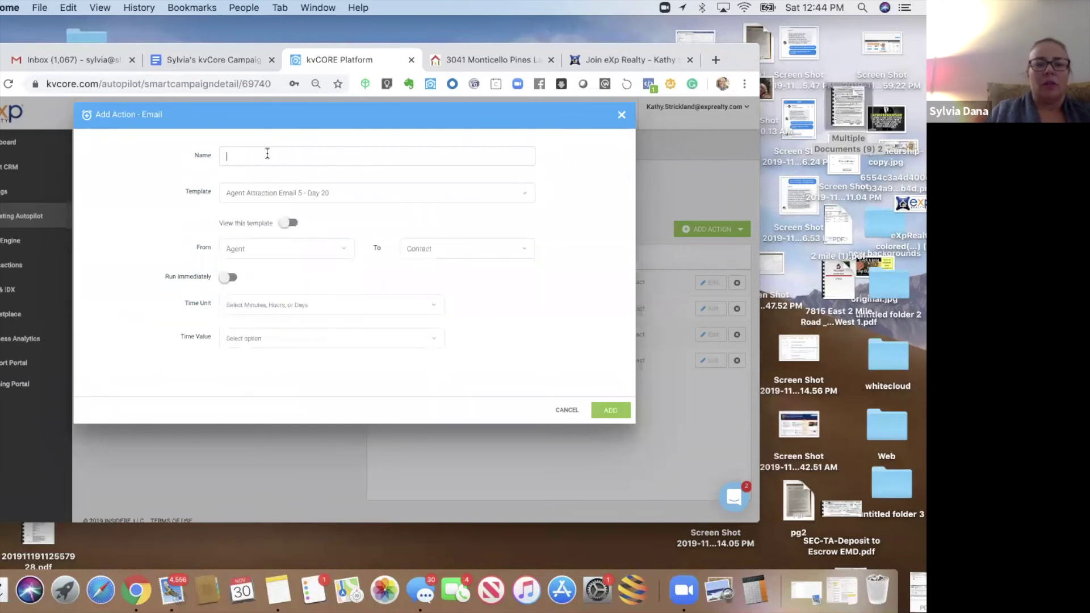
type("5 Faqs about eXp Realty")
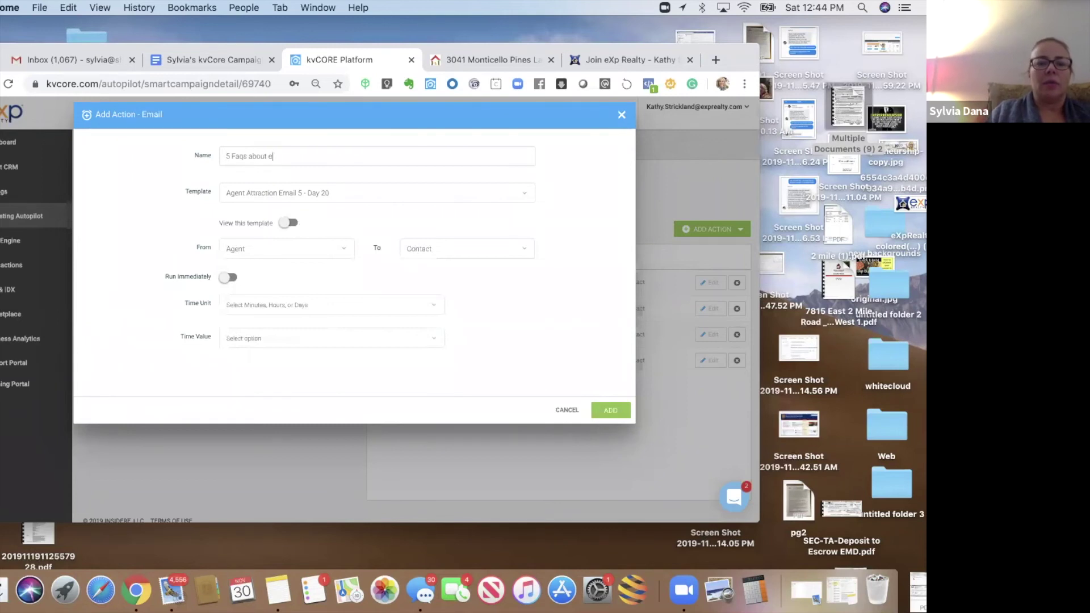
left_click(251, 189)
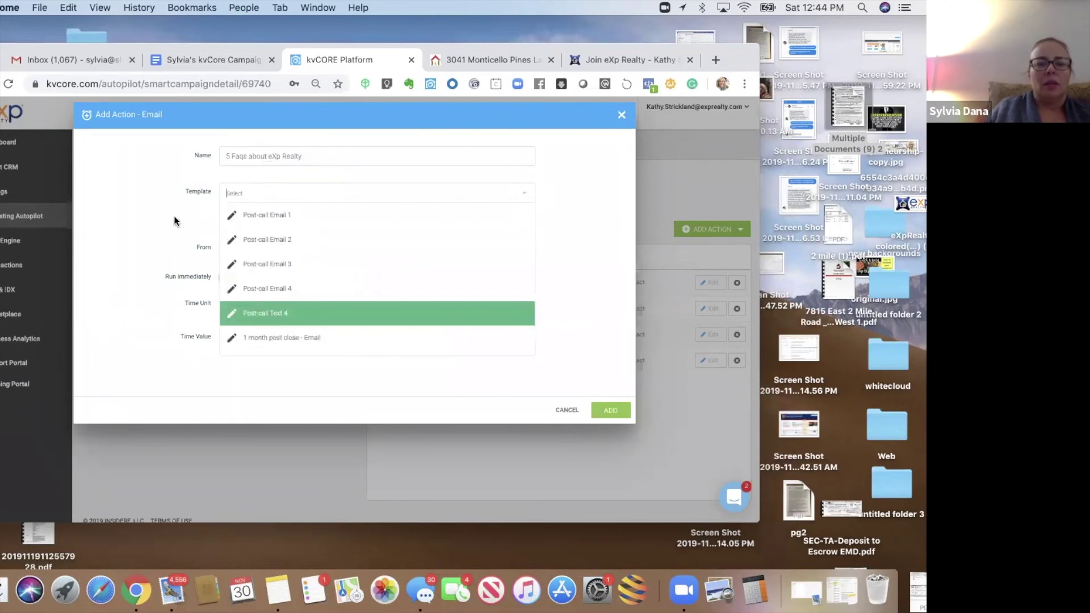
Schedule the "5 Faqs about eXp Realty" email for 20 days
left_click(247, 308)
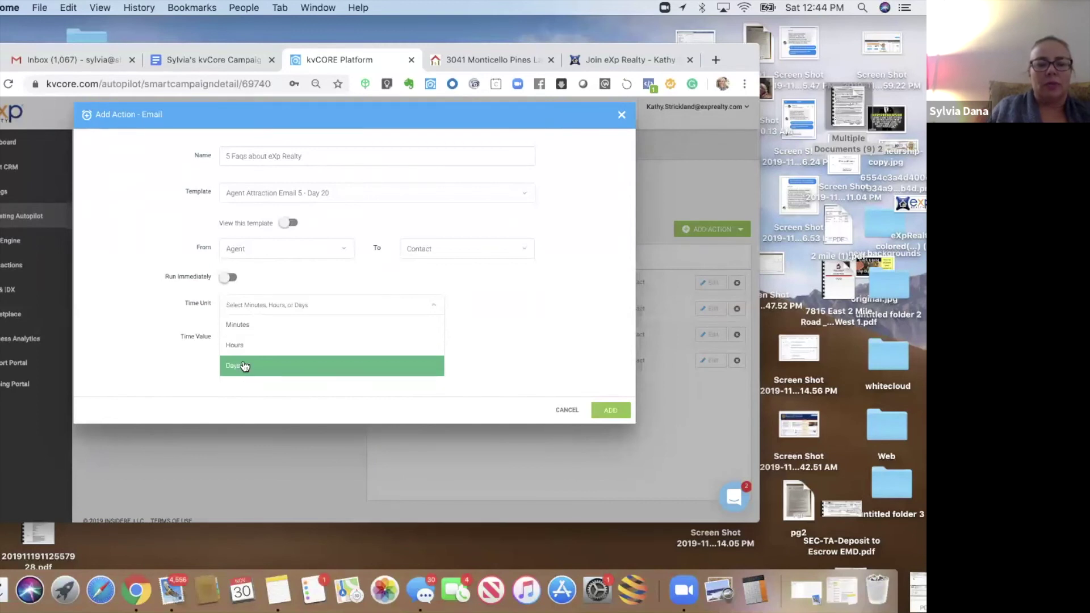
left_click(243, 361)
left_click(246, 337)
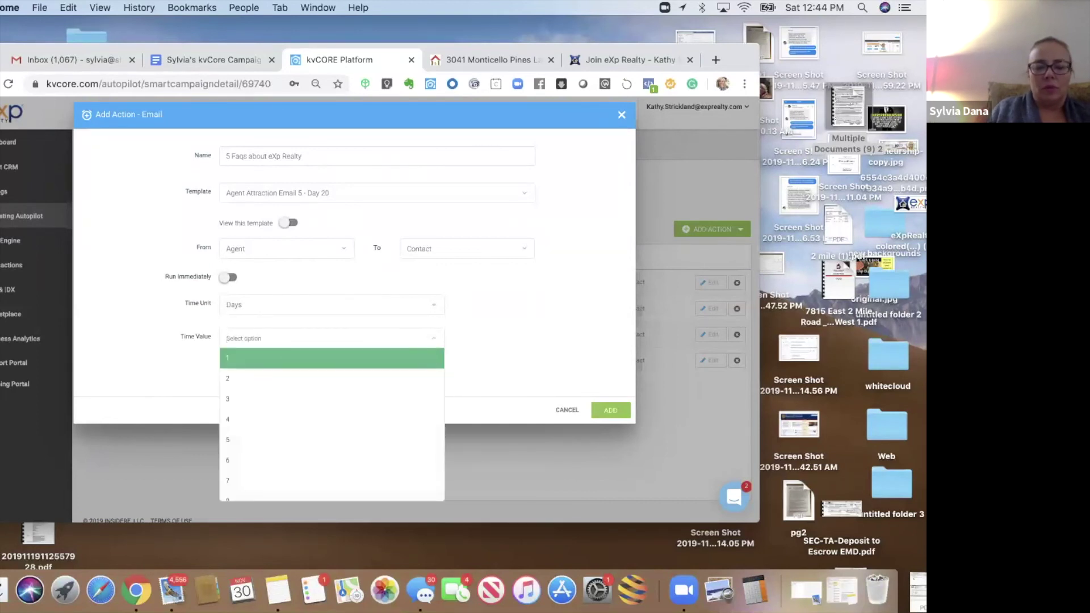
type("20")
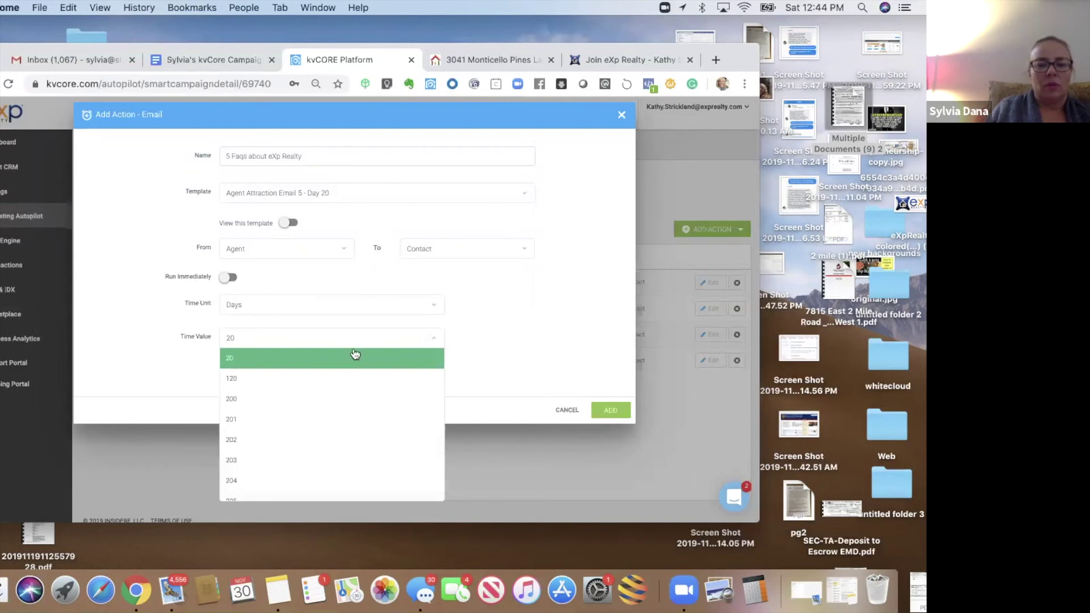
left_click(554, 387)
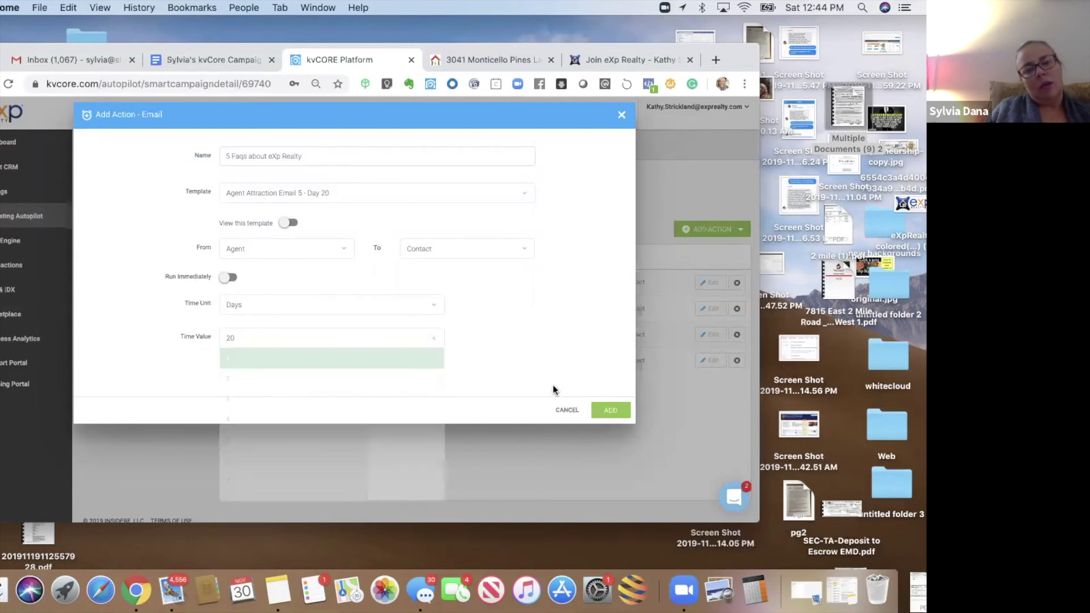
Add the fifth email to the campaign actions and activate the Agent Attraction Follow Up Campaign
left_click(610, 412)
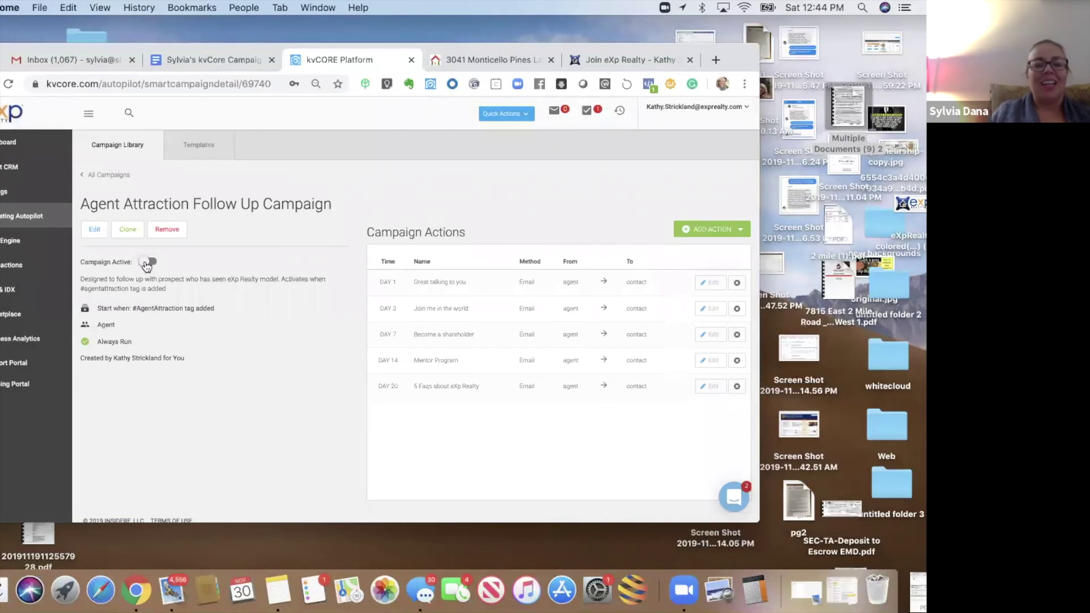
left_click(148, 263)
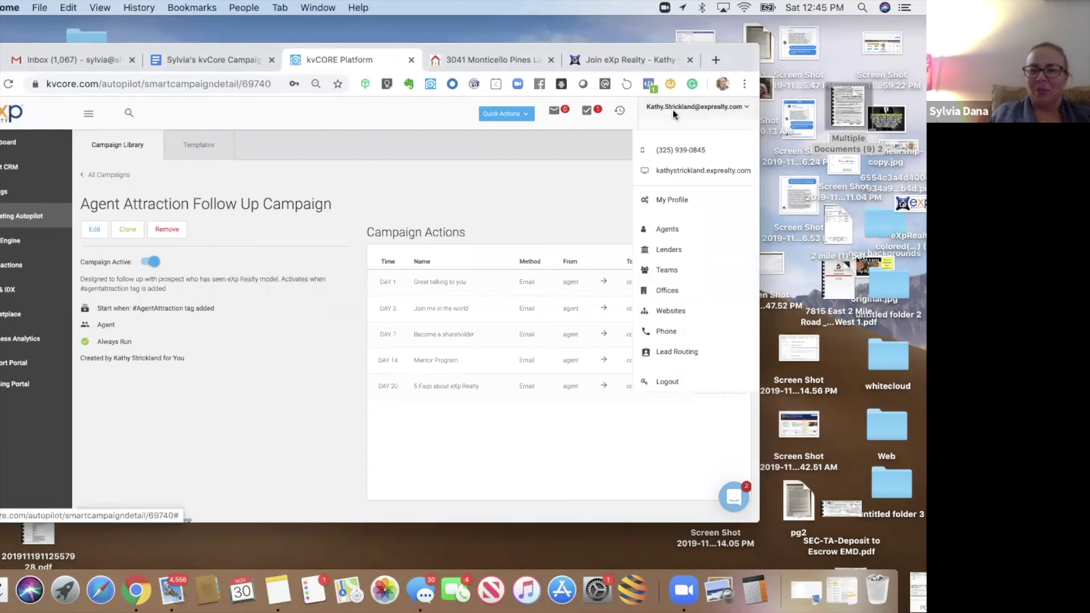
Open the account's own agent profile for editing and go to its email signature
left_click(670, 200)
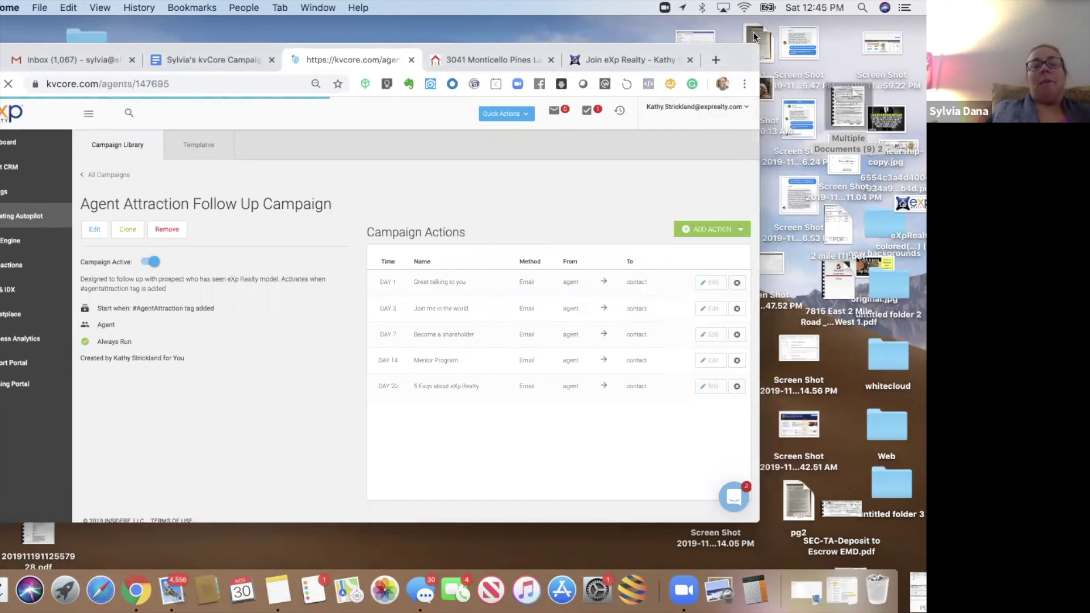
left_click_drag(731, 54, 753, 36)
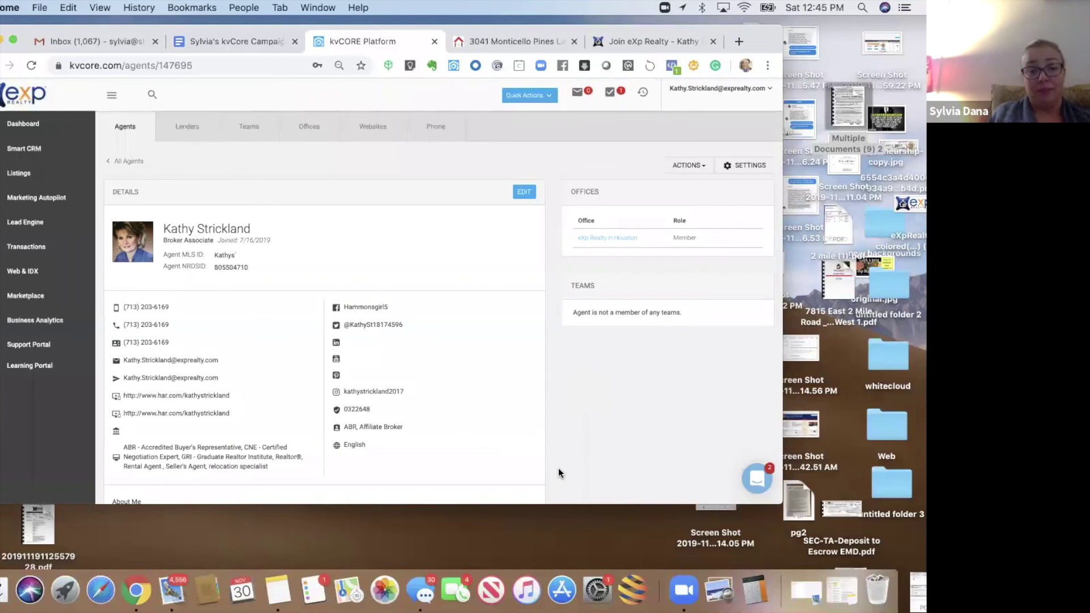
left_click(523, 193)
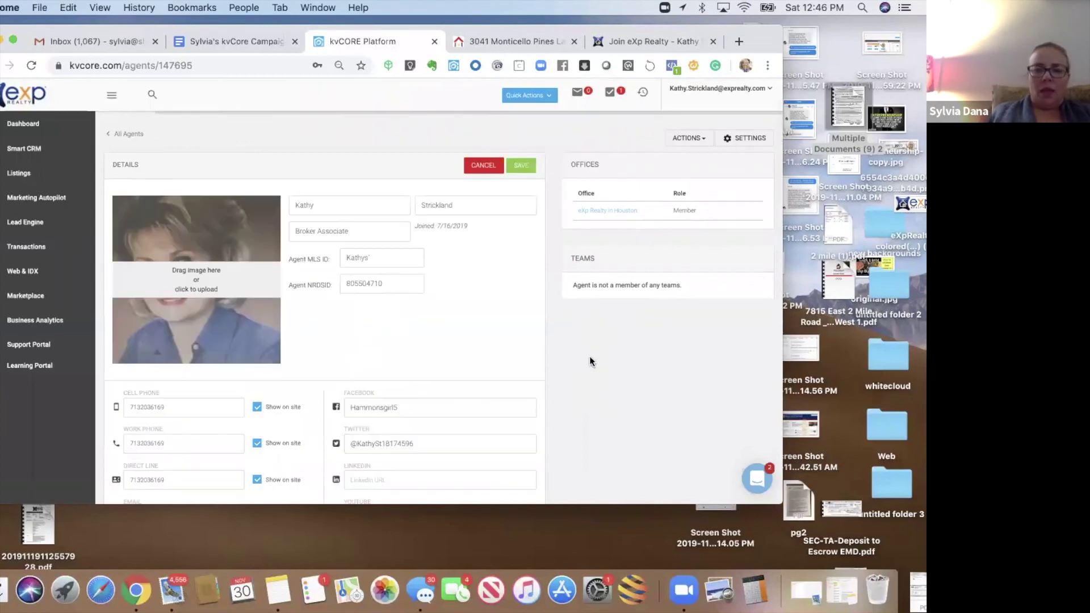
scroll(590, 356, "down", 5)
scroll(589, 356, "down", 5)
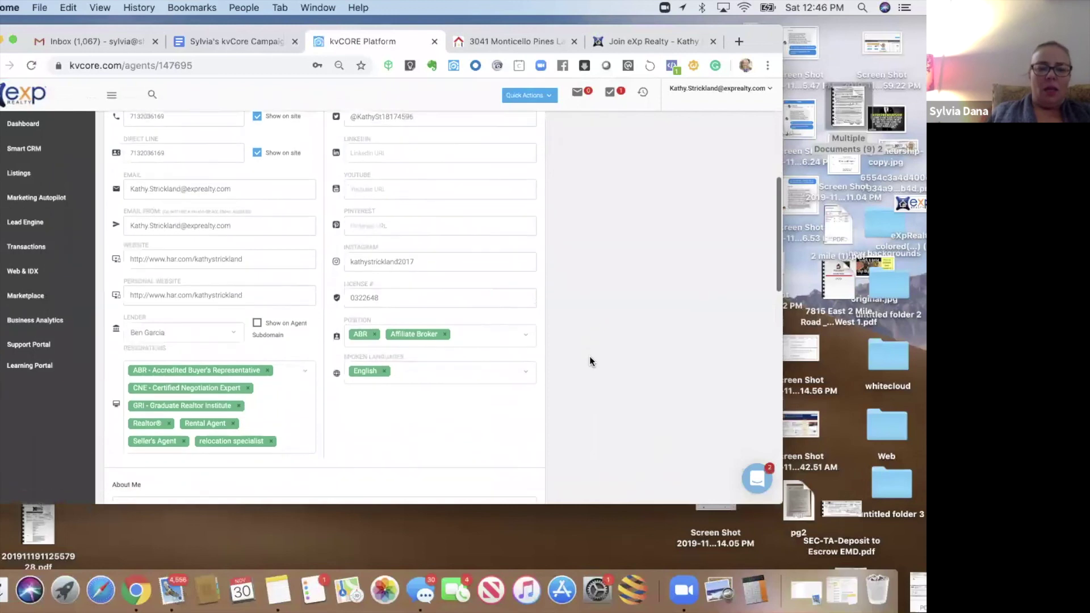
scroll(589, 356, "down", 3)
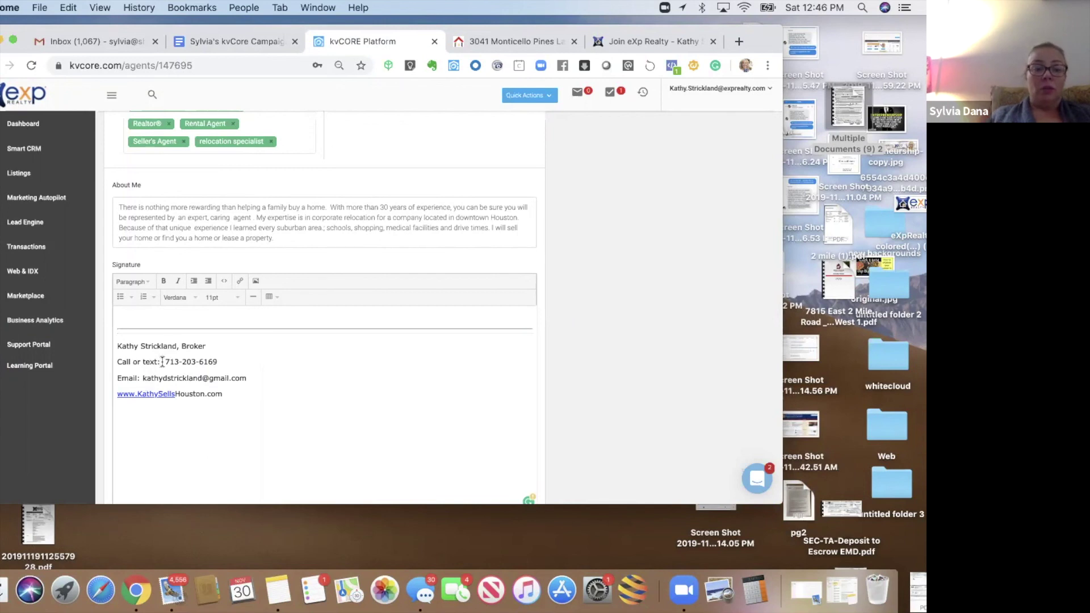
Check the name, phone number, email and website lines in the profile's email signature
left_click_drag(165, 362, 223, 361)
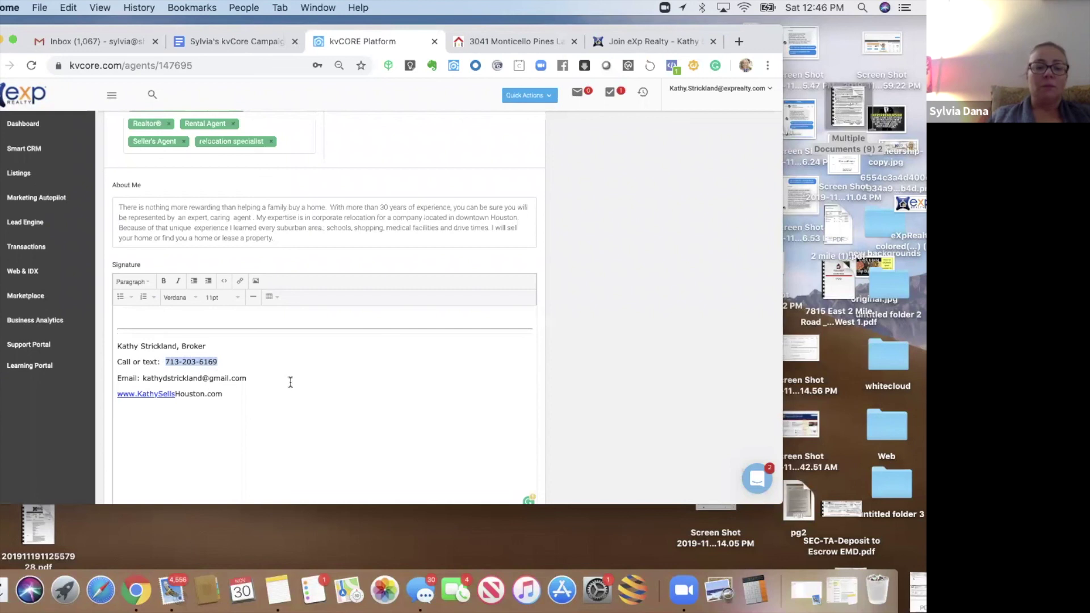
triple_click(172, 393)
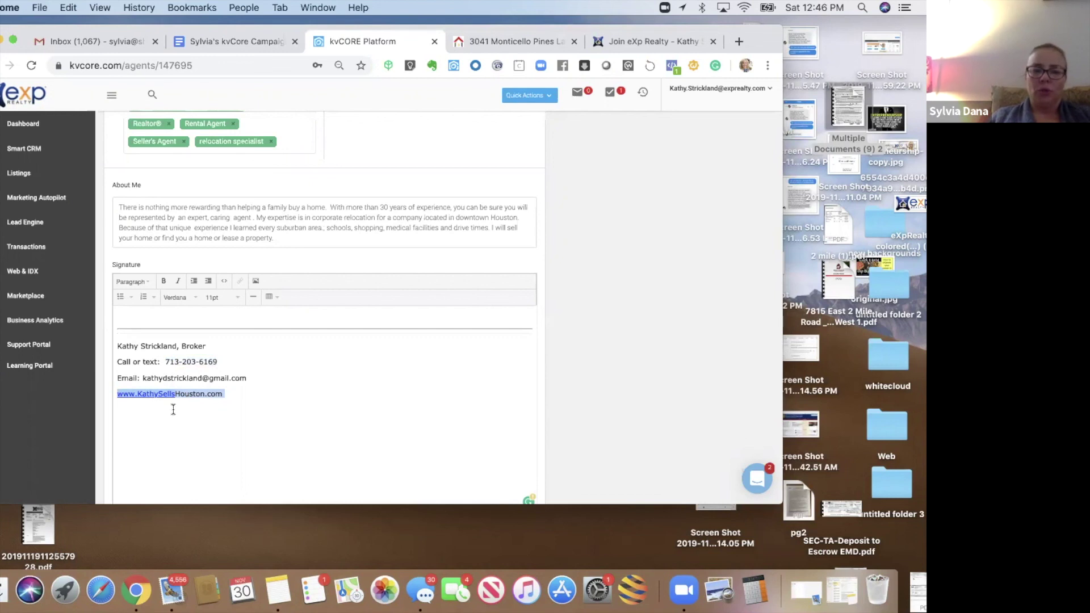
left_click_drag(174, 408, 118, 333)
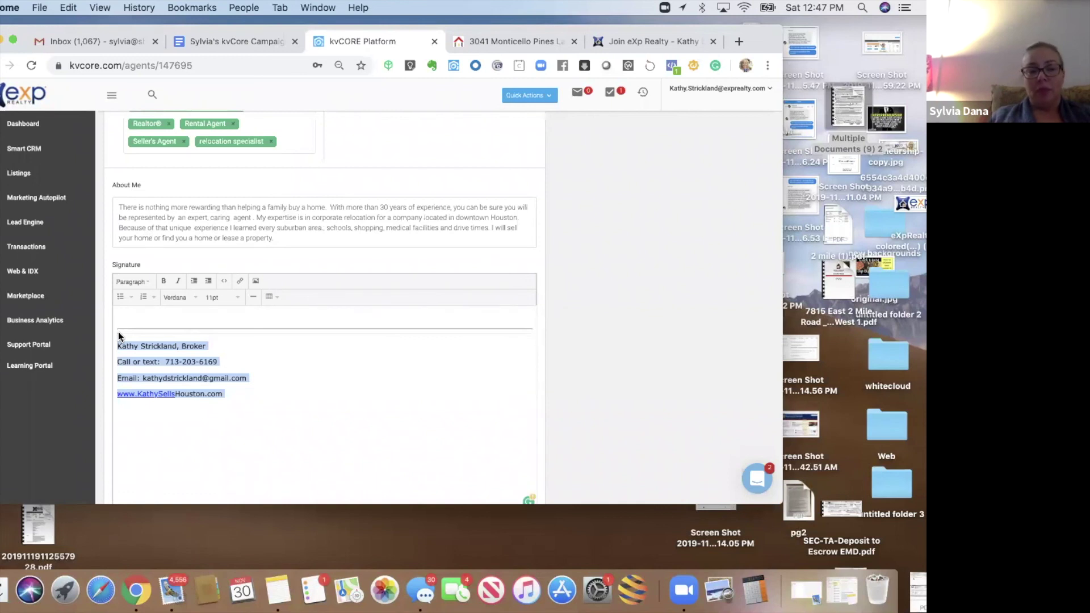
left_click(163, 426)
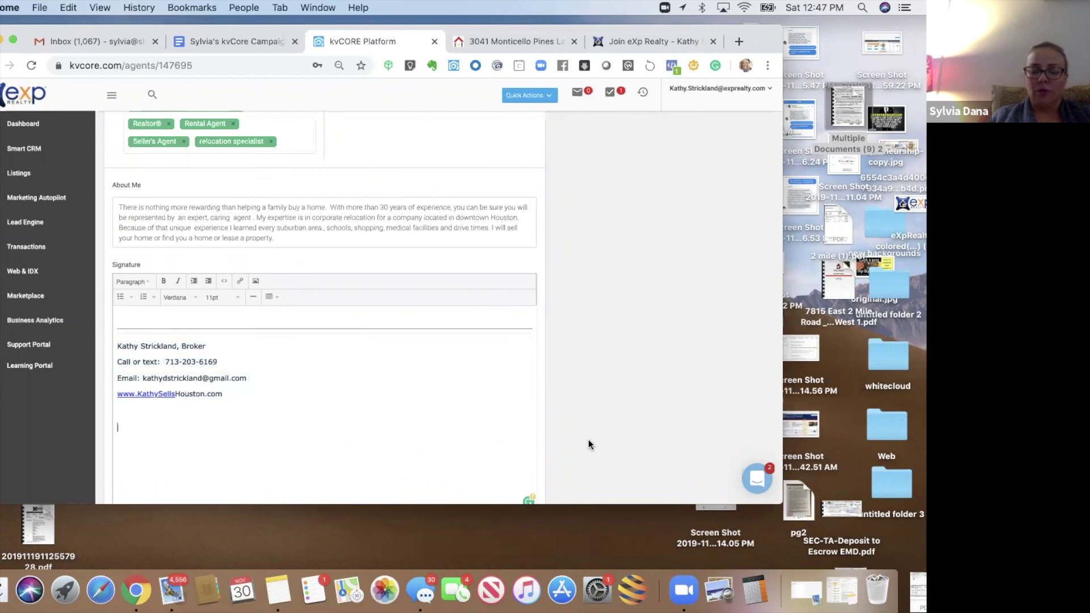
Save the agent profile with its email signature
scroll(589, 441, "down", 3)
scroll(589, 444, "down", 6)
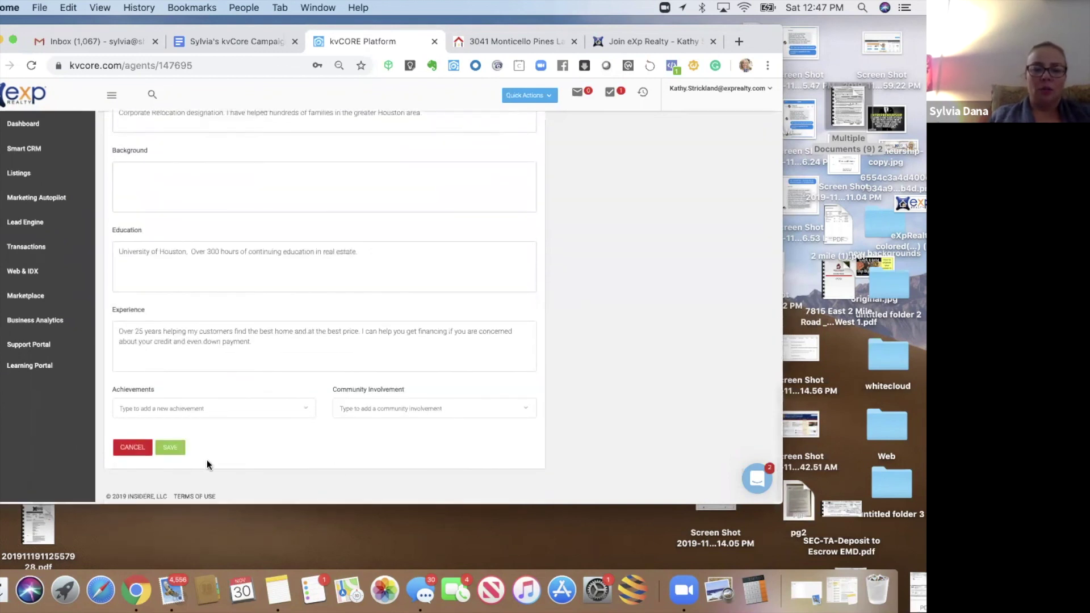
left_click(166, 448)
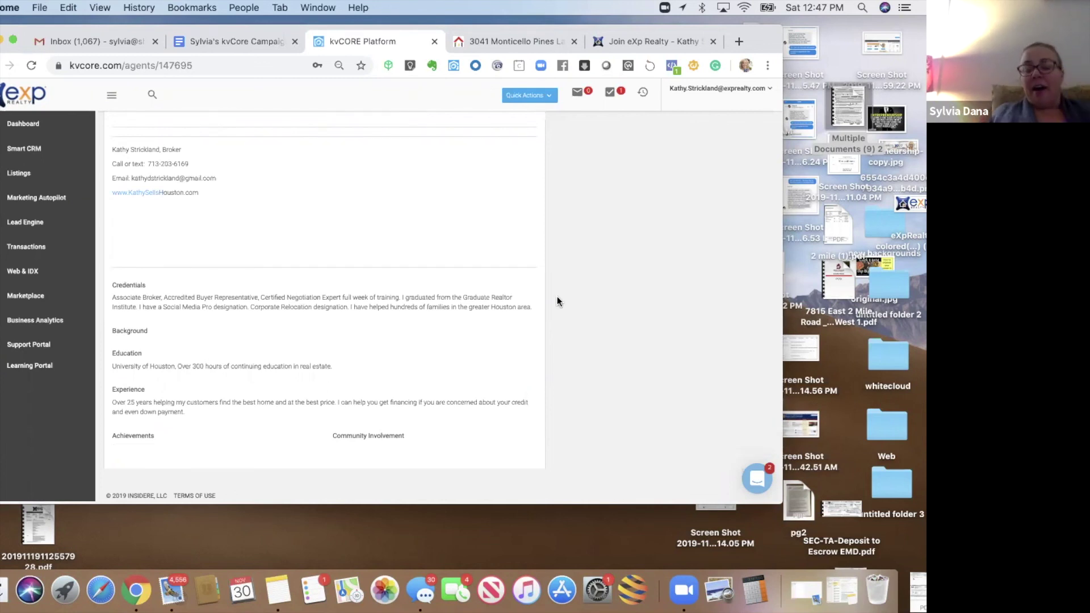
Look back over the saved agent profile and return to Marketing Autopilot
scroll(557, 297, "up", 10)
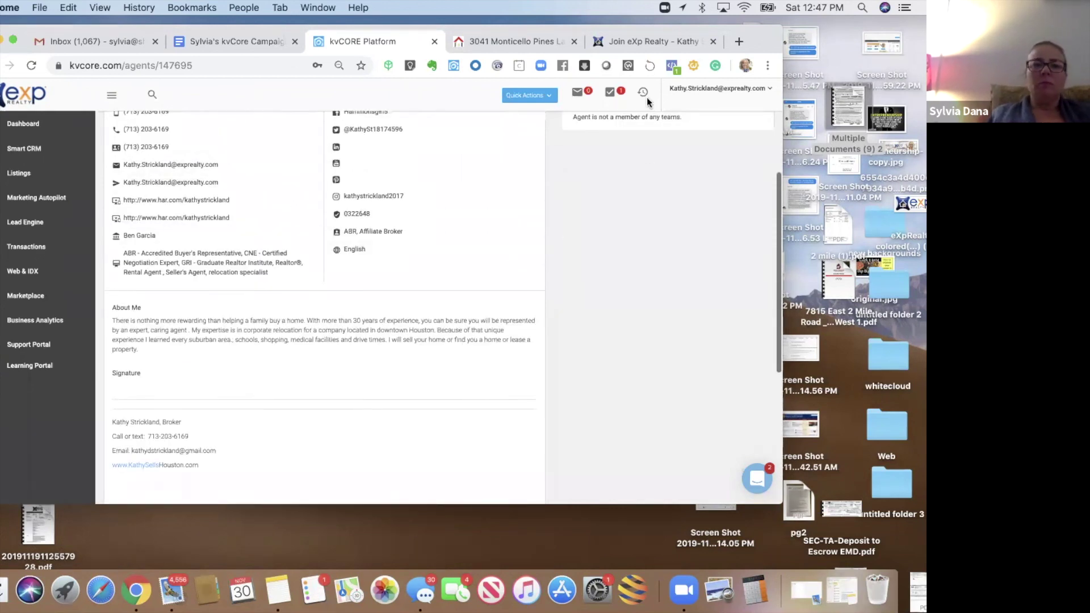
scroll(646, 98, "up", 7)
left_click(49, 208)
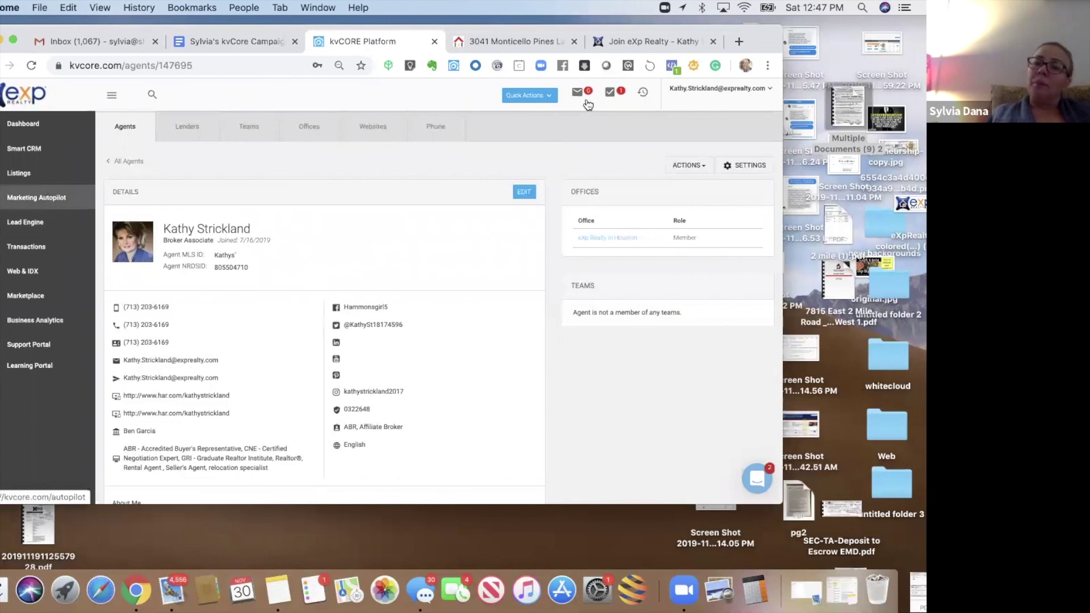